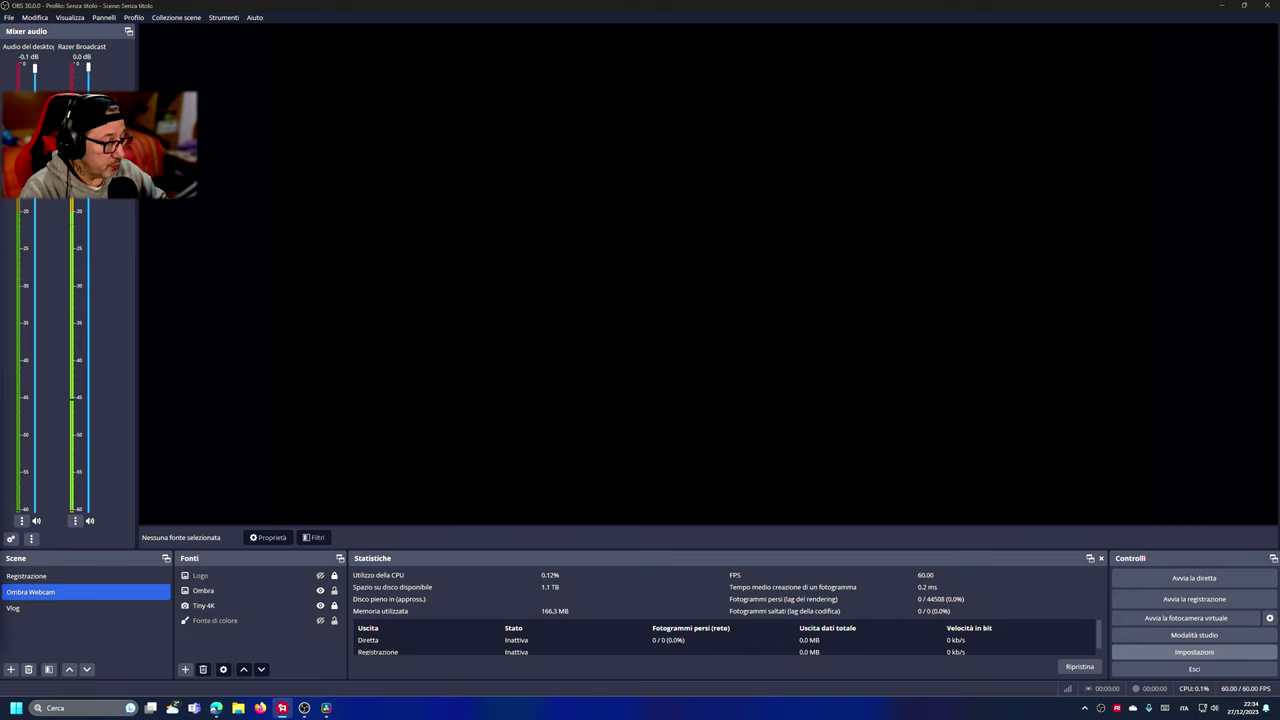
# Step: Open OBS Studio's Settings window, move it to the top of the screen and enlarge it
pyautogui.click(1194, 652)
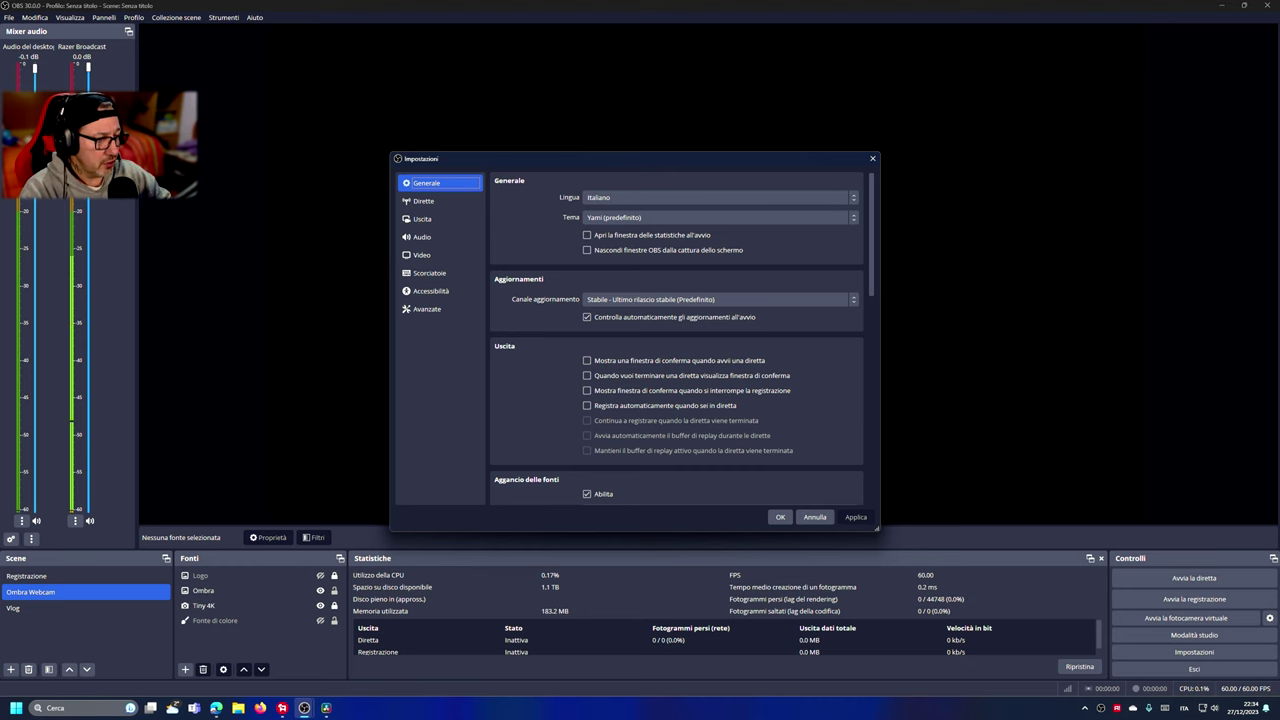
pyautogui.moveTo(877, 528); pyautogui.dragTo(1042, 716)
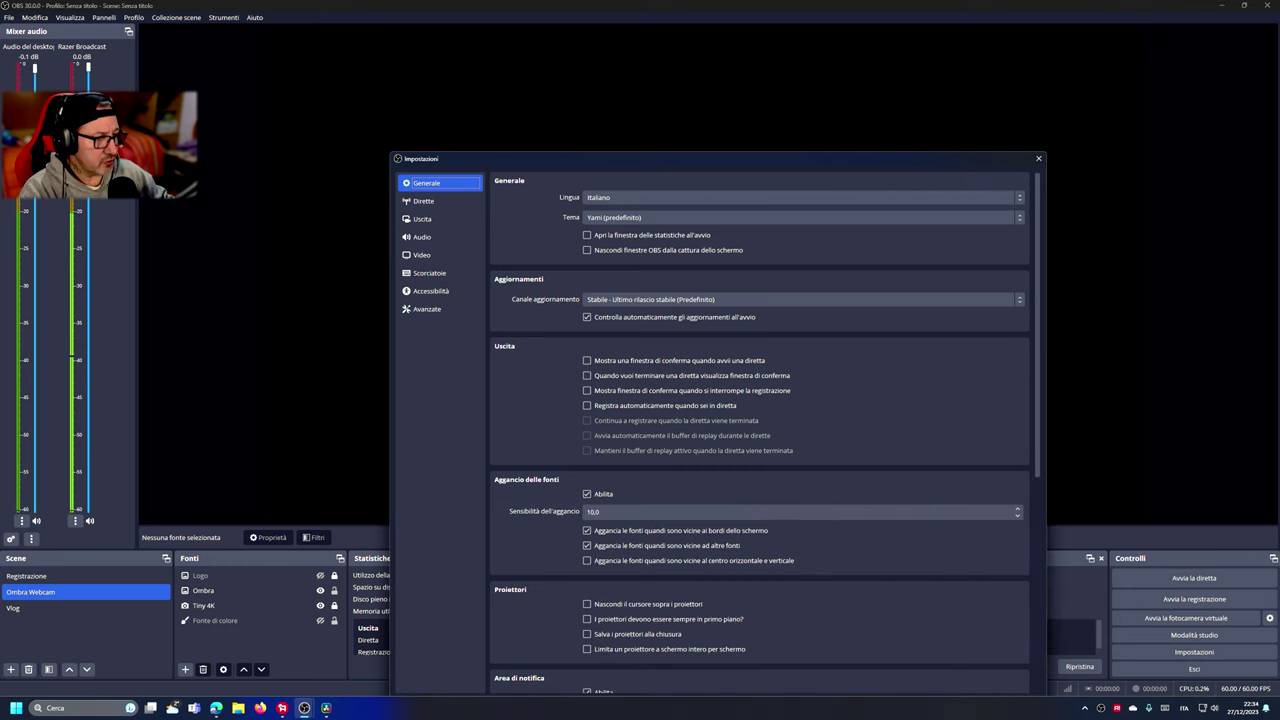
pyautogui.moveTo(600, 158)
pyautogui.mouseDown()
pyautogui.moveTo(533, 89)
pyautogui.moveTo(505, 7)
pyautogui.mouseUp()
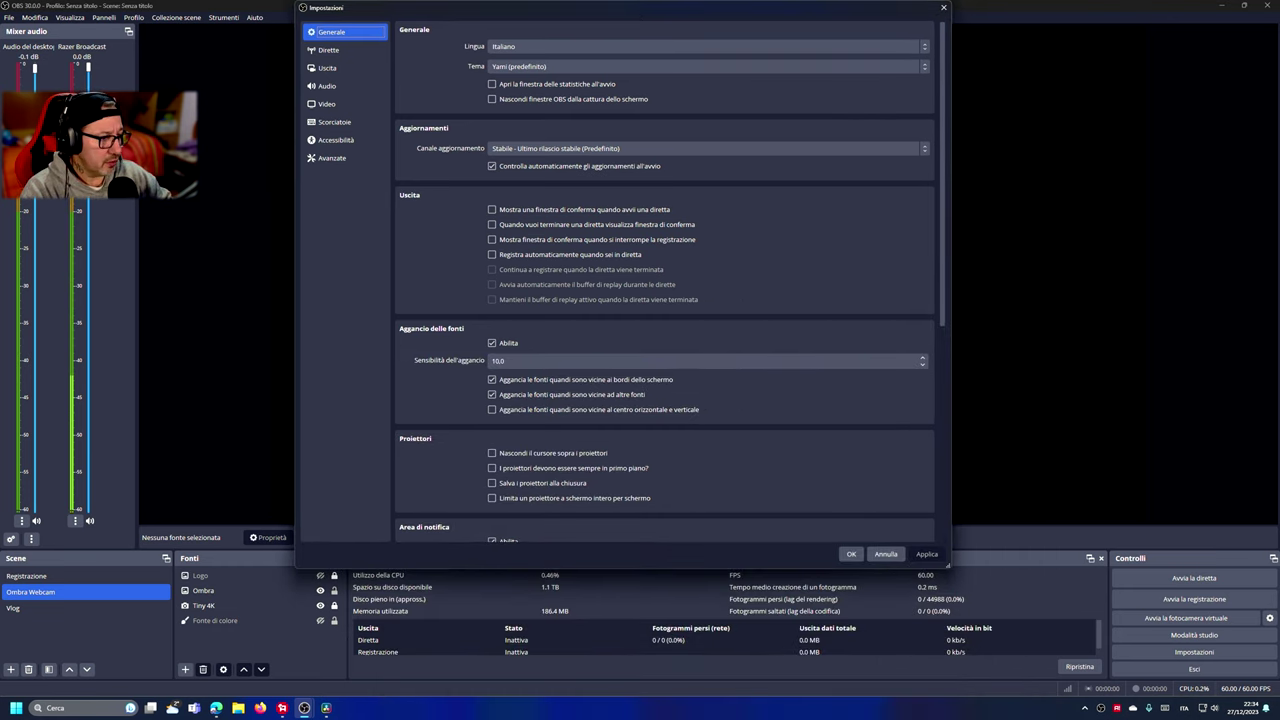
pyautogui.moveTo(949, 567); pyautogui.dragTo(1019, 697)
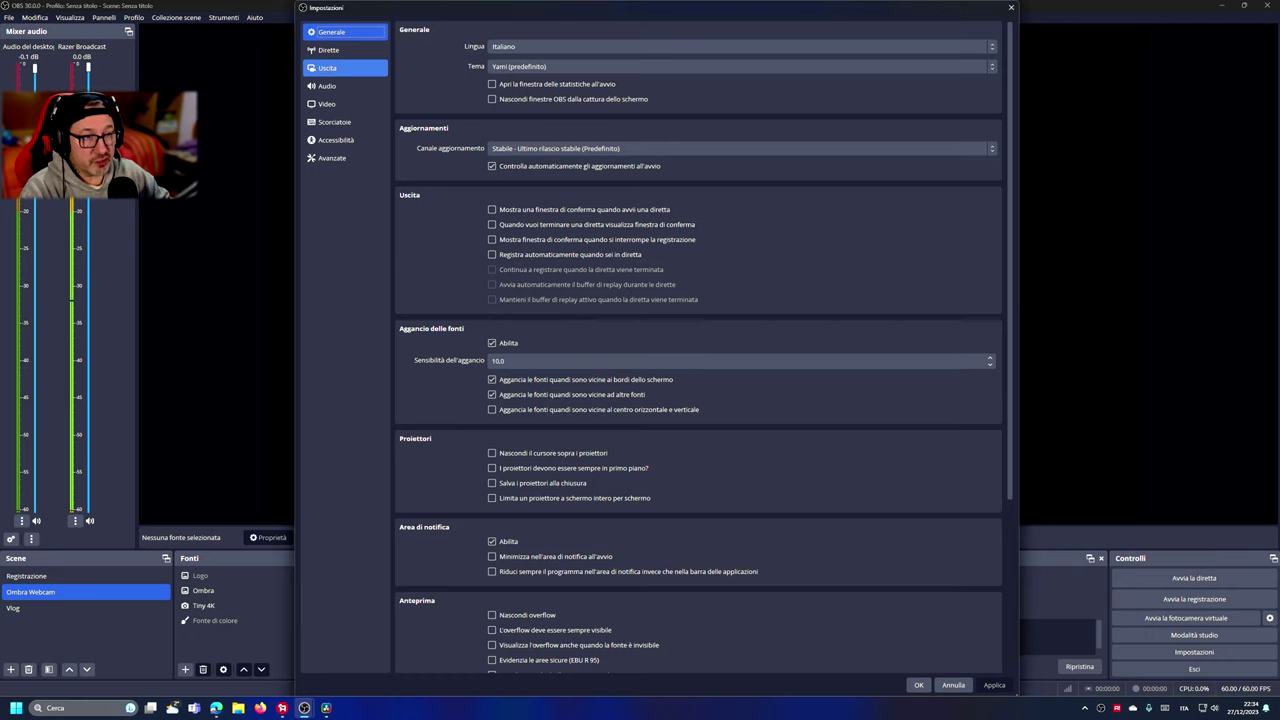
# Step: Show the Output Recording tab: NVENC AV1 encoder, 185000 Kbps VBR, preset P7
pyautogui.click(345, 67)
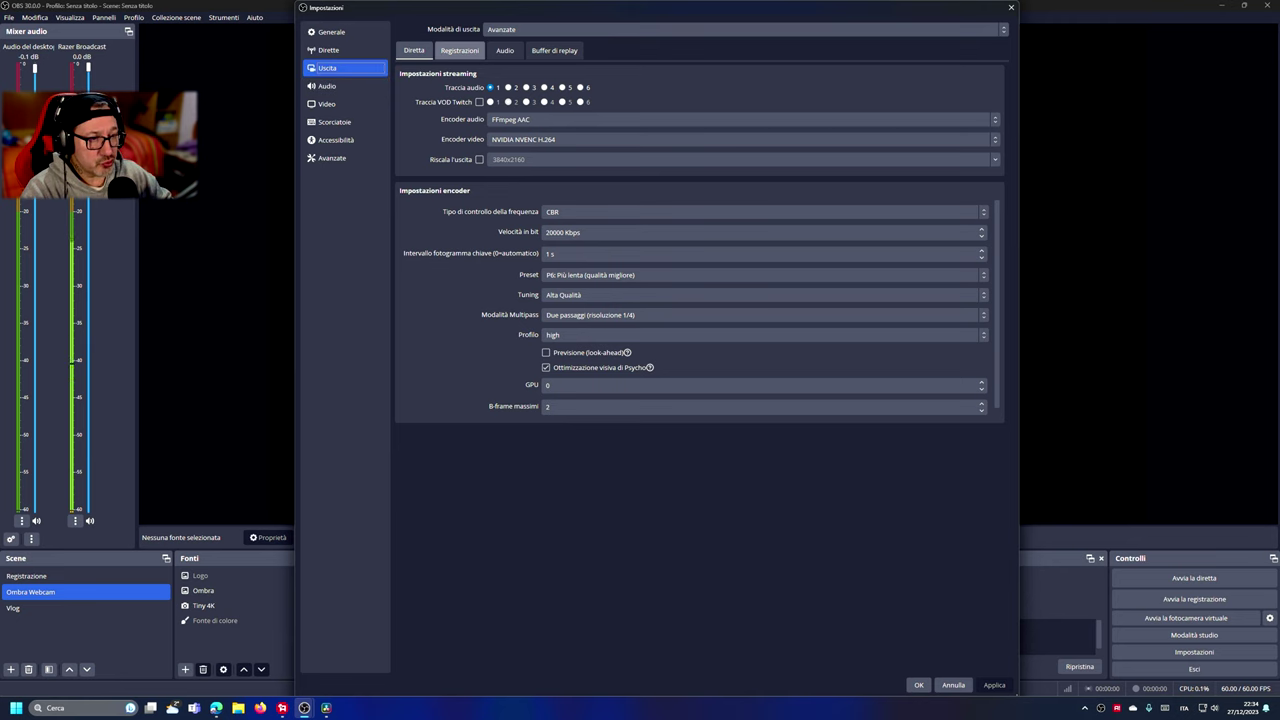
pyautogui.click(460, 51)
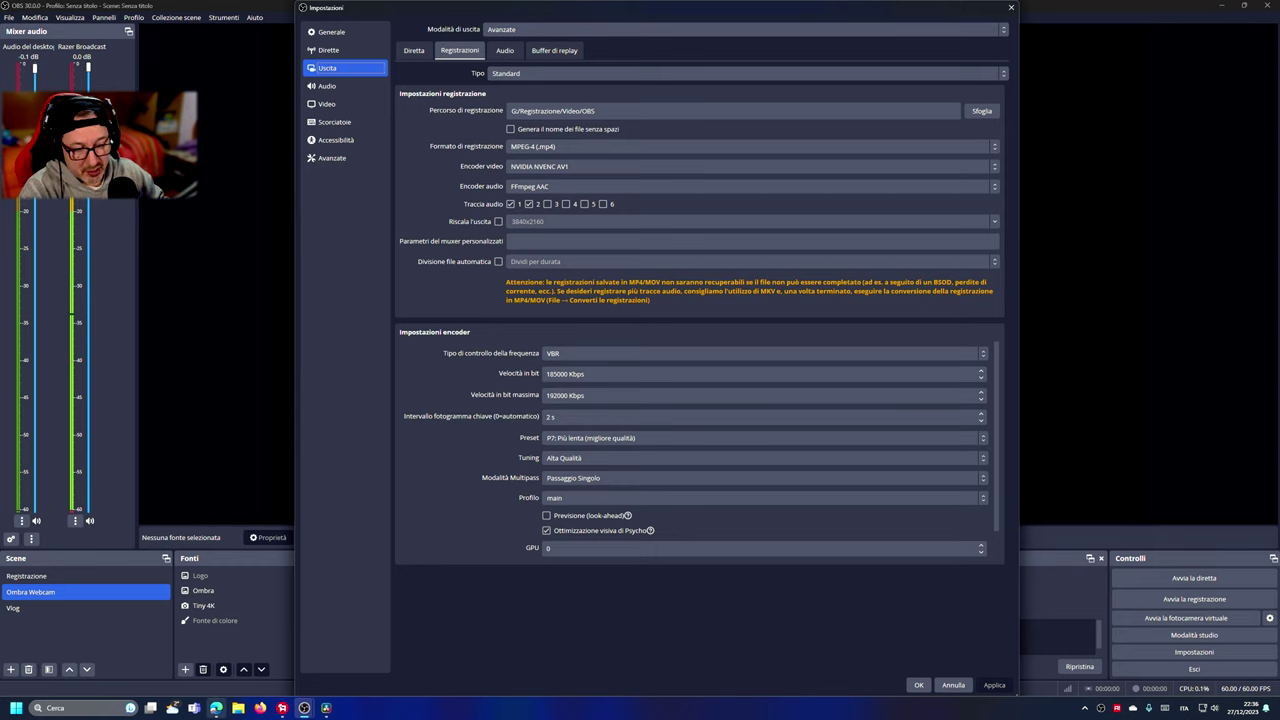
# Step: Bring up the browser's YouTube Help page with recommended SDR and HDR upload bitrates
pyautogui.click(216, 708)
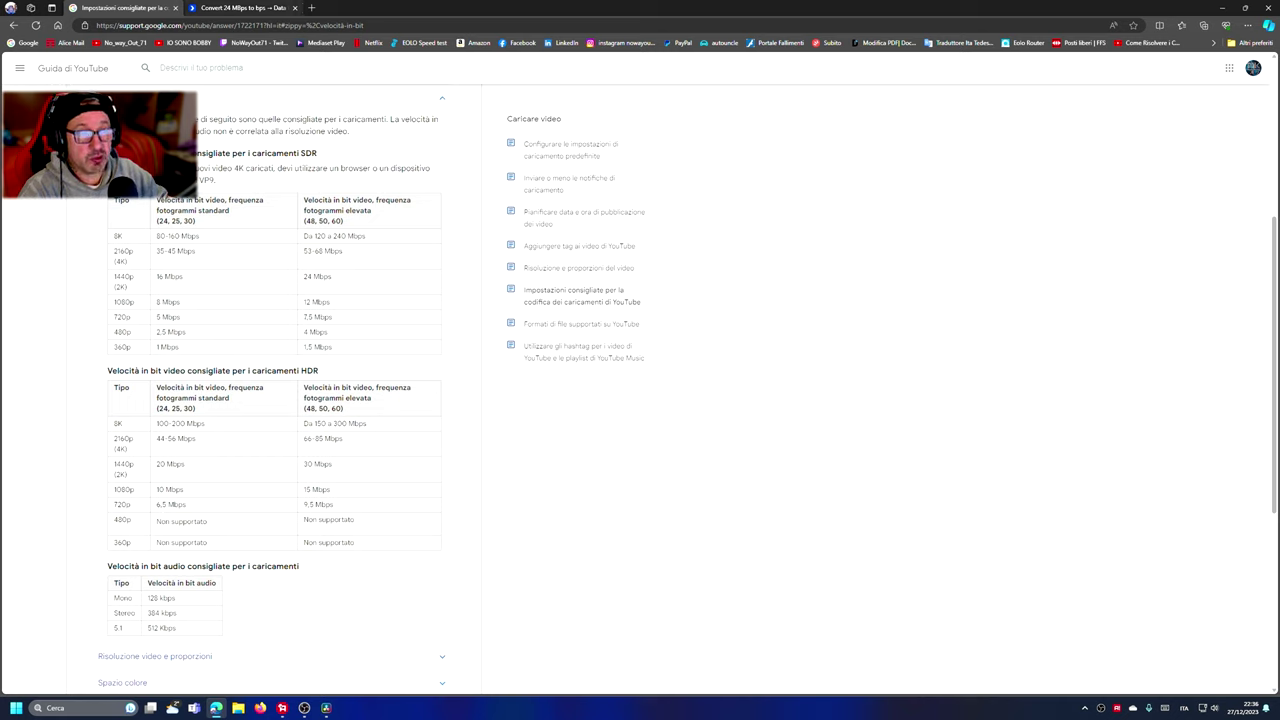
# Step: Move to the browser tab converting 24 MBps to 192,000,000 bps
pyautogui.hotkey('ctrl', 'Tab')
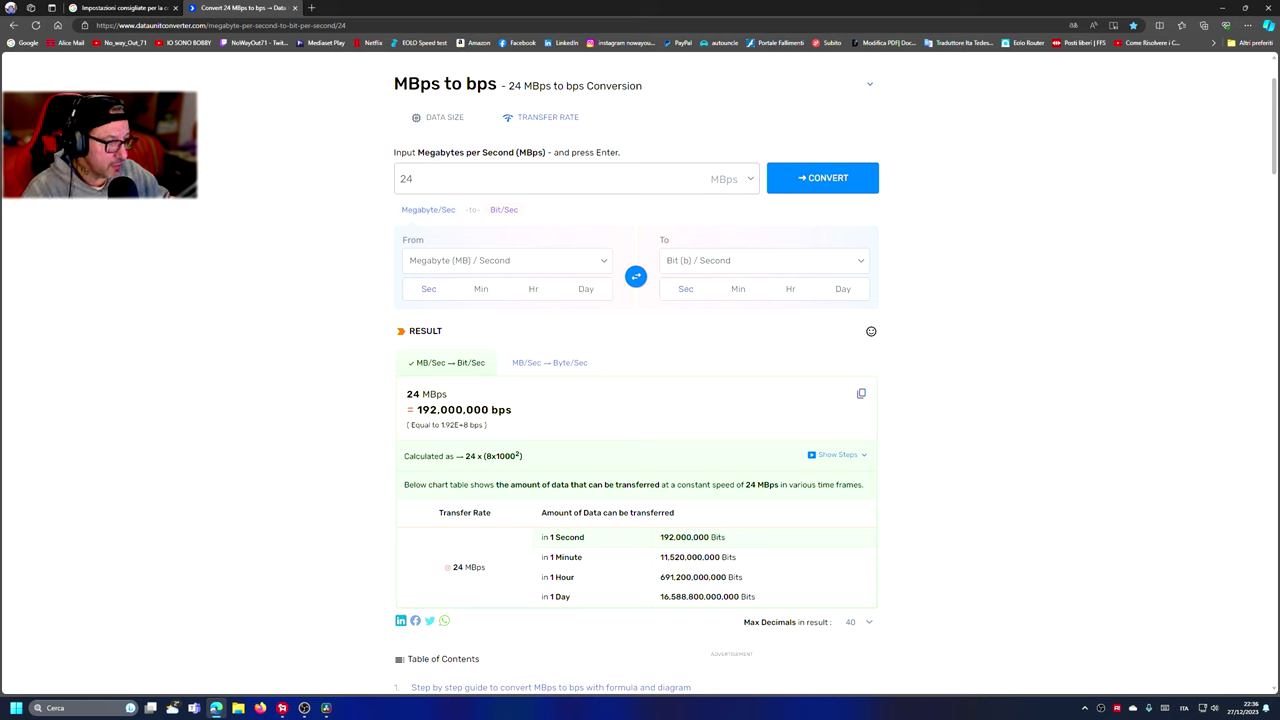
# Step: Convert 24 MBps to 192,000 kbps, then return to OBS's recording settings
pyautogui.click(765, 260)
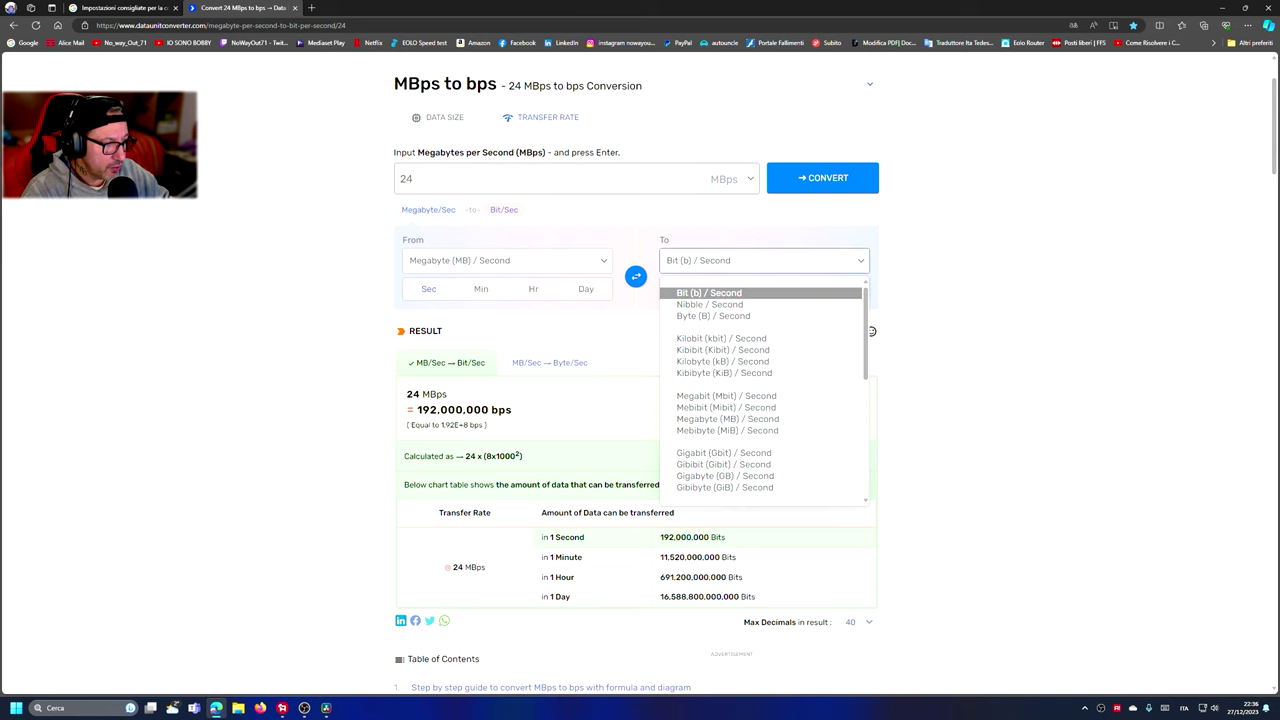
pyautogui.click(721, 338)
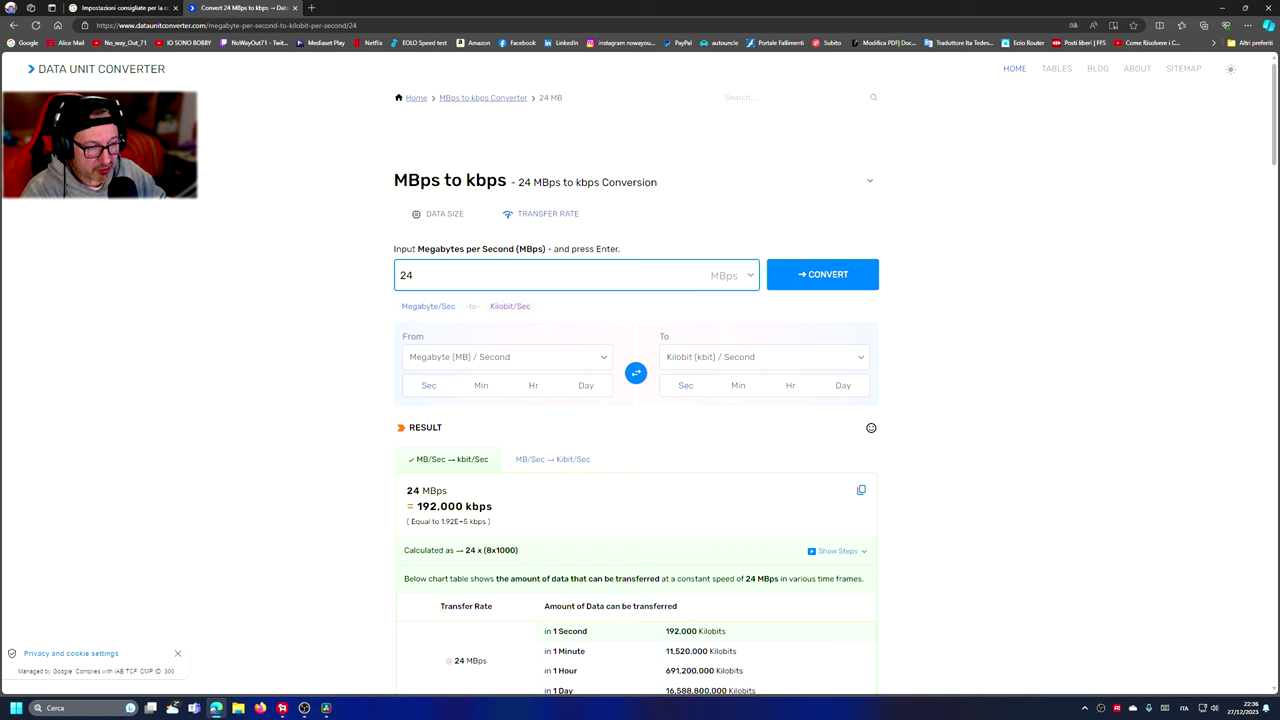
pyautogui.scroll(-2, 640, 400)
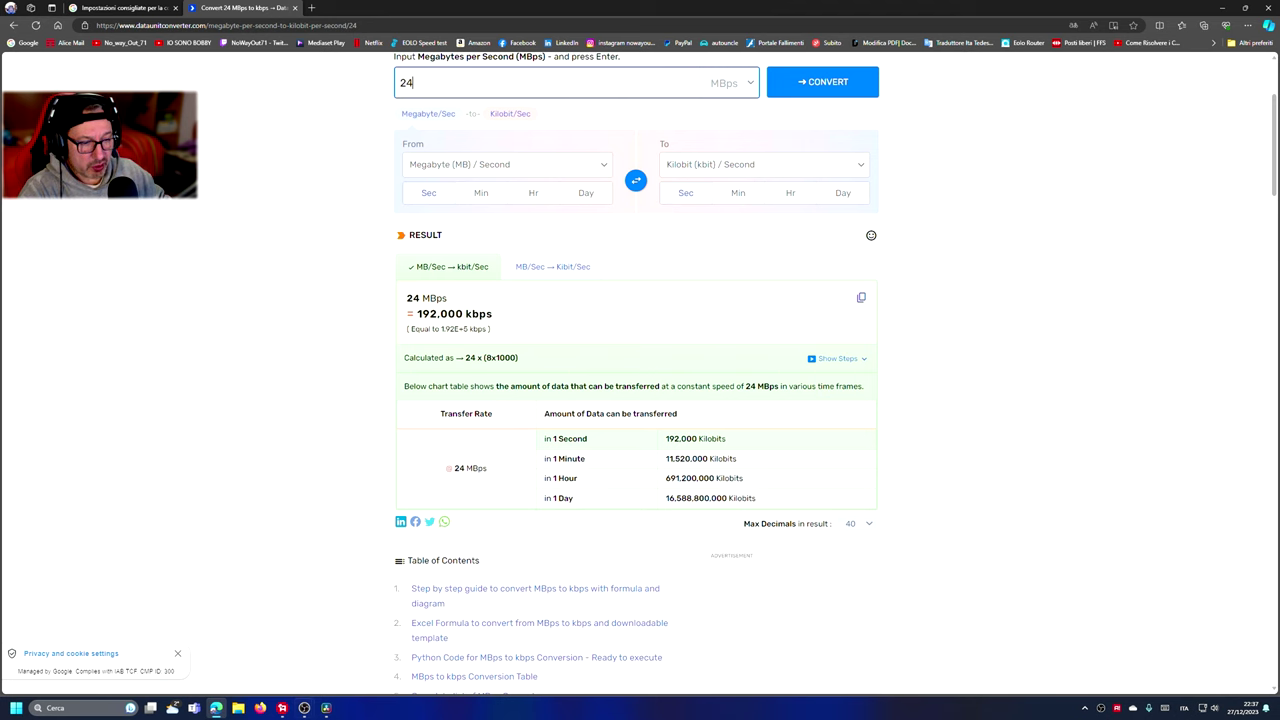
pyautogui.click(304, 708)
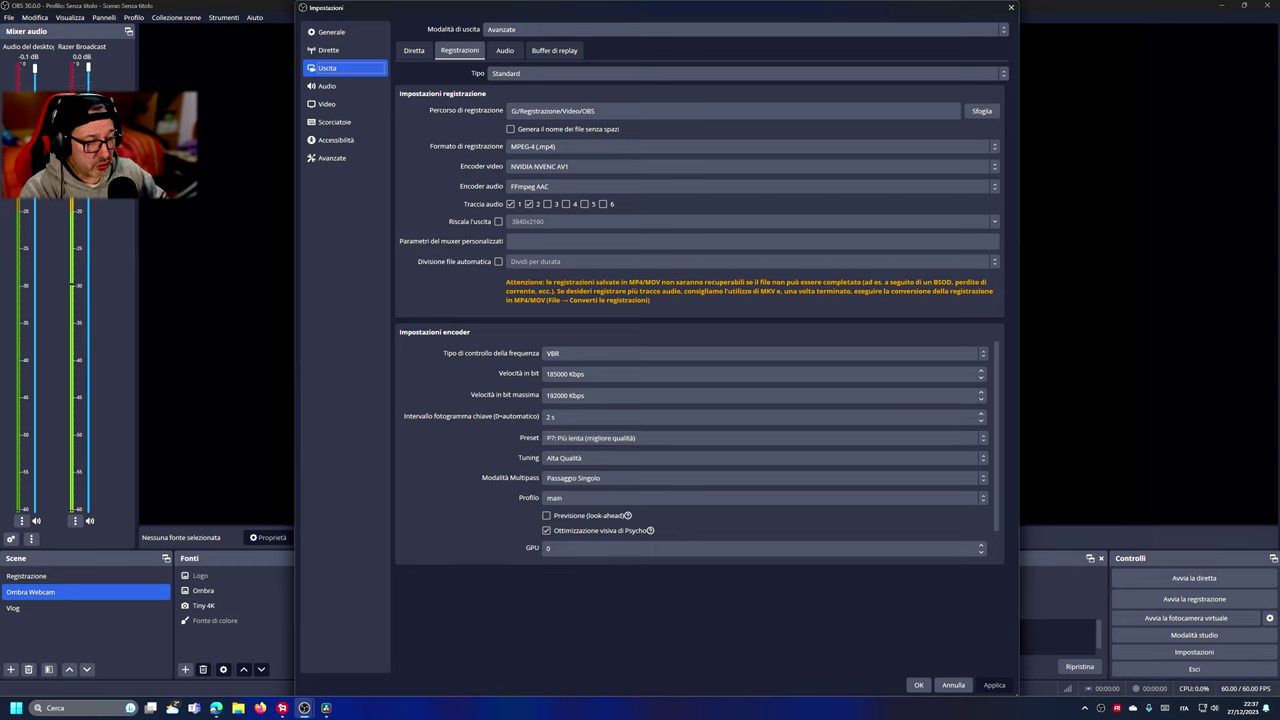
pyautogui.click(760, 437)
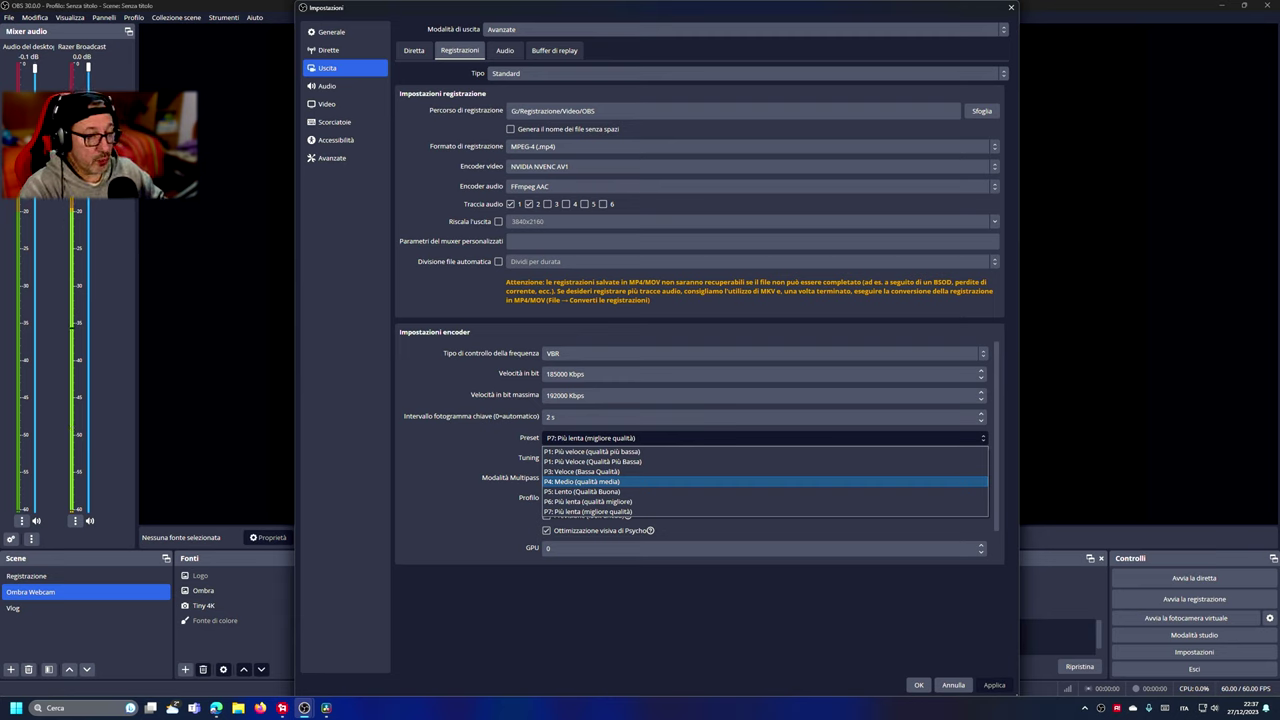
pyautogui.press('Escape')
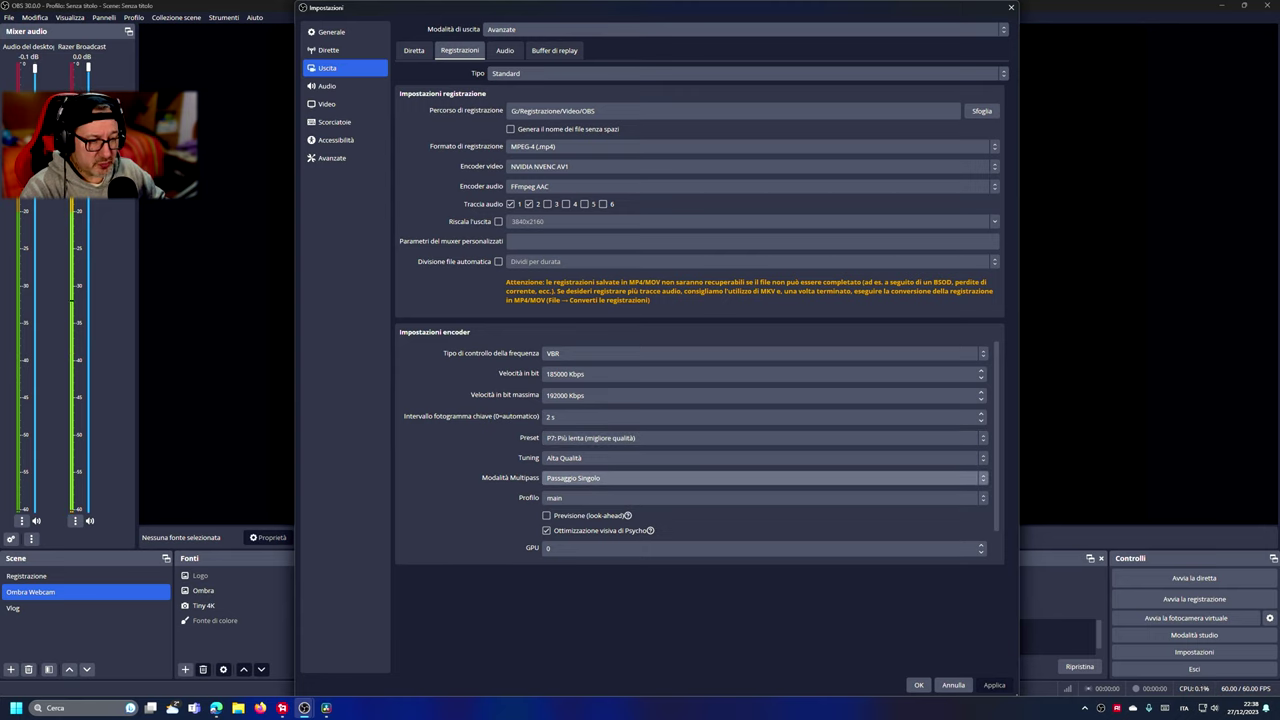
pyautogui.click(760, 478)
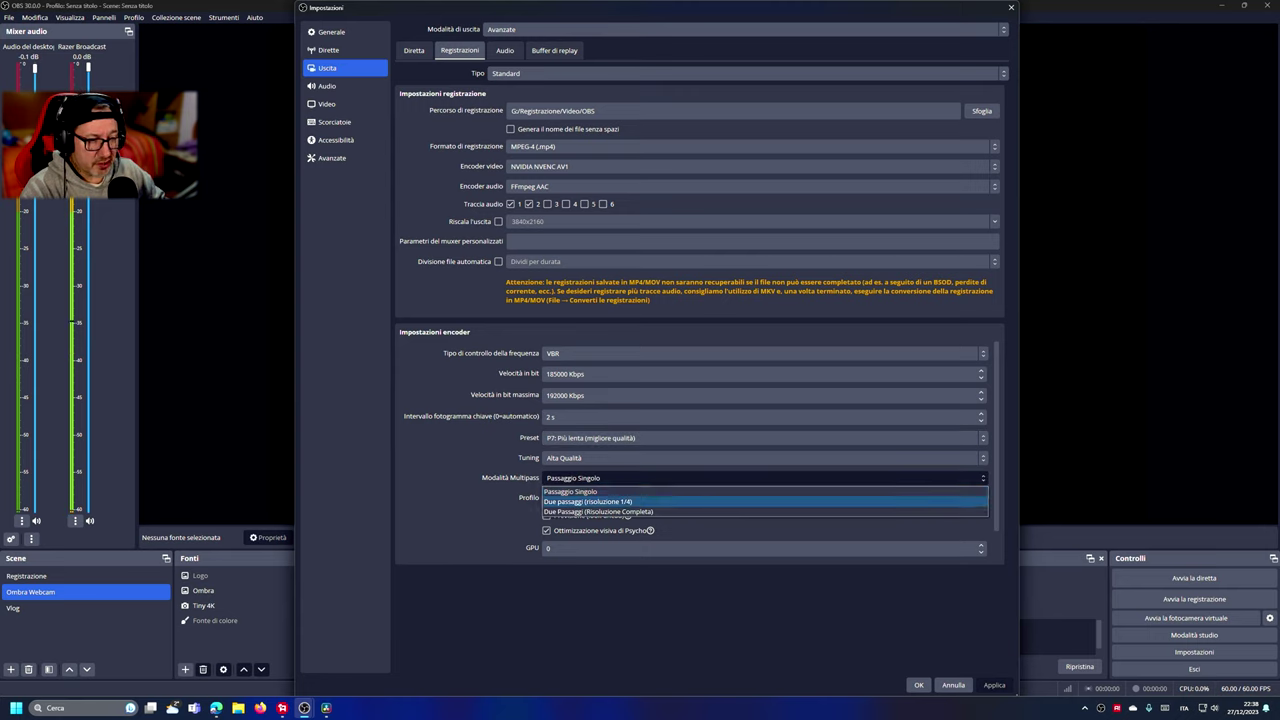
pyautogui.press('Escape')
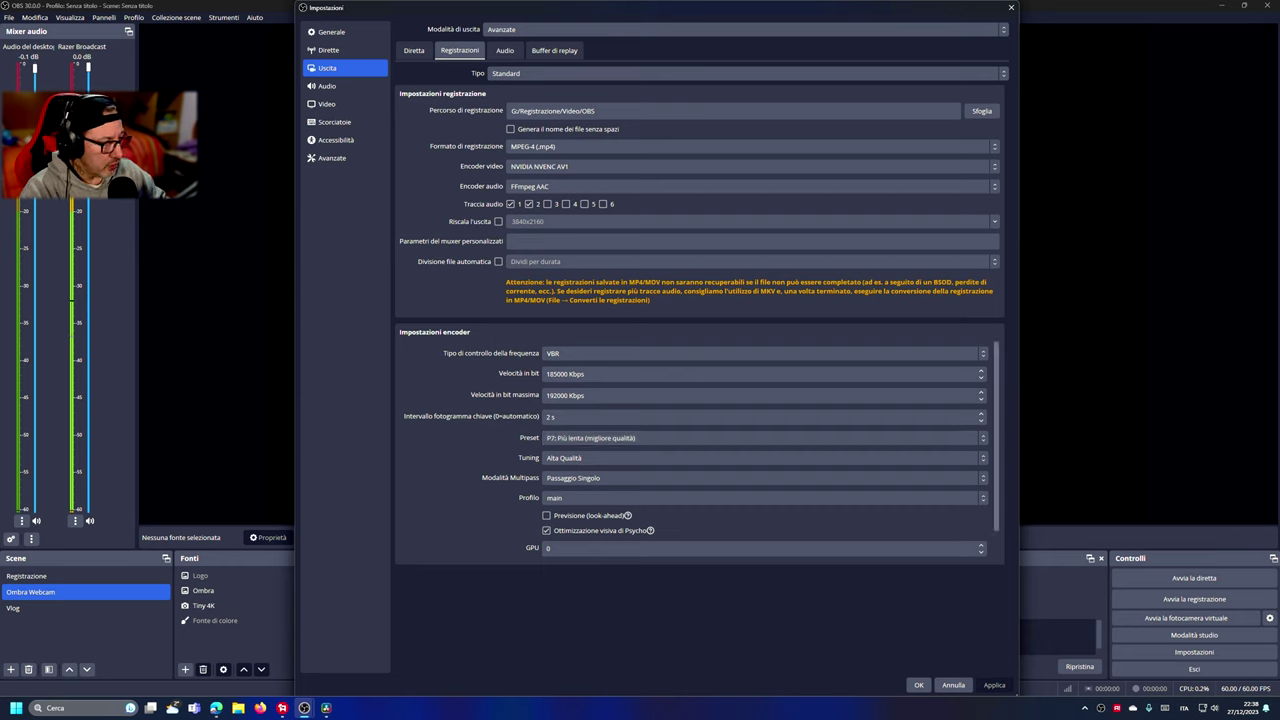
pyautogui.scroll(-2, 760, 437)
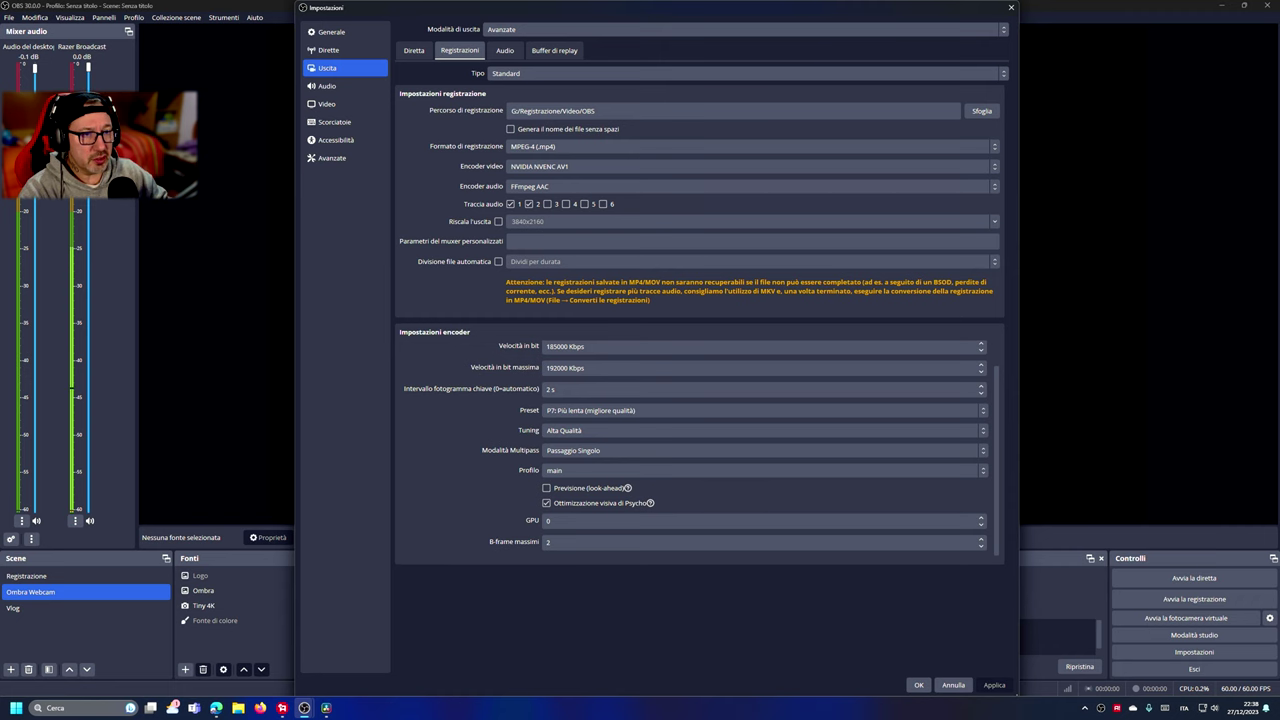
# Step: Check the audio track bitrates, then view the Video settings: 2560x1440 base and output at 60 FPS
pyautogui.click(327, 86)
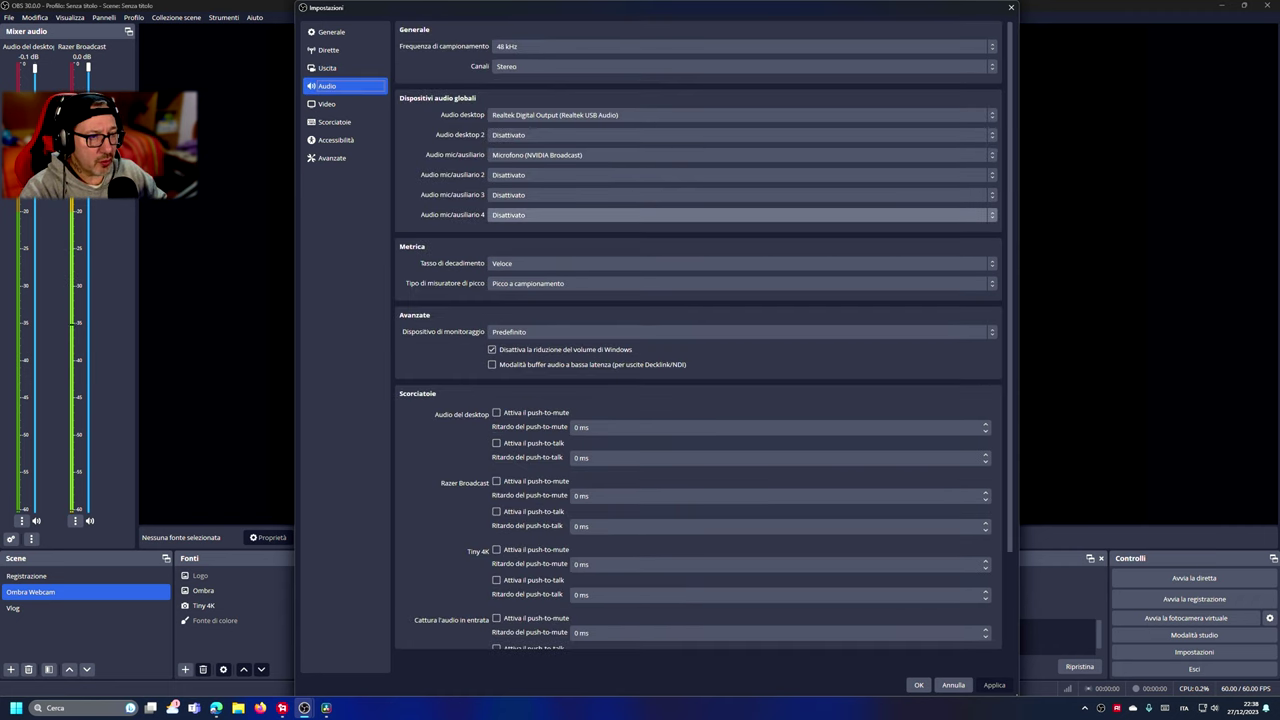
pyautogui.click(327, 68)
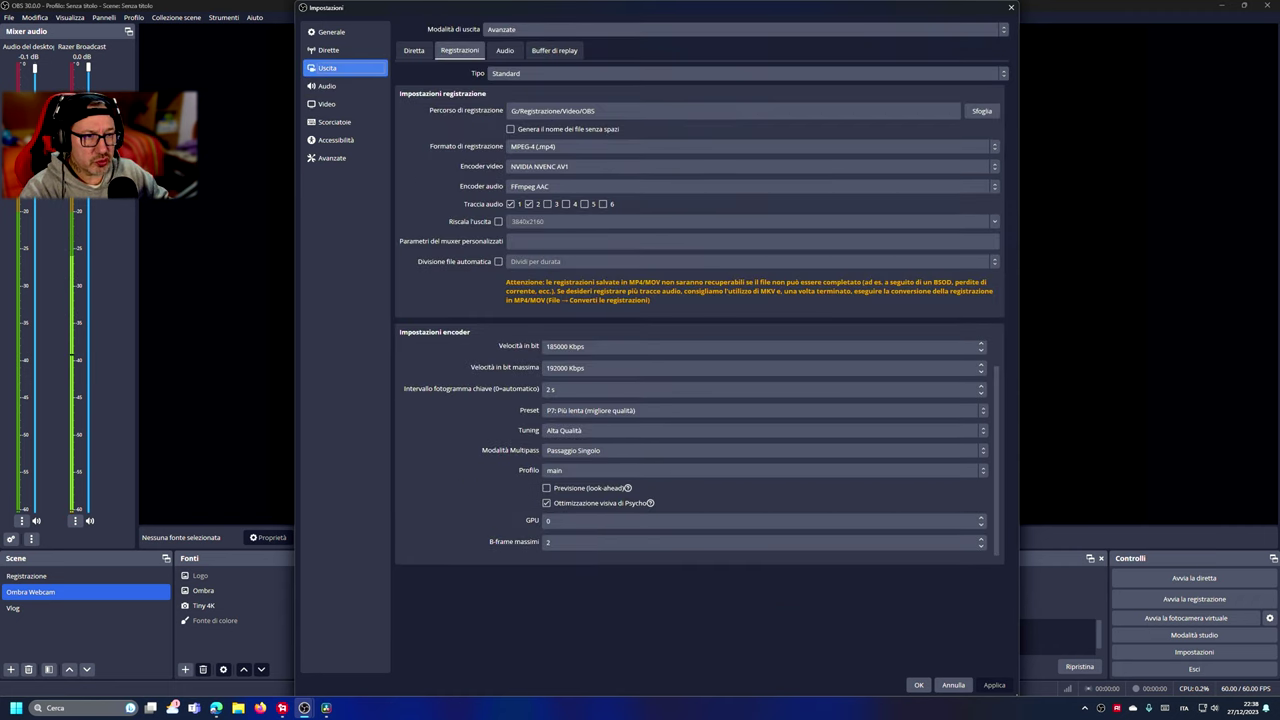
pyautogui.click(505, 50)
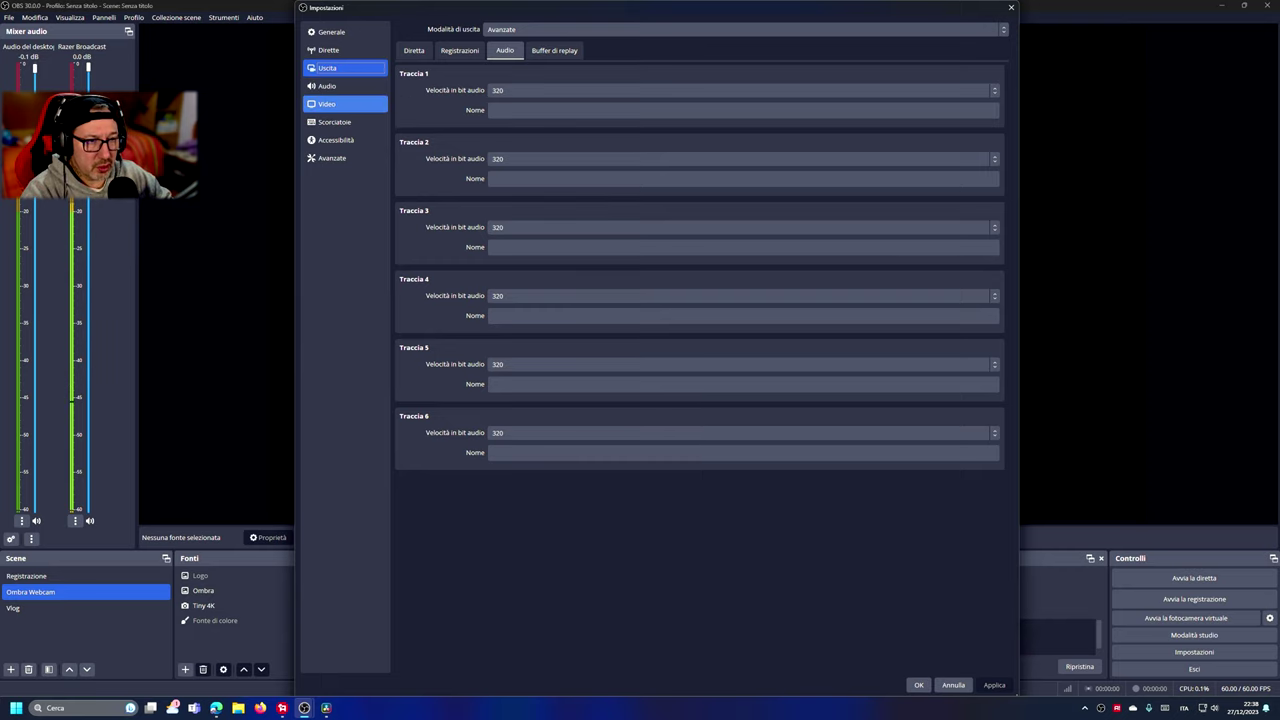
pyautogui.click(340, 104)
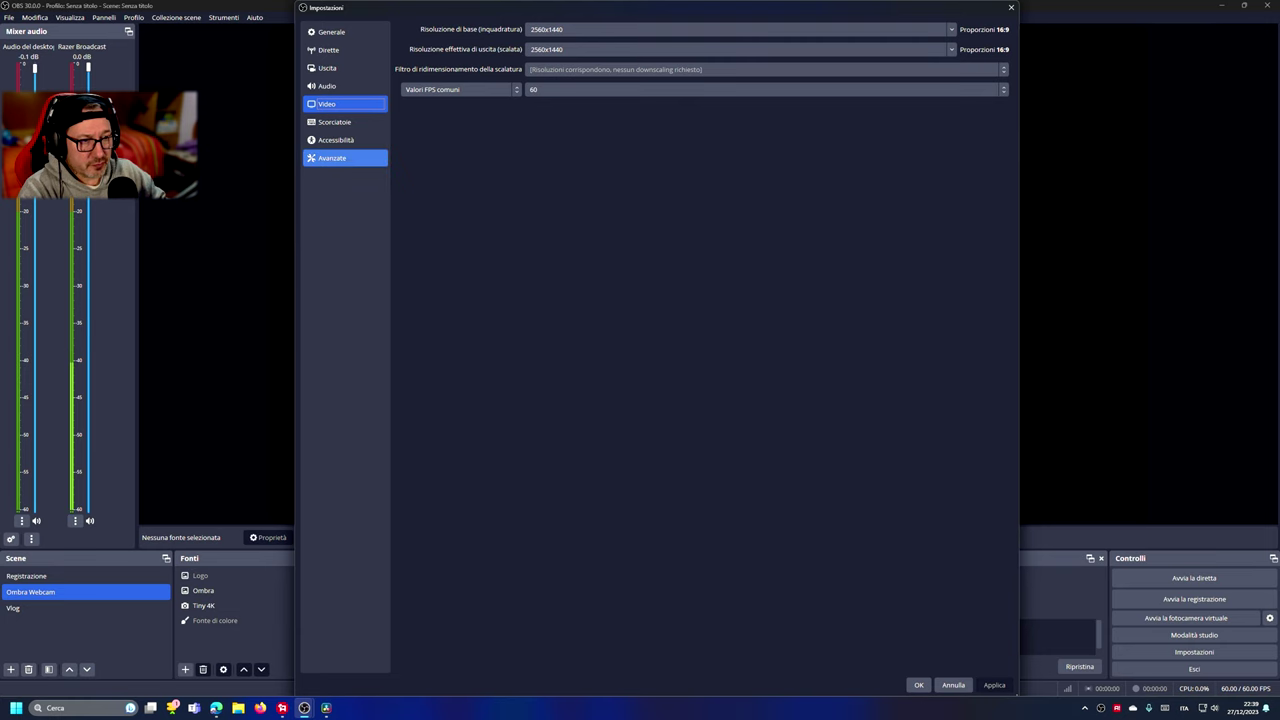
# Step: Review Advanced settings, keeping P010 10-bit colour format with Rec. 709 limited range
pyautogui.click(345, 158)
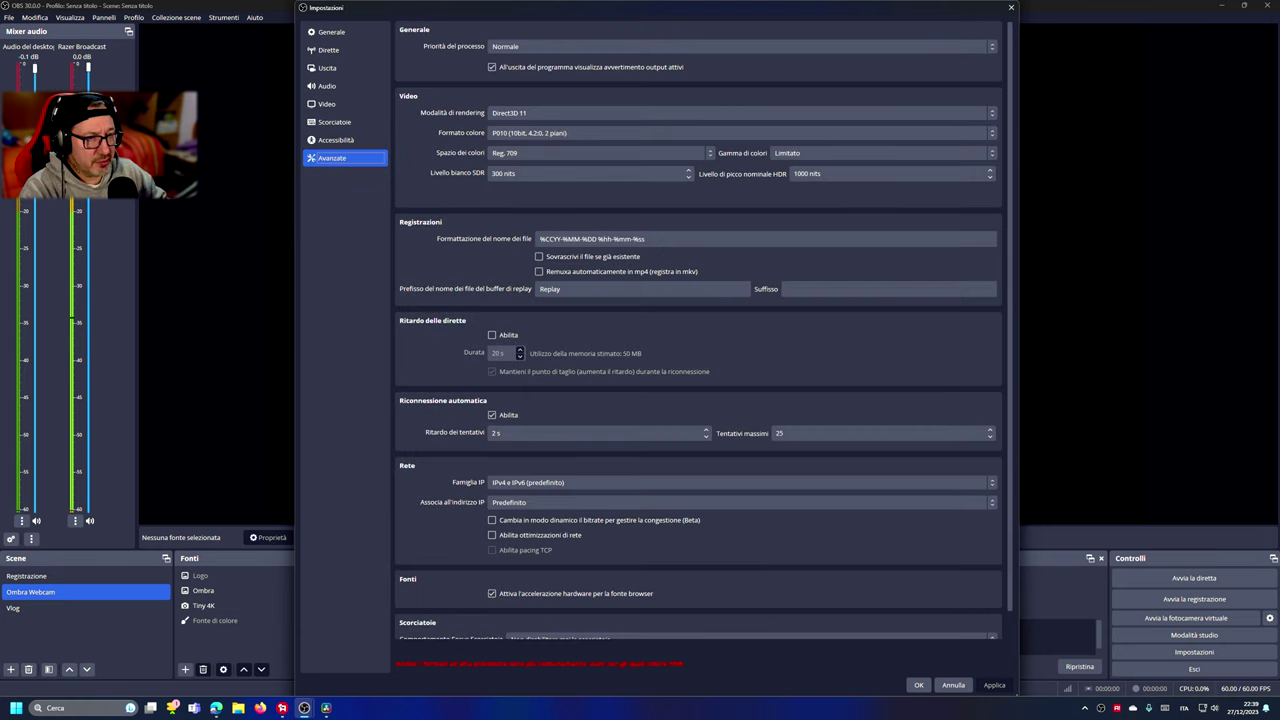
pyautogui.click(740, 133)
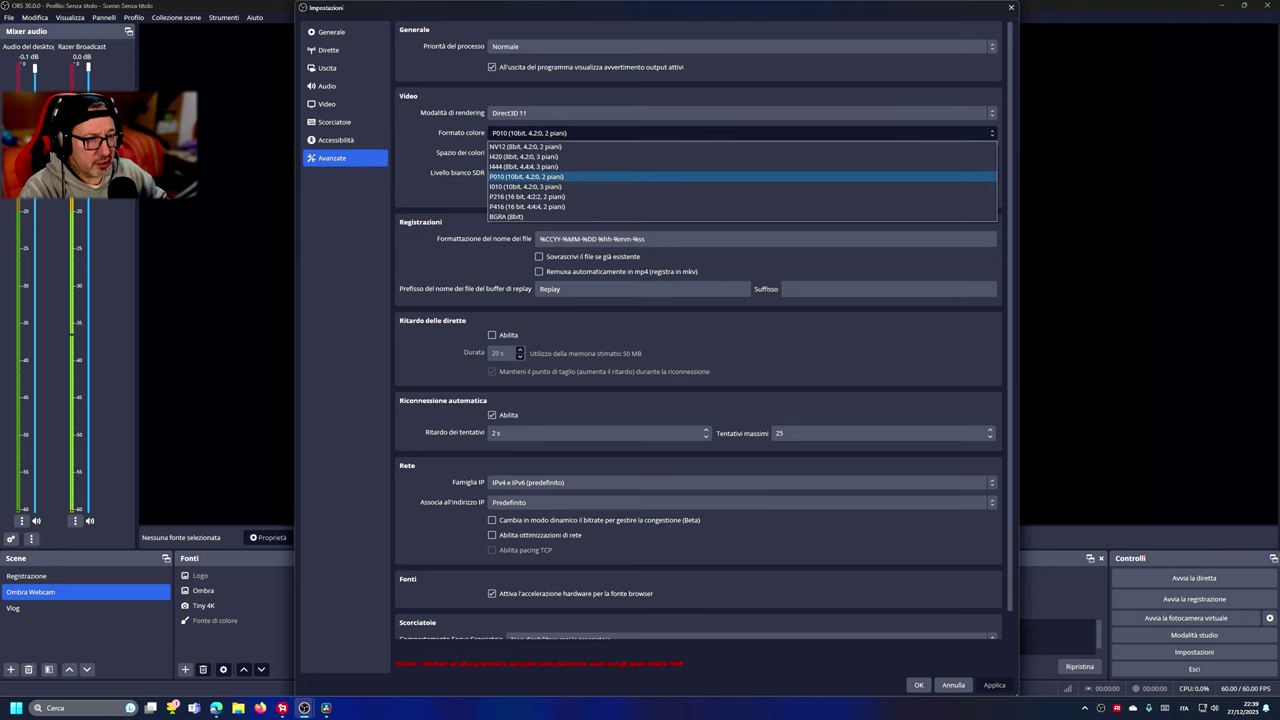
pyautogui.press('Escape')
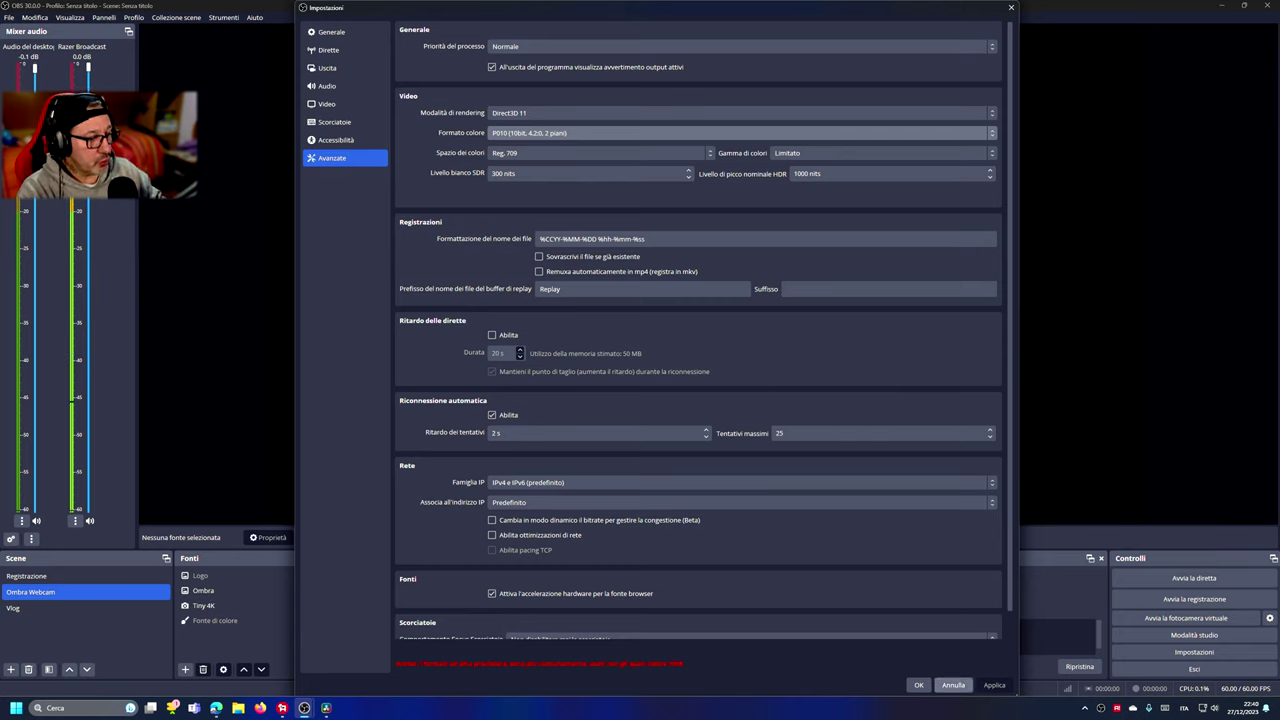
# Step: Close OBS Studio's settings with Annulla, discarding any changes
pyautogui.click(953, 685)
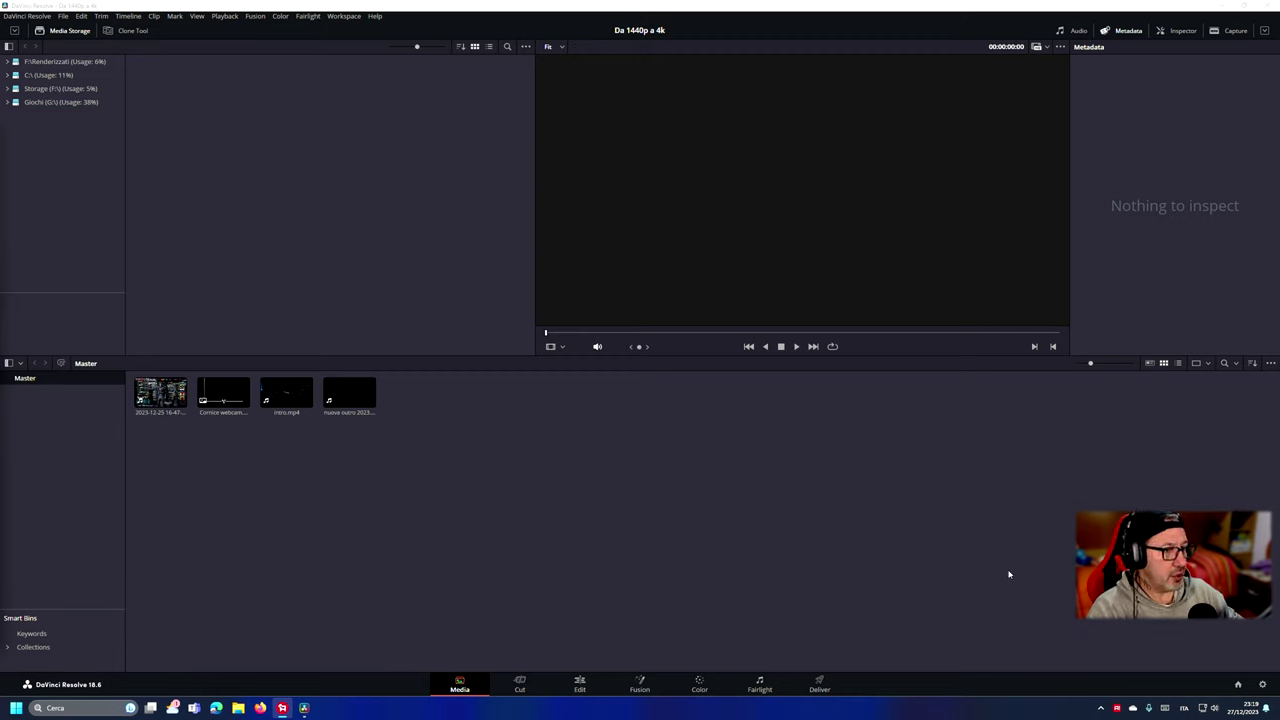
# Step: Open Project Settings and confirm the timeline frame rate stays at 60
pyautogui.click(1263, 685)
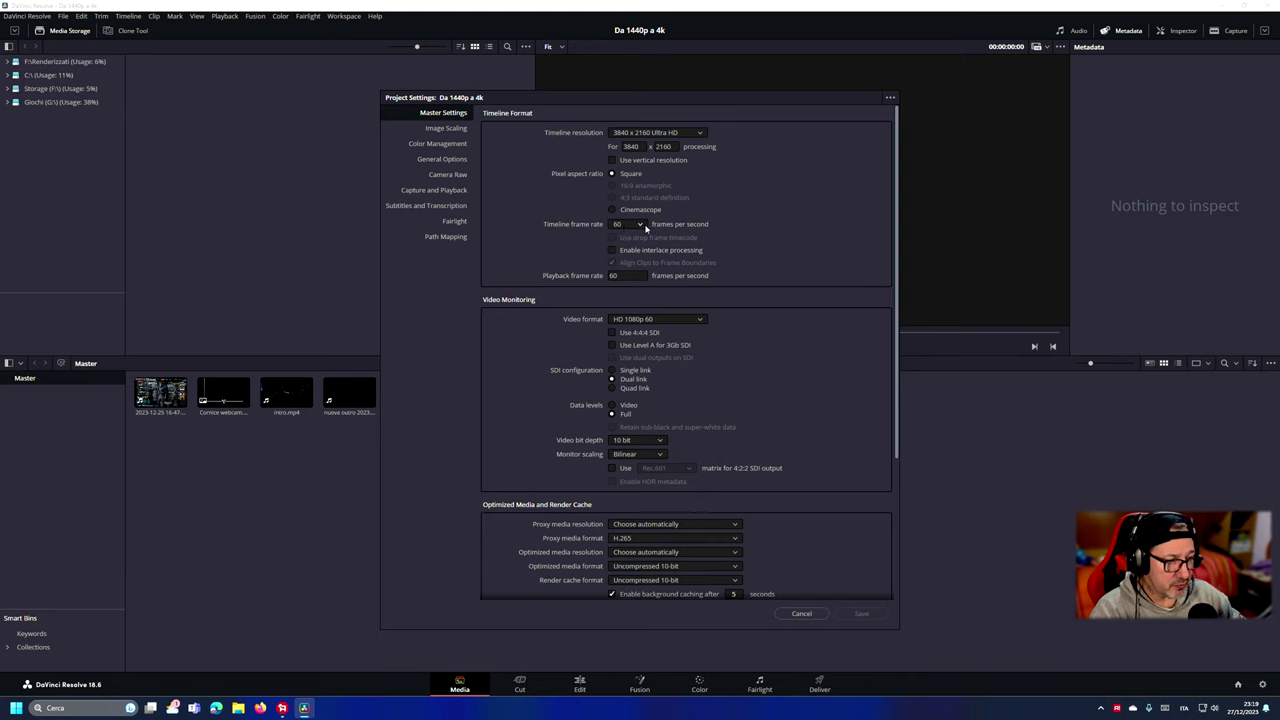
pyautogui.click(642, 226)
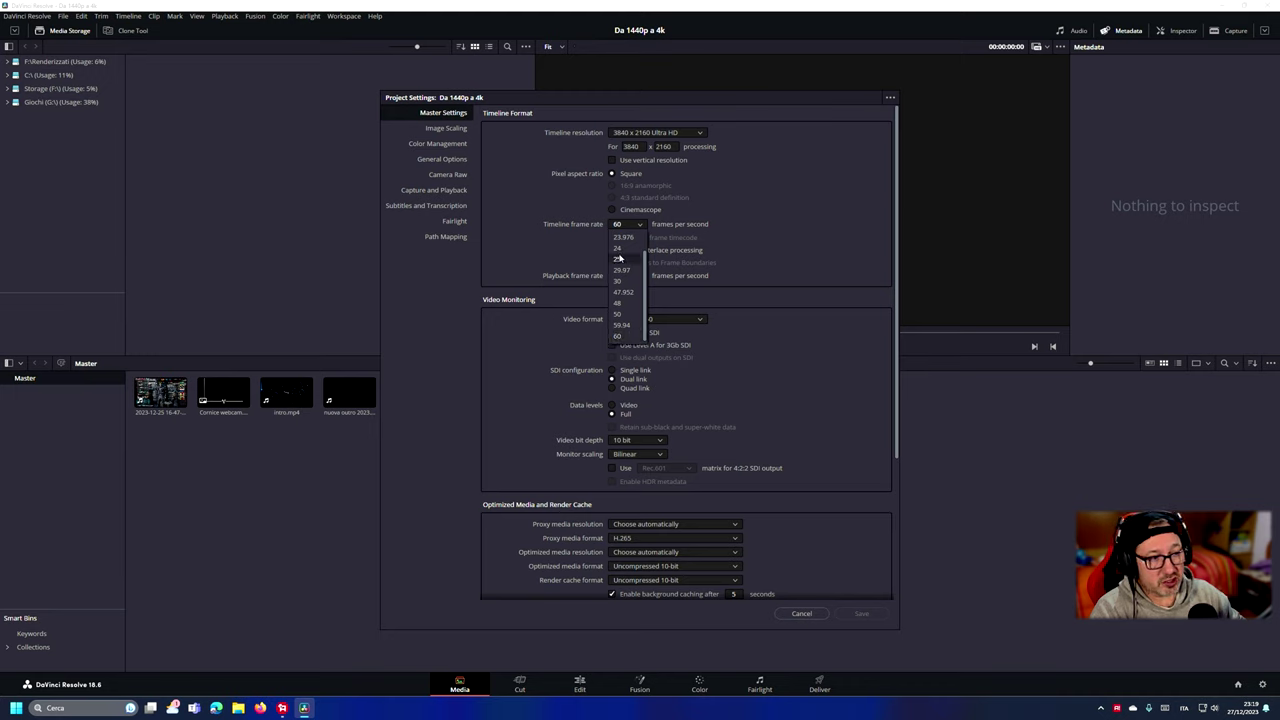
pyautogui.click(688, 209)
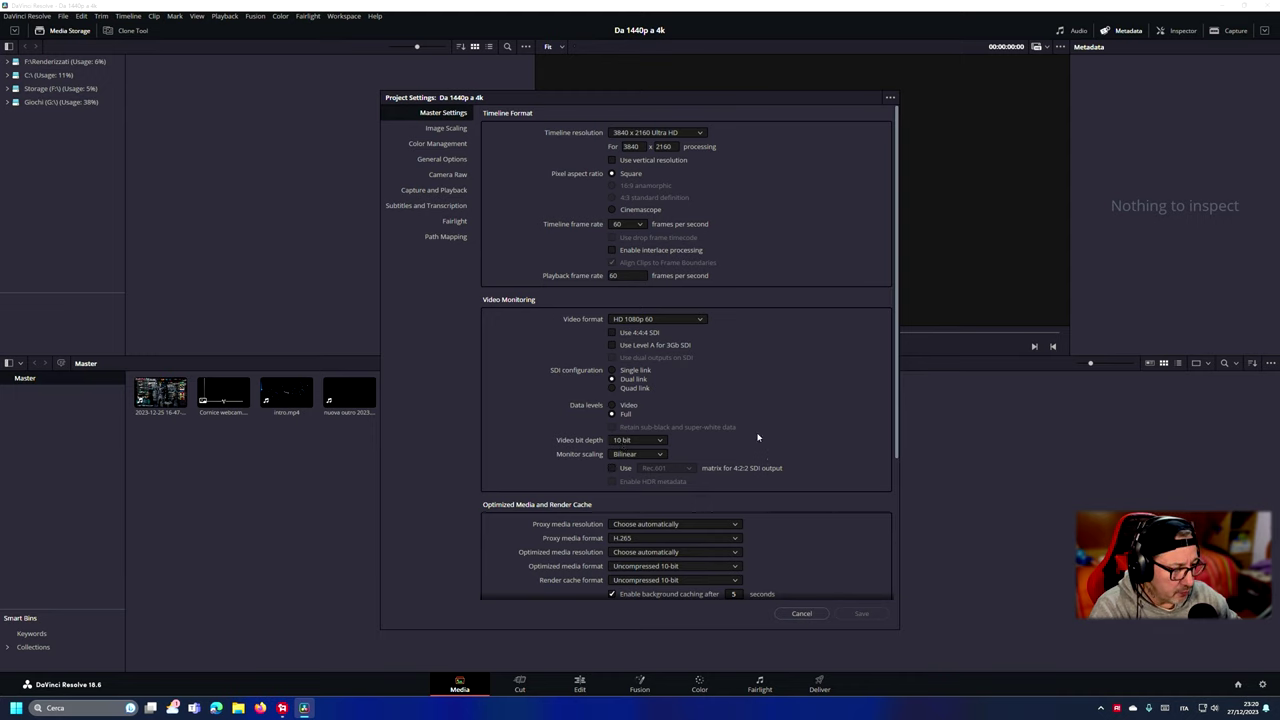
# Step: Set proxy media format to H.265 and view Image Scaling with 3840x2160 Ultra HD output
pyautogui.scroll(-3, 703, 420)
pyautogui.scroll(-1, 703, 393)
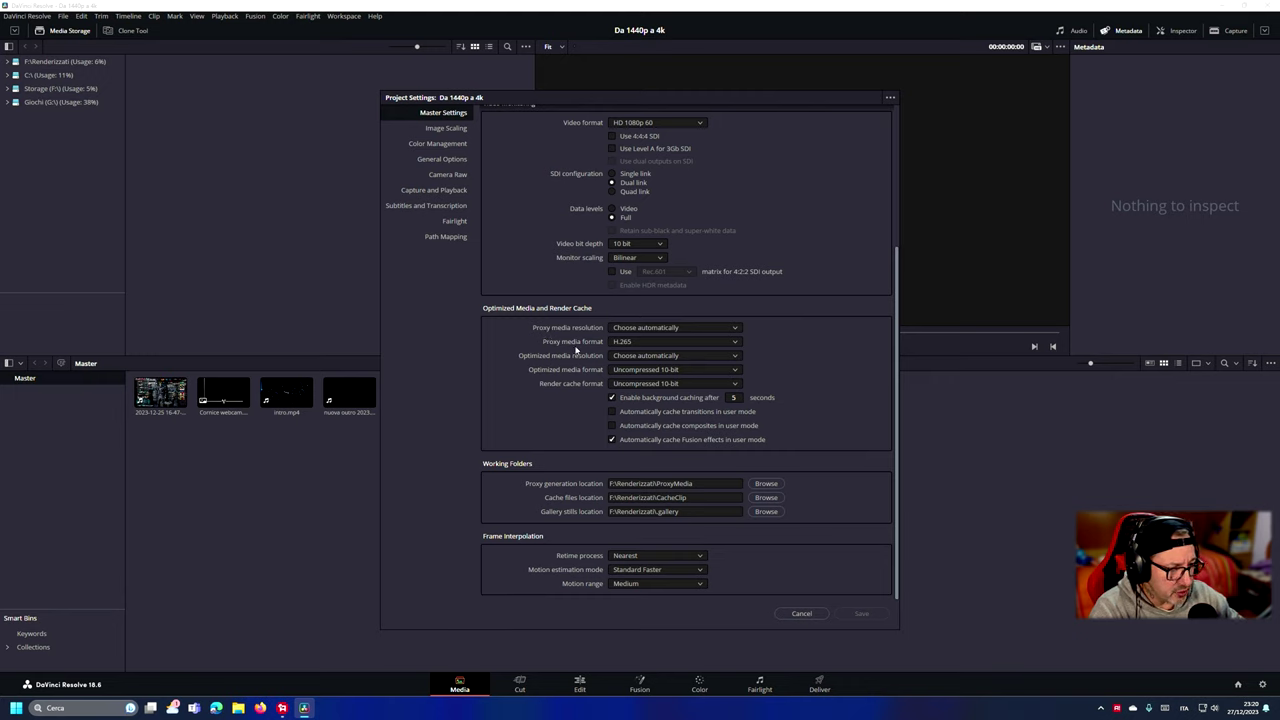
pyautogui.click(655, 343)
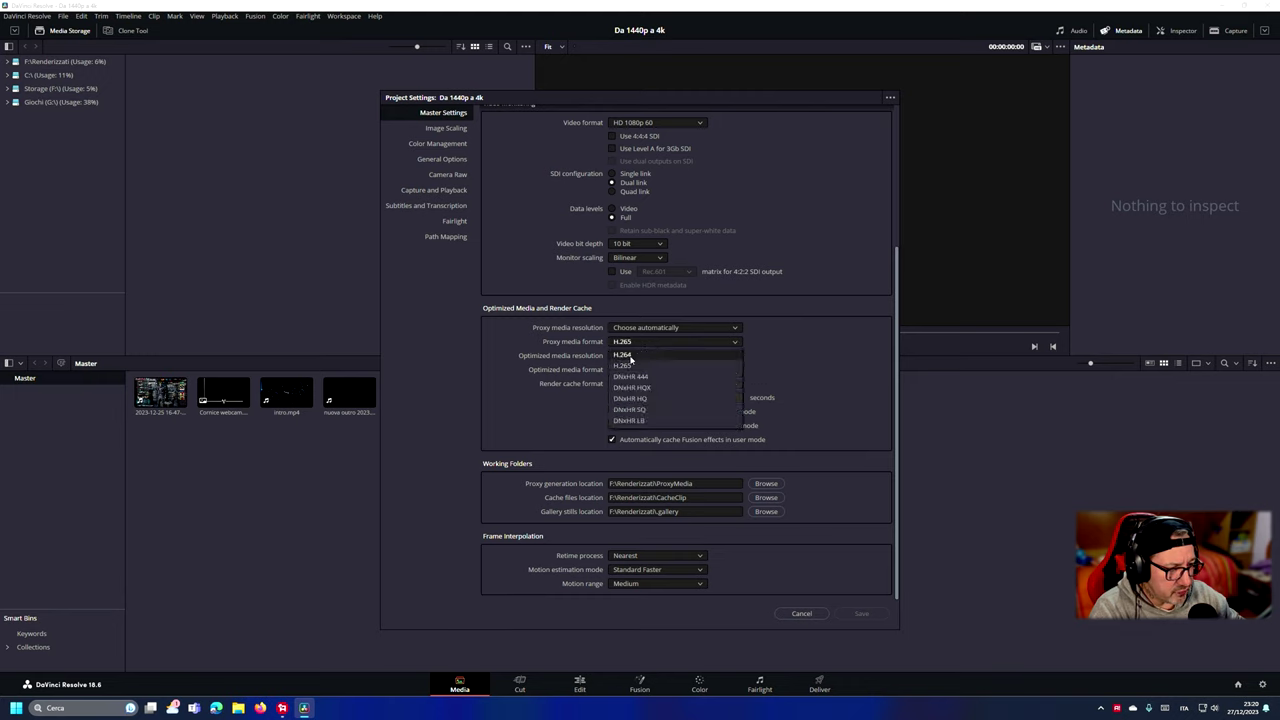
pyautogui.click(631, 366)
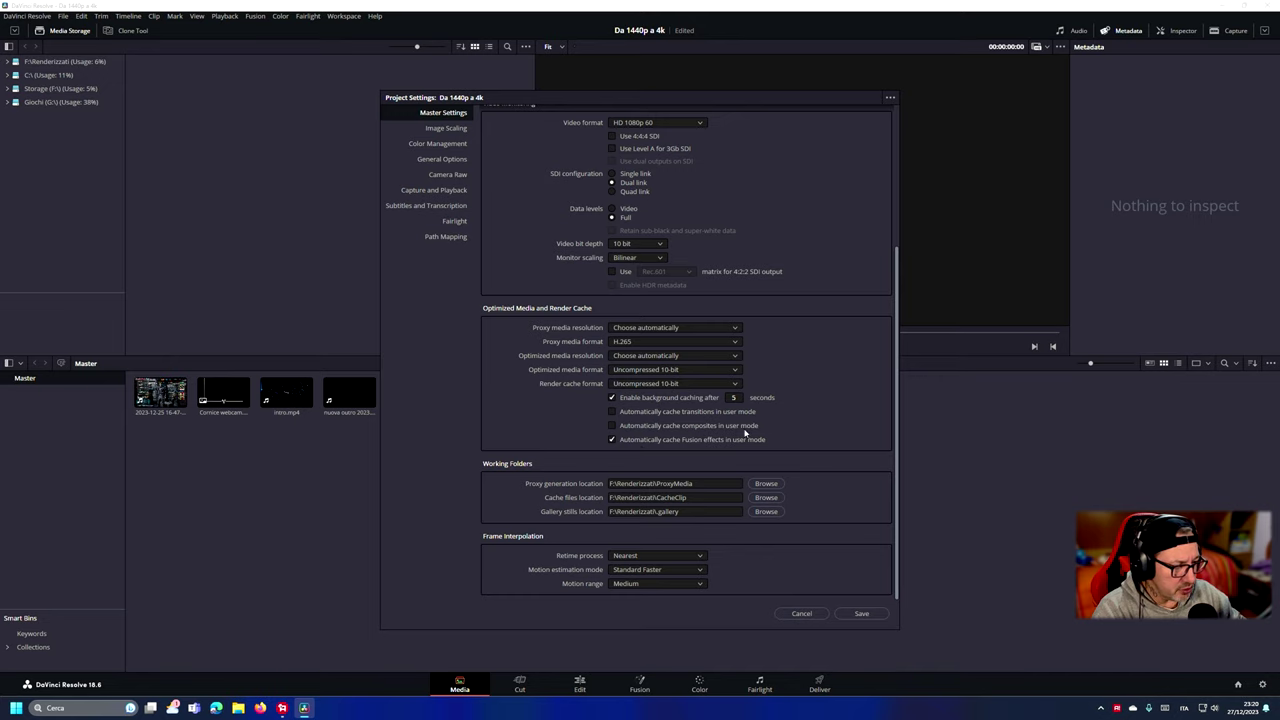
pyautogui.scroll(1, 855, 500)
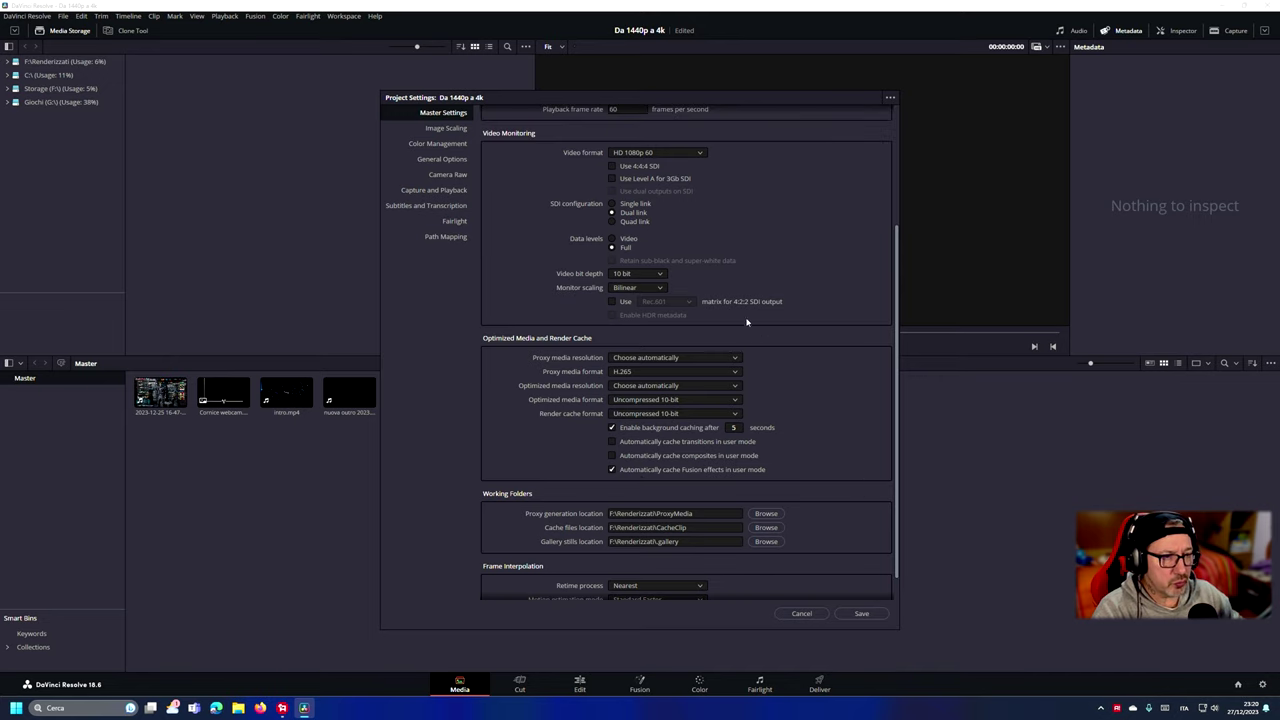
pyautogui.click(452, 130)
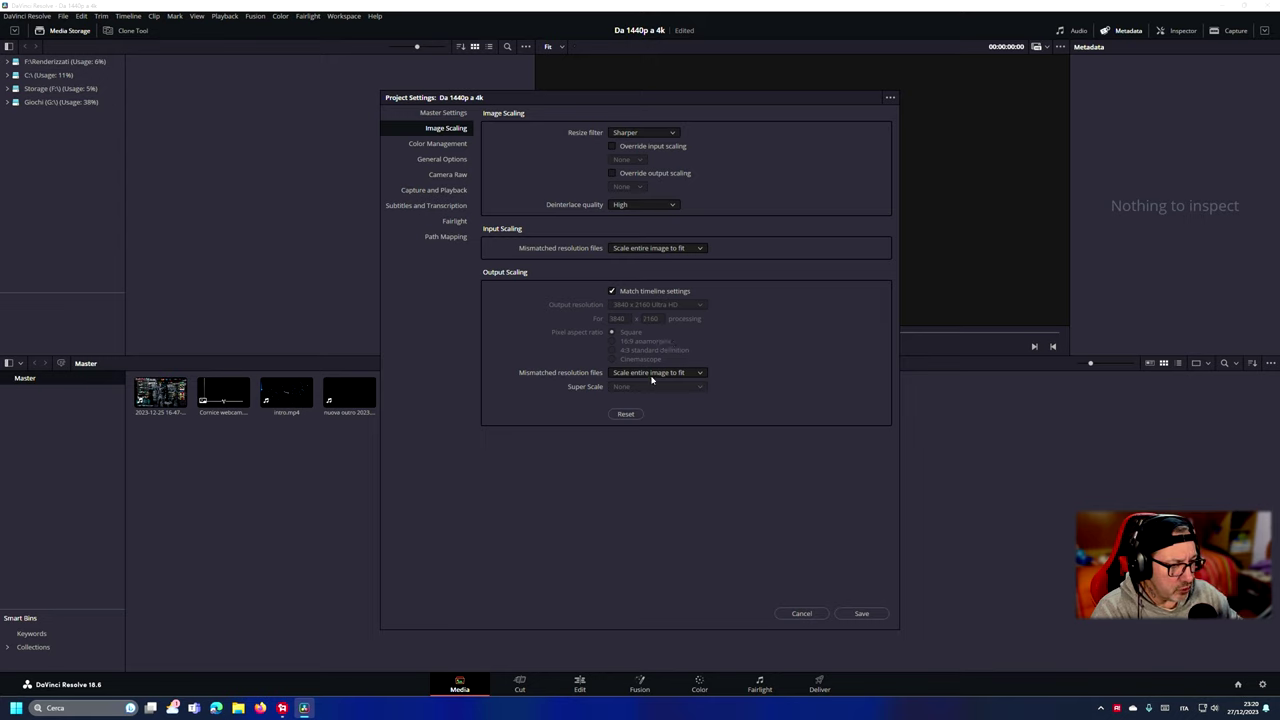
# Step: Review the Color Management and General Options project settings pages
pyautogui.click(441, 145)
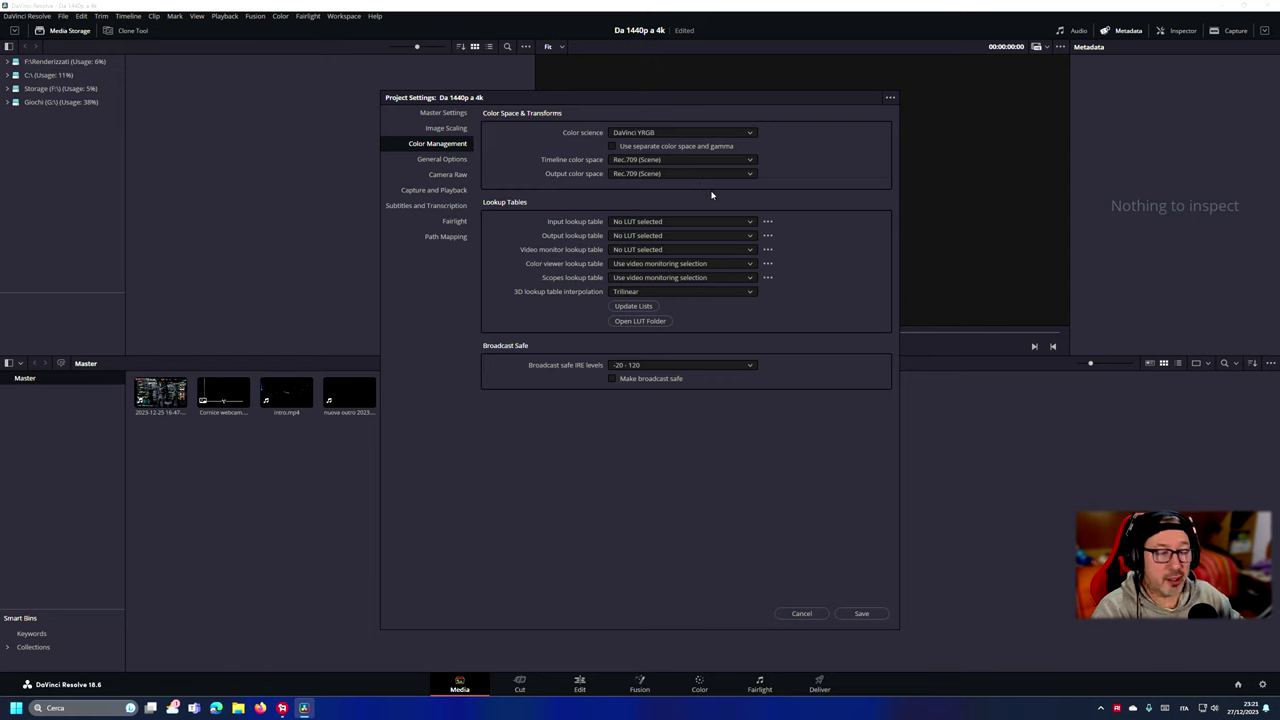
pyautogui.click(442, 159)
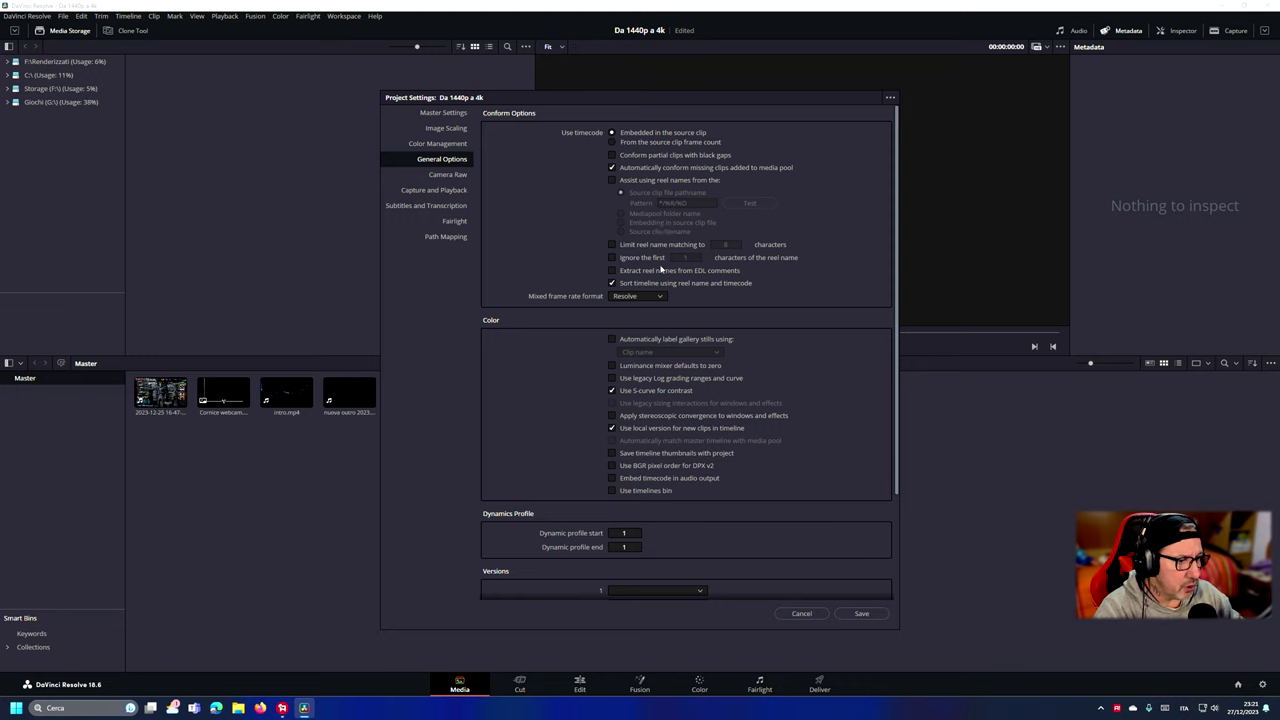
pyautogui.scroll(-1, 727, 336)
pyautogui.scroll(-2, 727, 336)
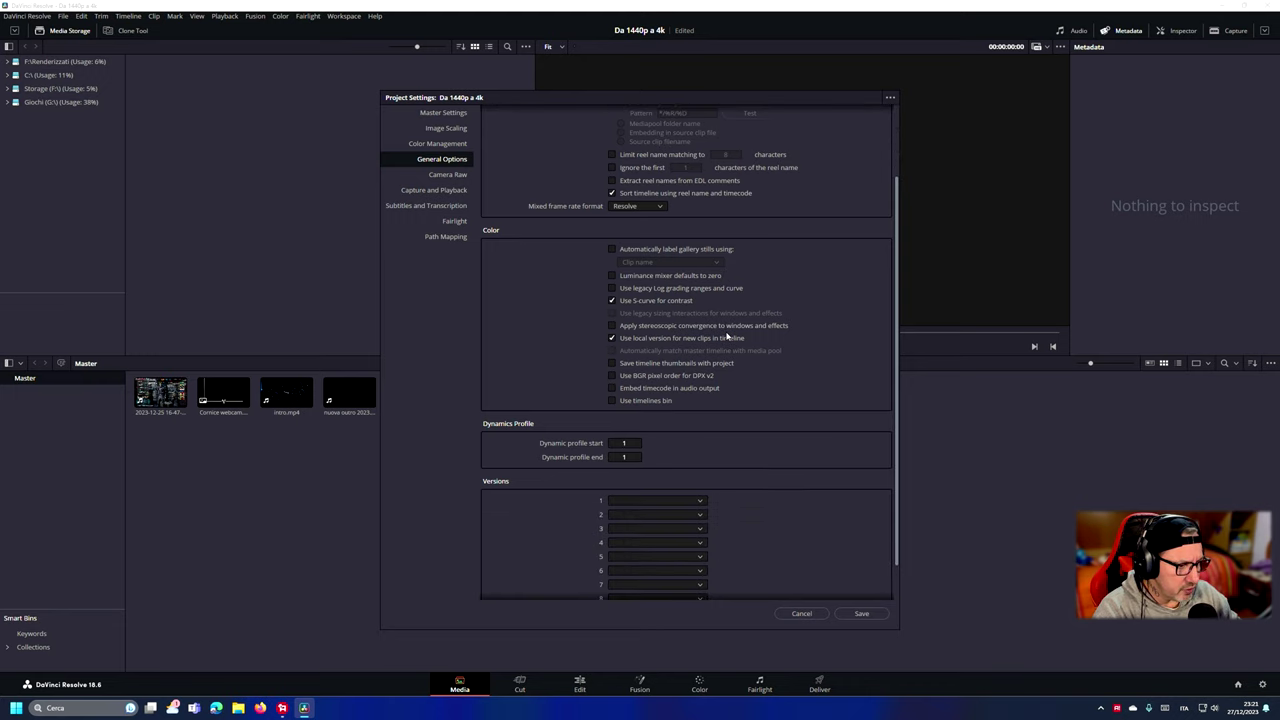
pyautogui.scroll(-2, 727, 336)
pyautogui.scroll(4, 727, 336)
# Step: Browse Camera Raw, Capture and Playback, Subtitles and Path Mapping, ending on Fairlight at 48000 Hz
pyautogui.click(462, 177)
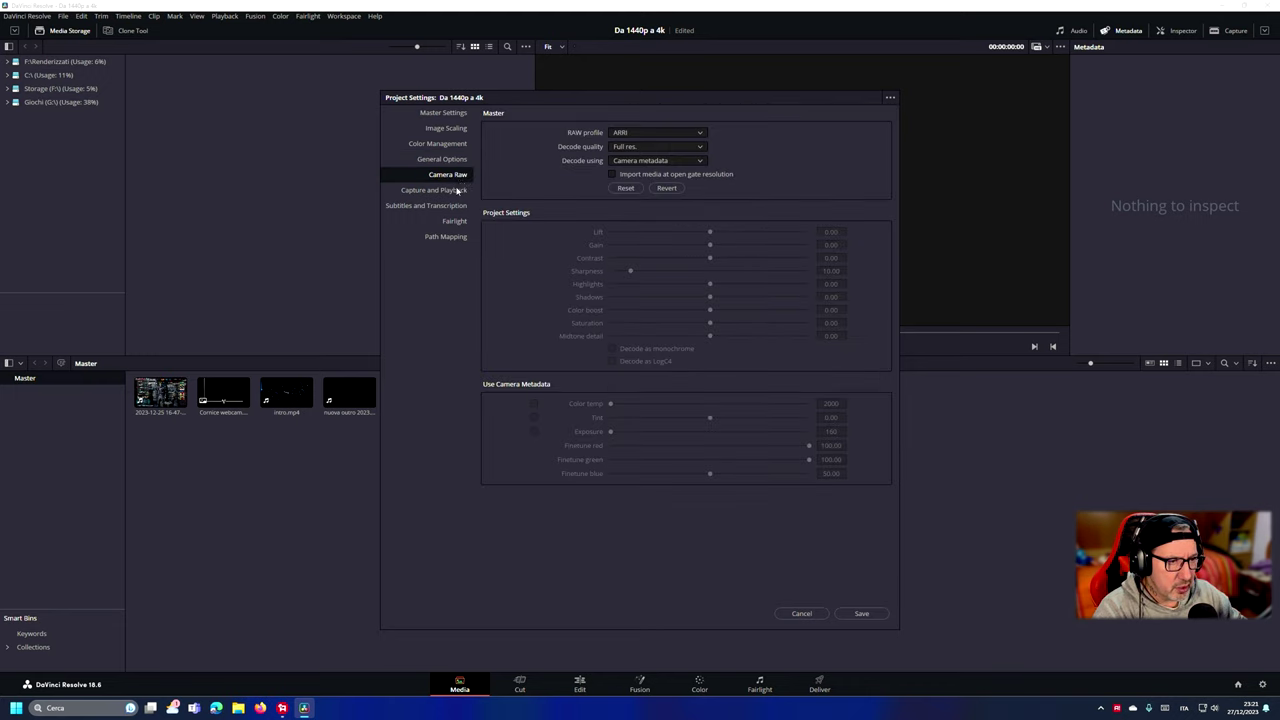
pyautogui.click(443, 191)
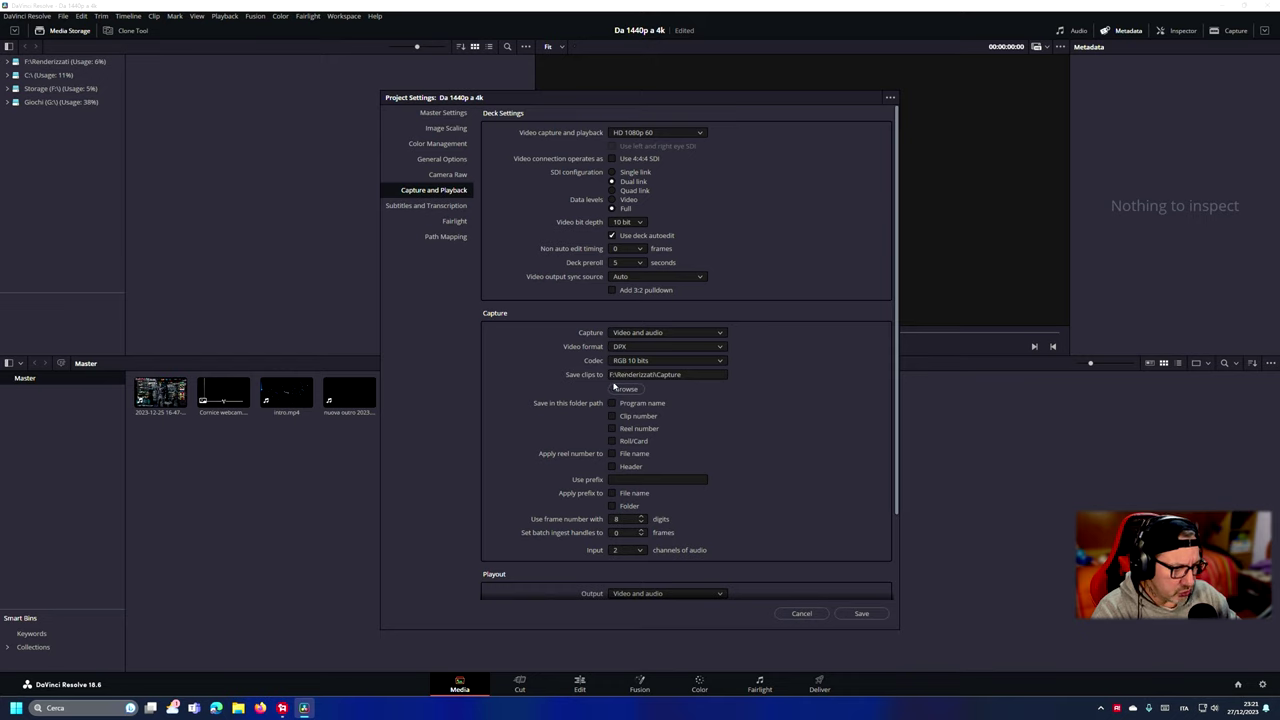
pyautogui.scroll(-3, 721, 437)
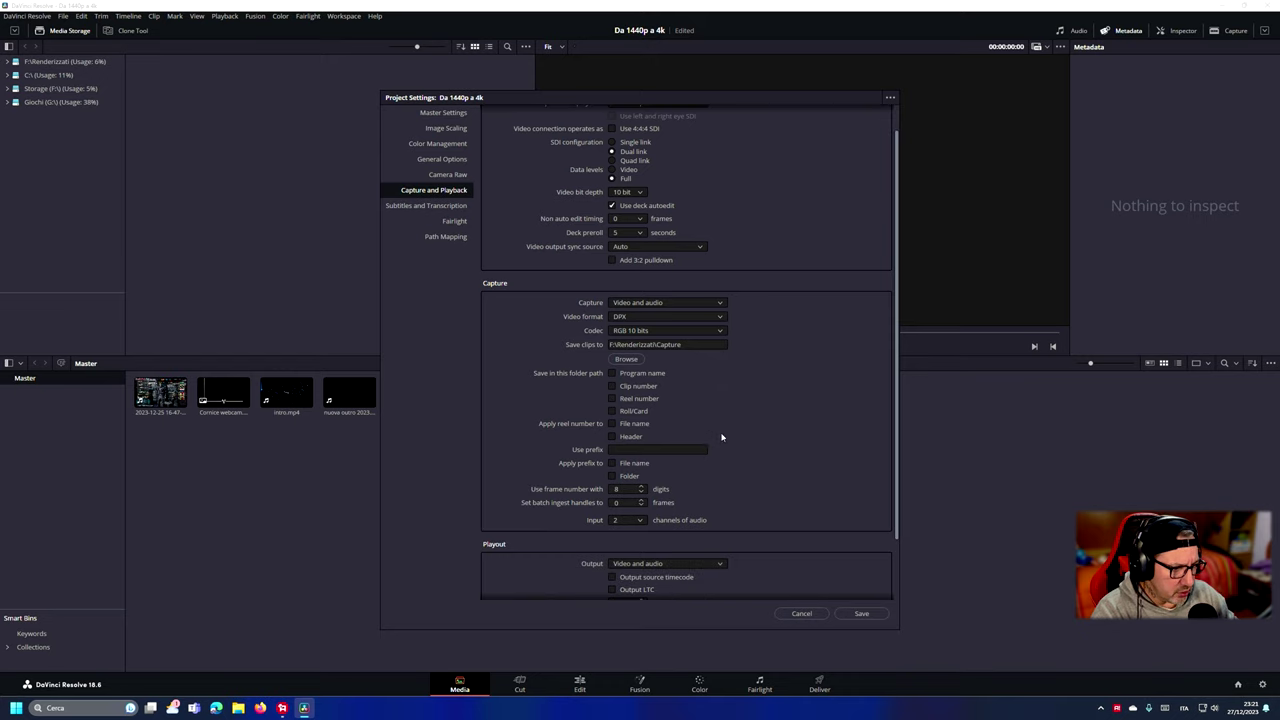
pyautogui.scroll(-1, 721, 437)
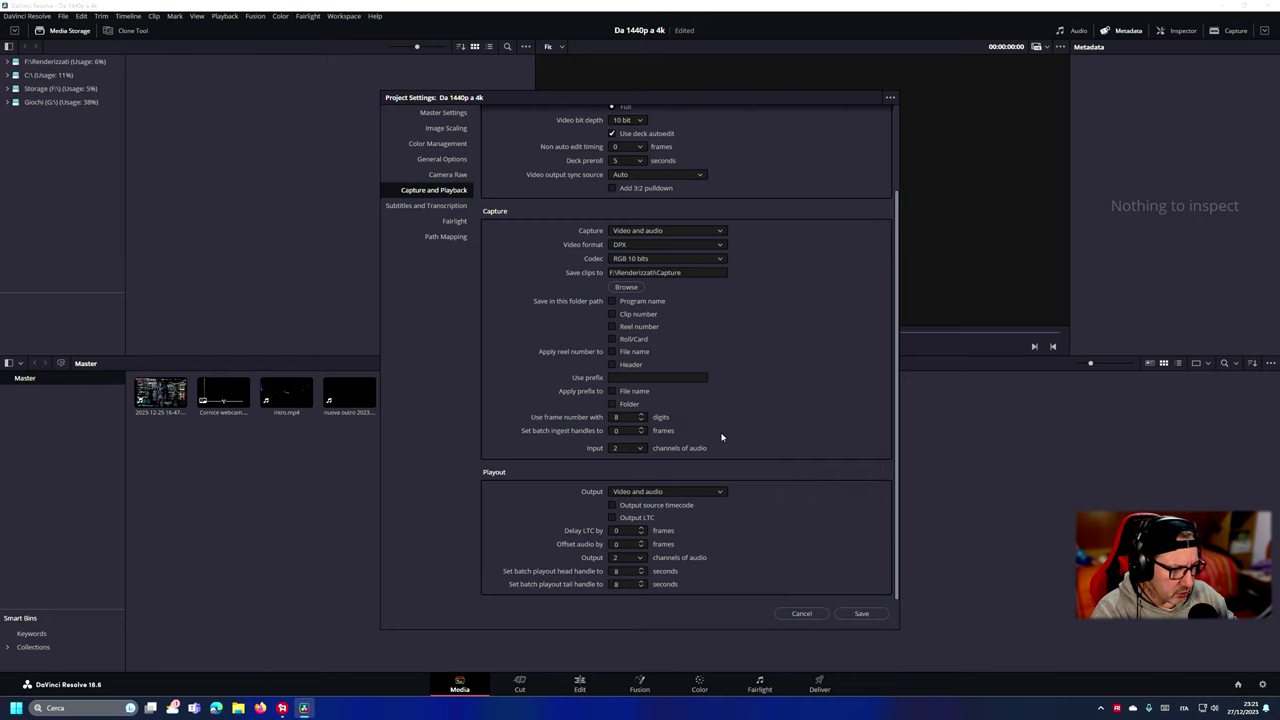
pyautogui.click(448, 207)
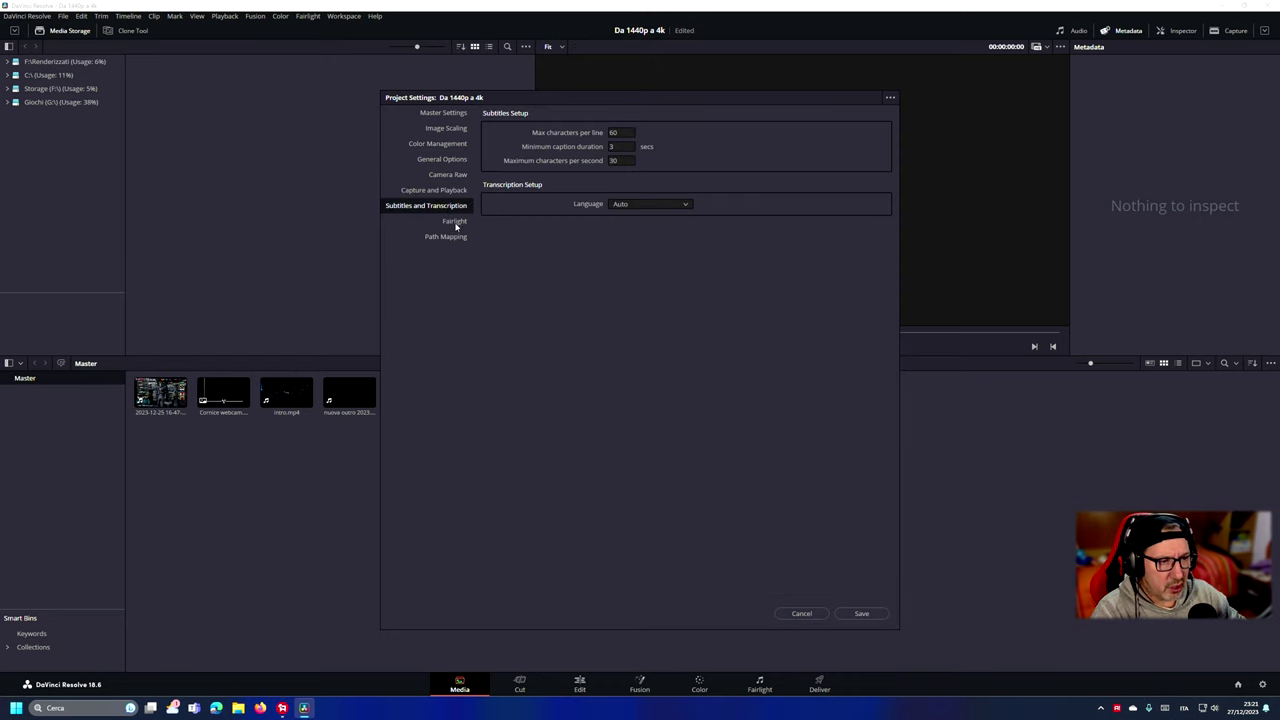
pyautogui.click(456, 224)
pyautogui.click(452, 240)
pyautogui.click(453, 224)
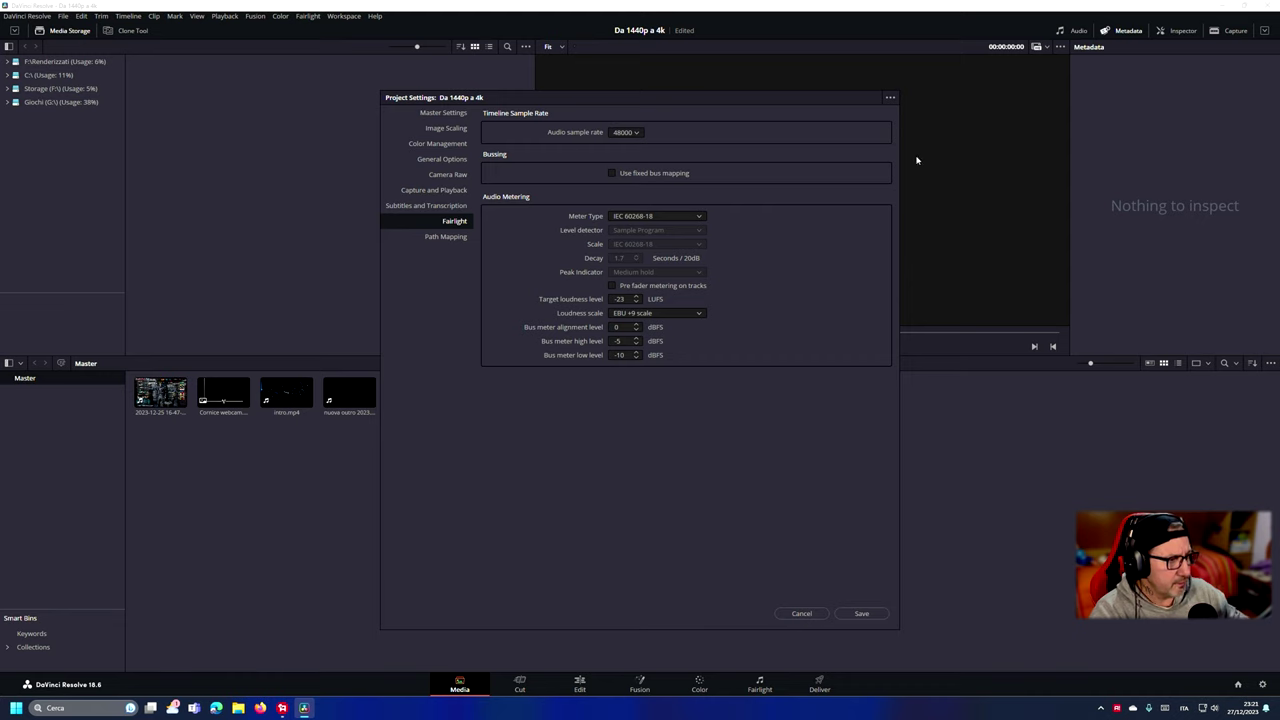
# Step: Cancel saving a settings preset, then close Project Settings without saving, returning to the Media page
pyautogui.click(890, 97)
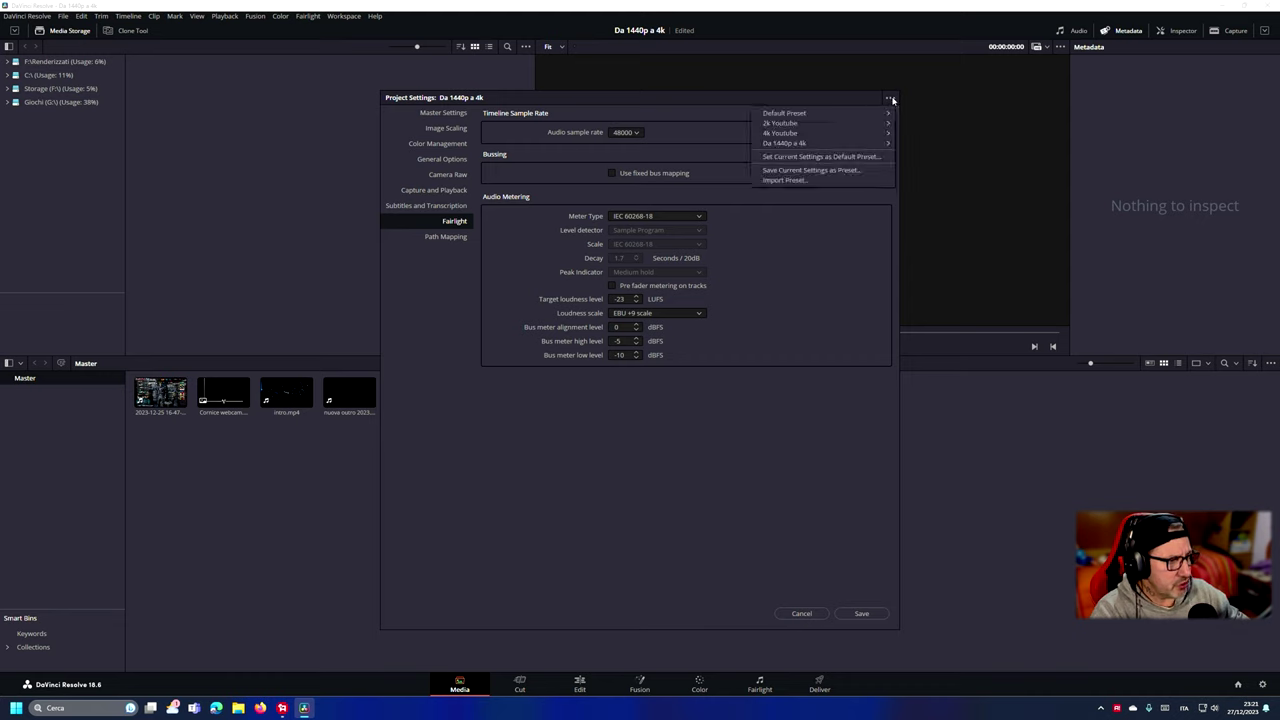
pyautogui.click(820, 170)
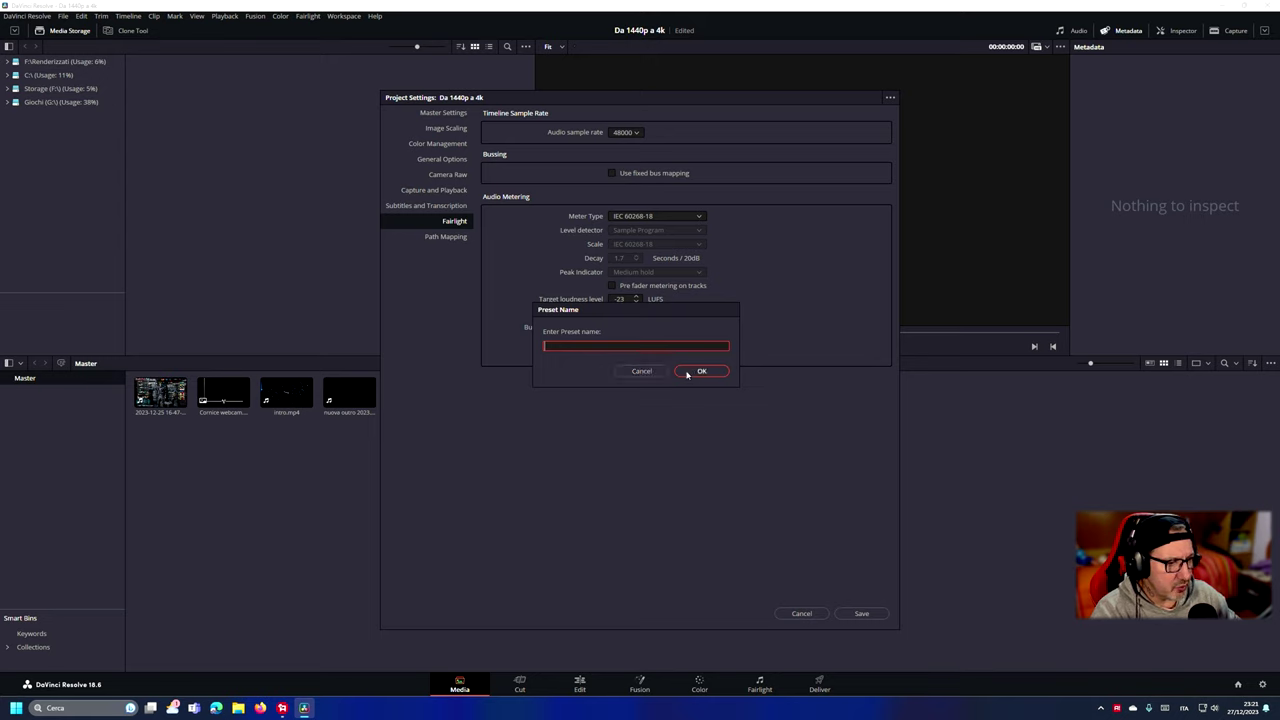
pyautogui.click(660, 370)
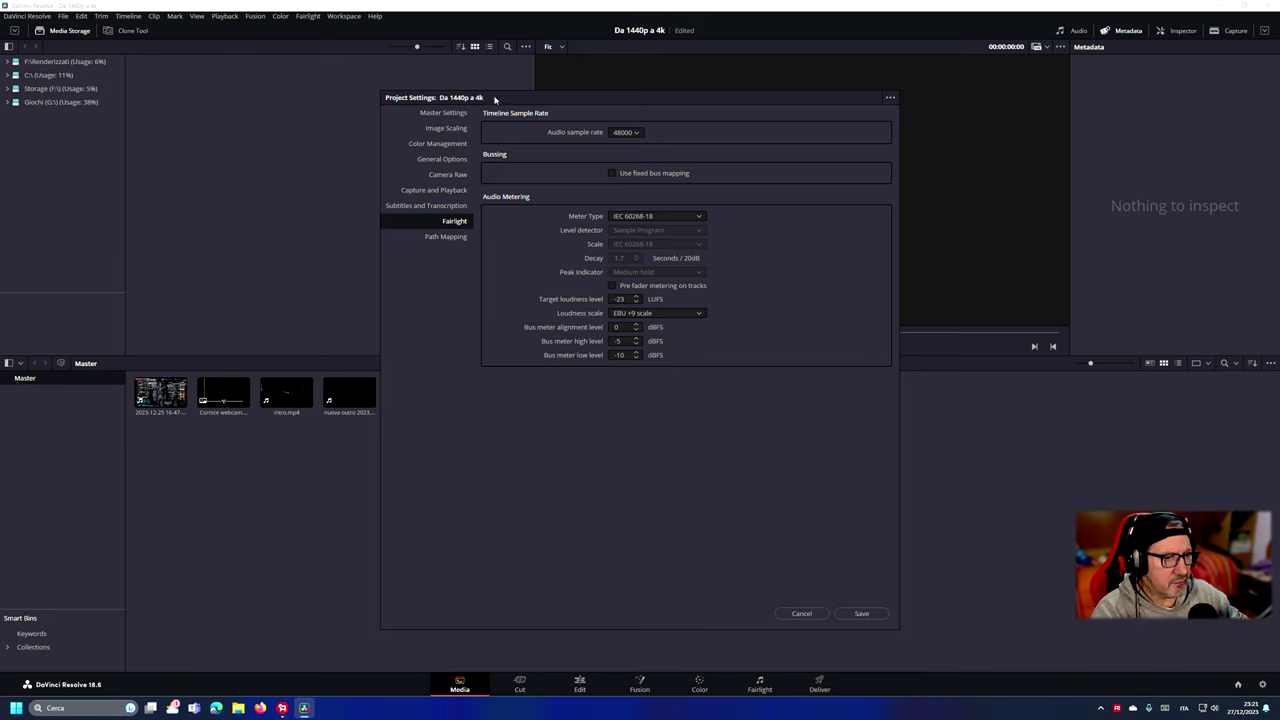
pyautogui.click(890, 97)
pyautogui.moveTo(836, 146)
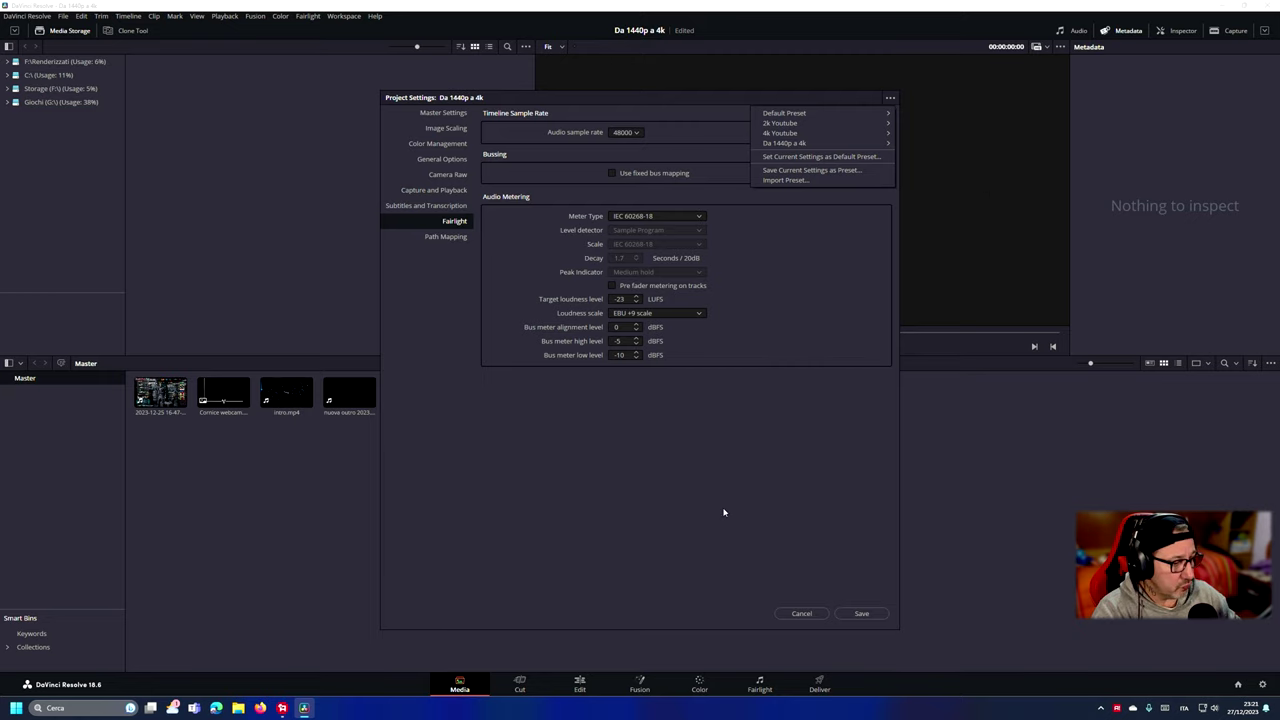
pyautogui.click(806, 614)
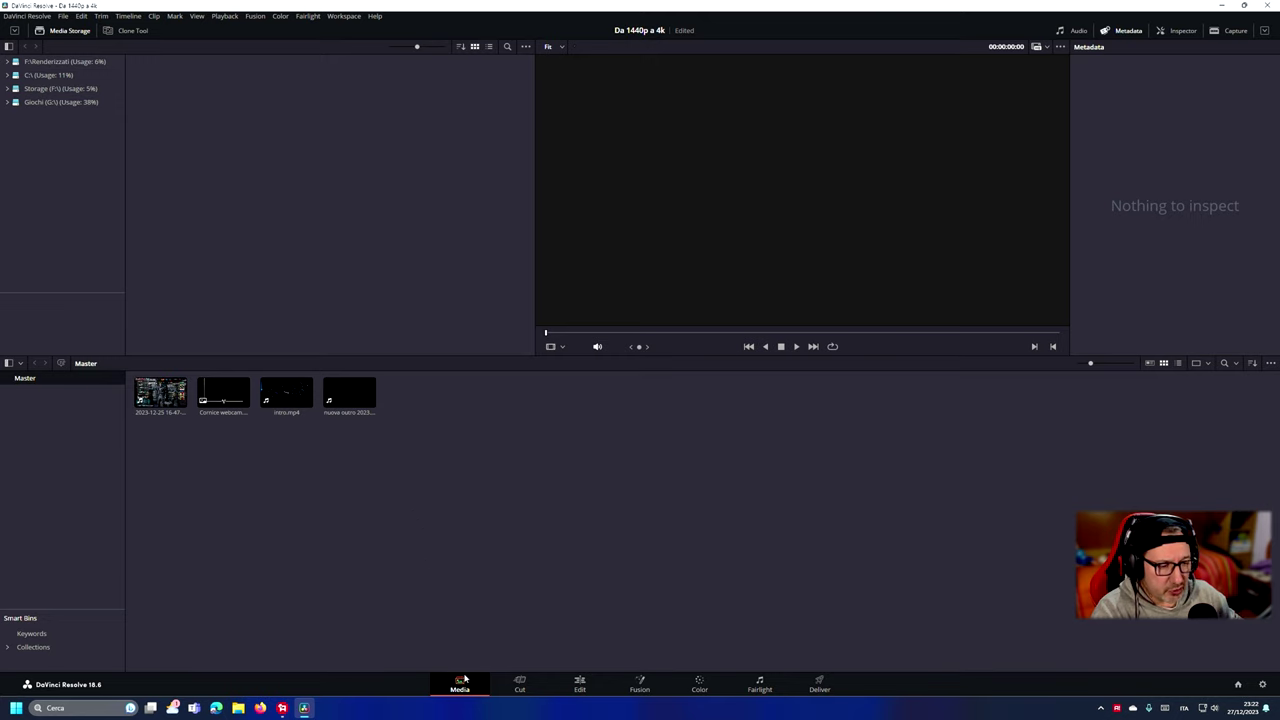
pyautogui.rightClick(313, 484)
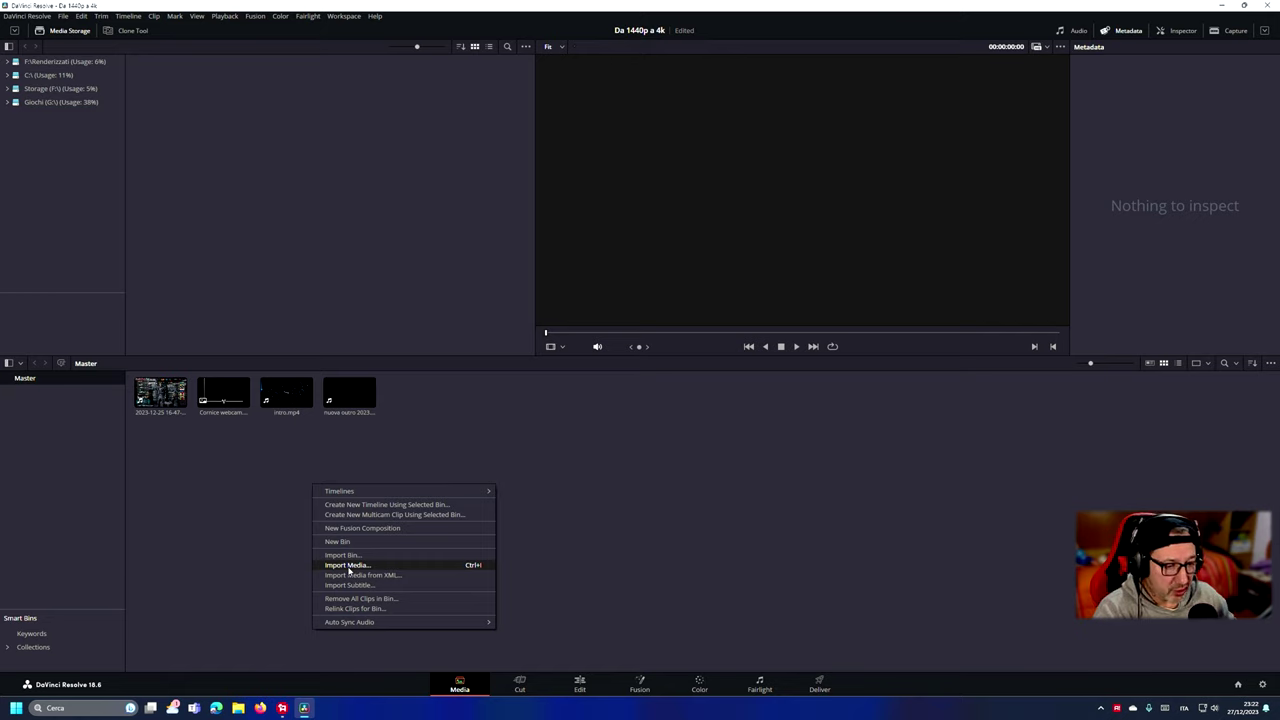
pyautogui.click(251, 512)
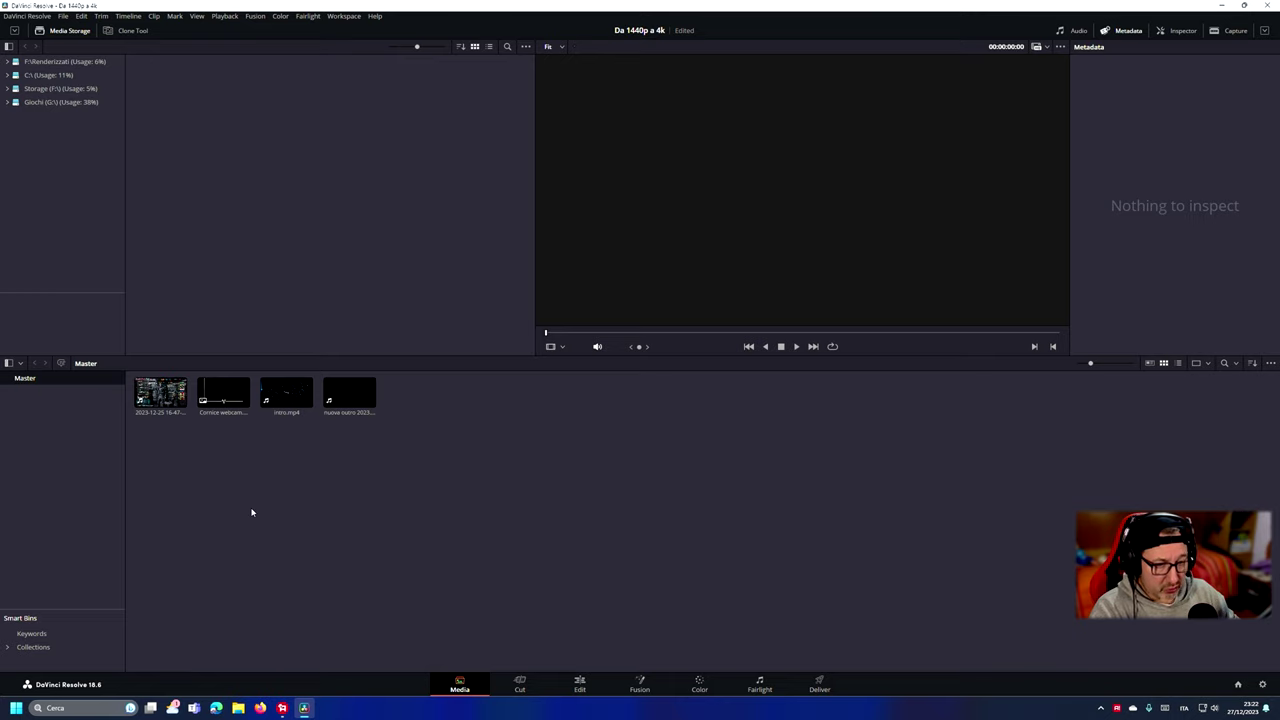
pyautogui.click(162, 396)
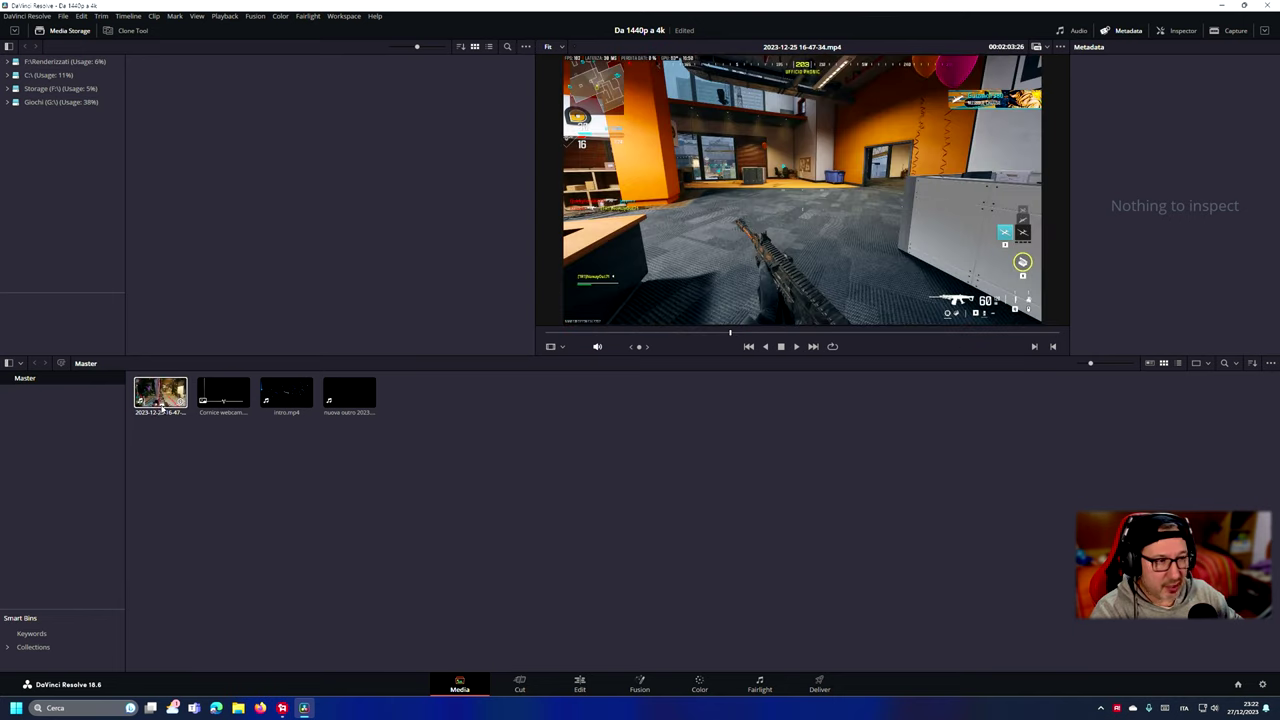
pyautogui.click(153, 460)
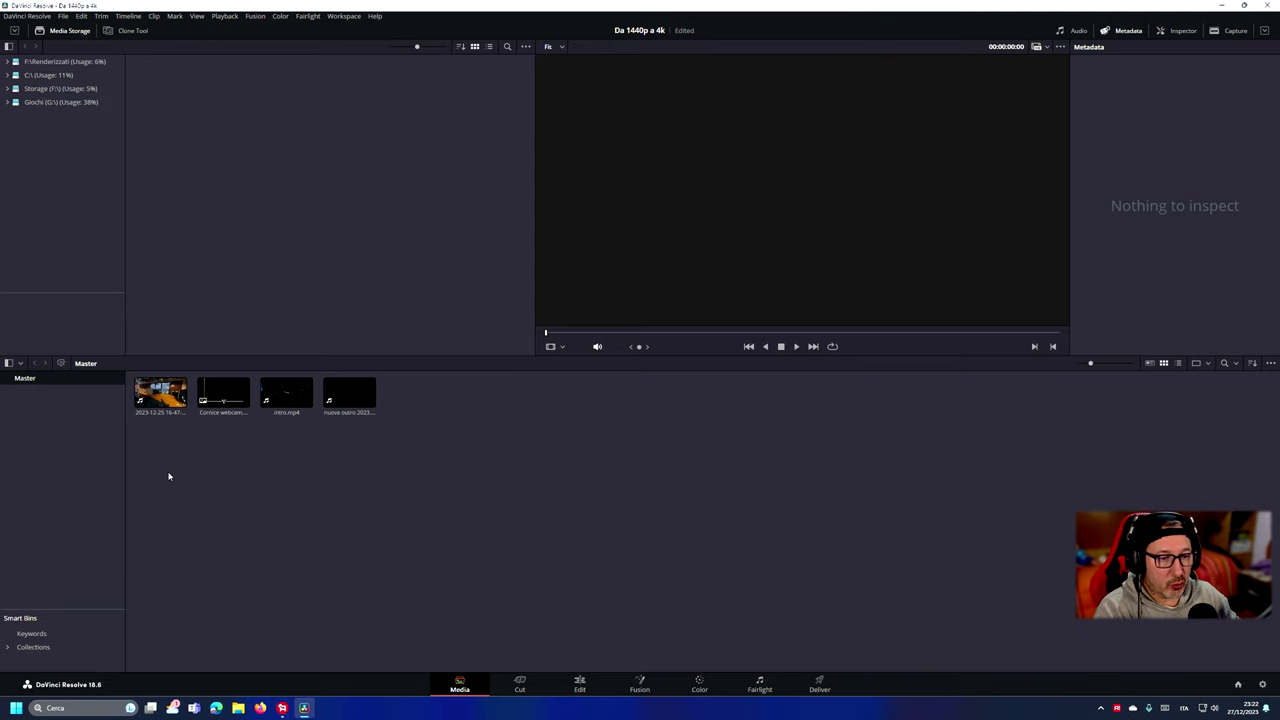
pyautogui.click(170, 408)
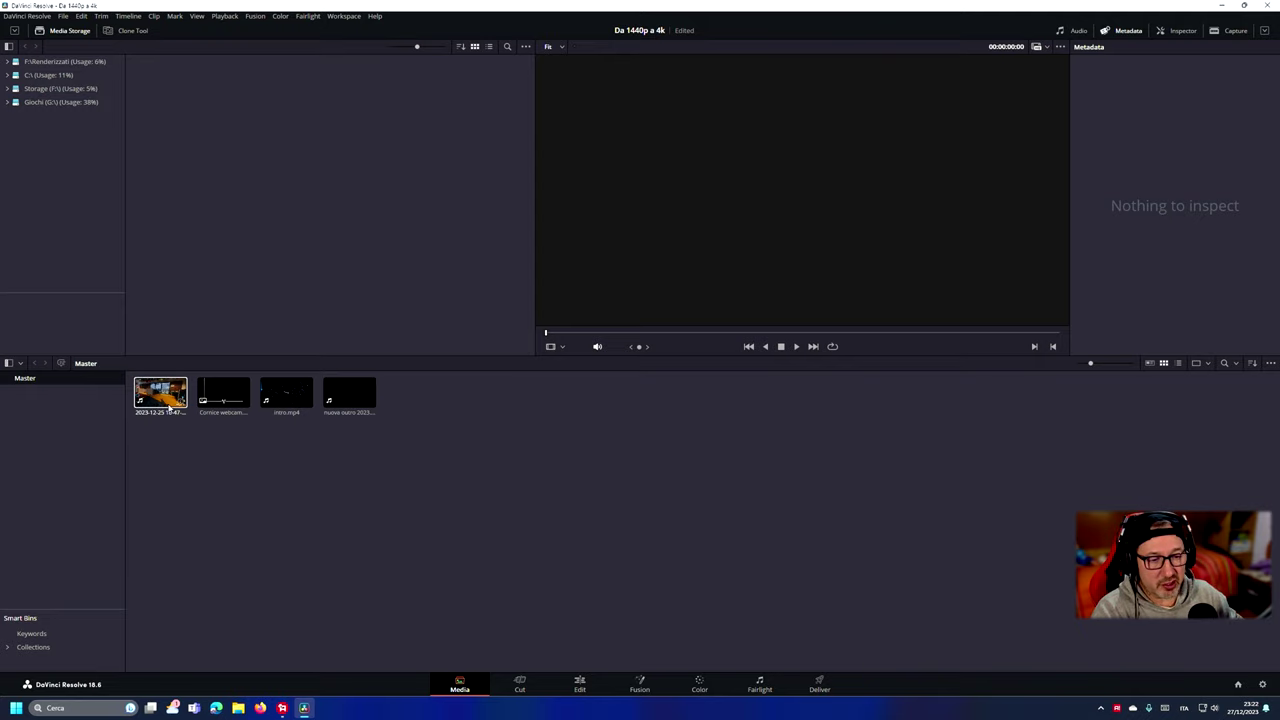
pyautogui.click(159, 429)
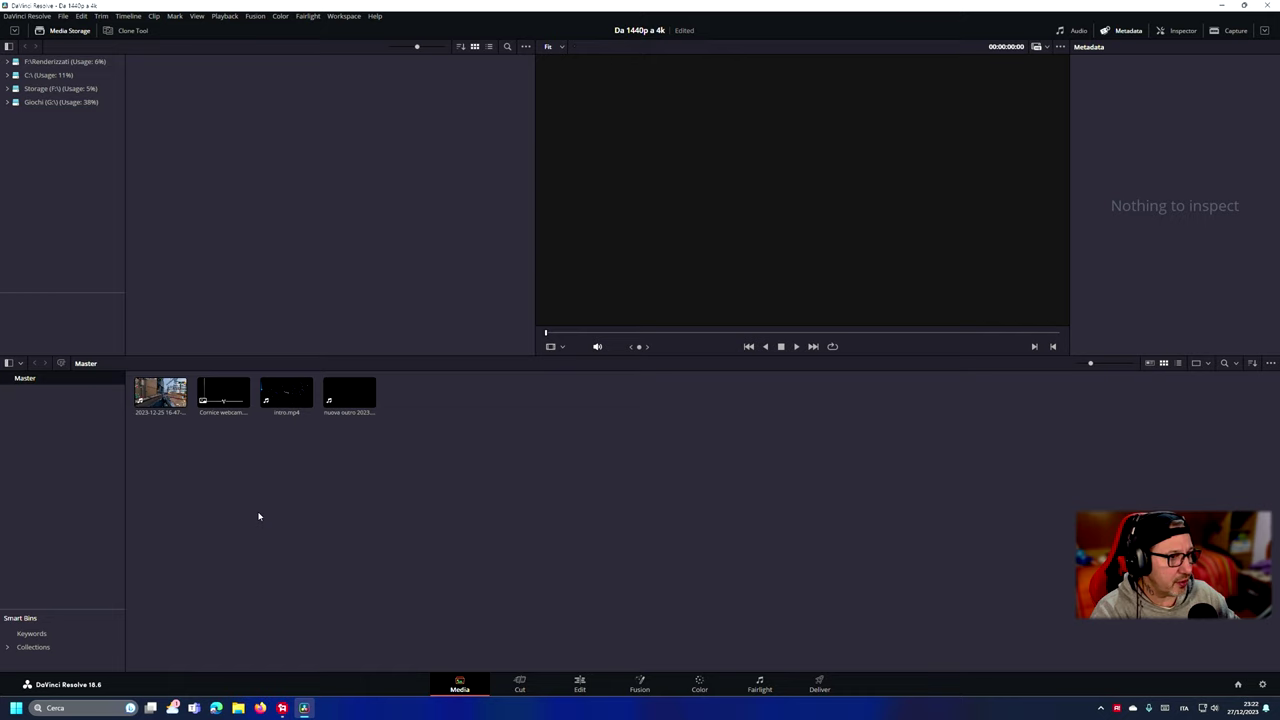
pyautogui.click(580, 688)
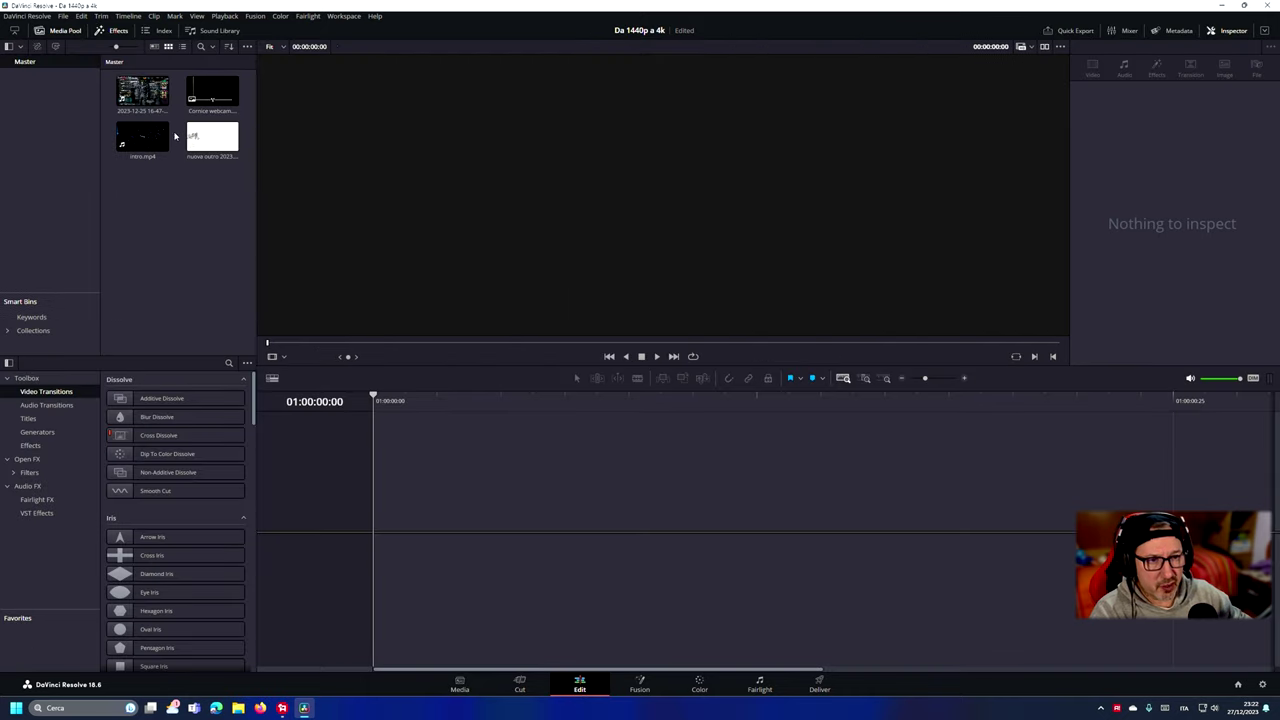
pyautogui.moveTo(142, 95)
pyautogui.mouseDown()
pyautogui.moveTo(368, 452)
pyautogui.moveTo(392, 567)
pyautogui.moveTo(380, 570)
pyautogui.mouseUp()
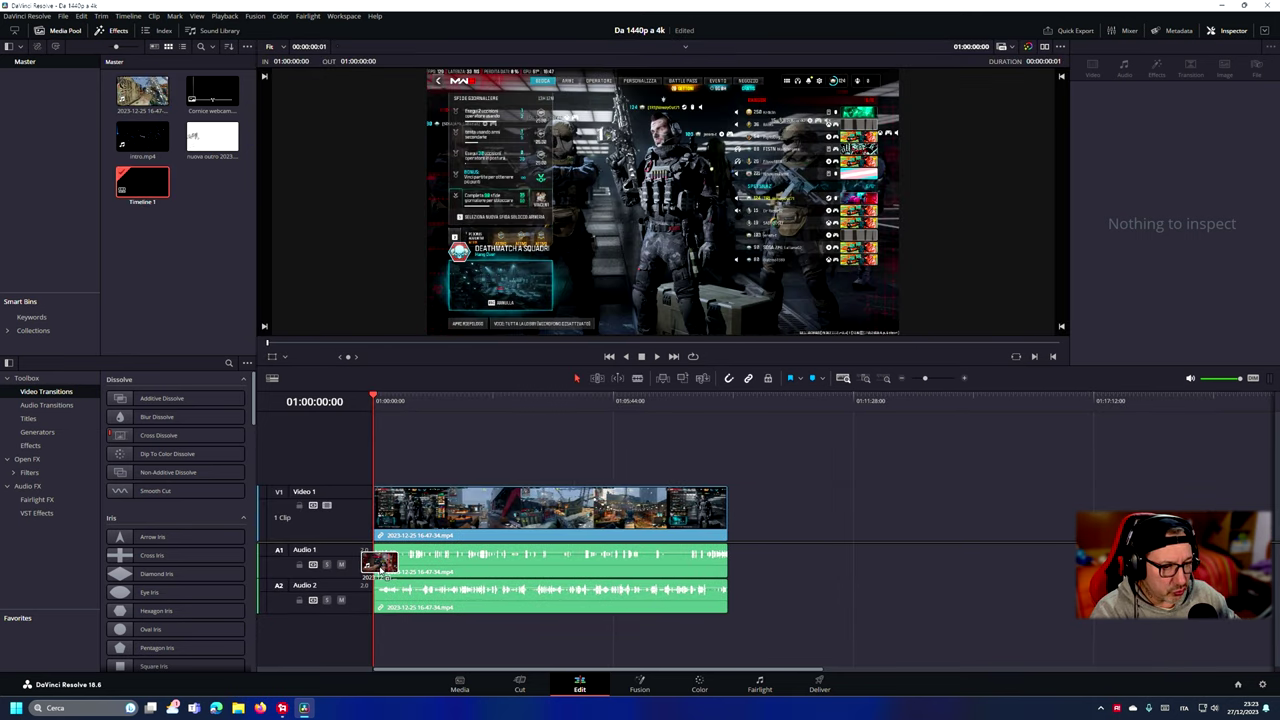
pyautogui.moveTo(380, 569); pyautogui.dragTo(422, 567)
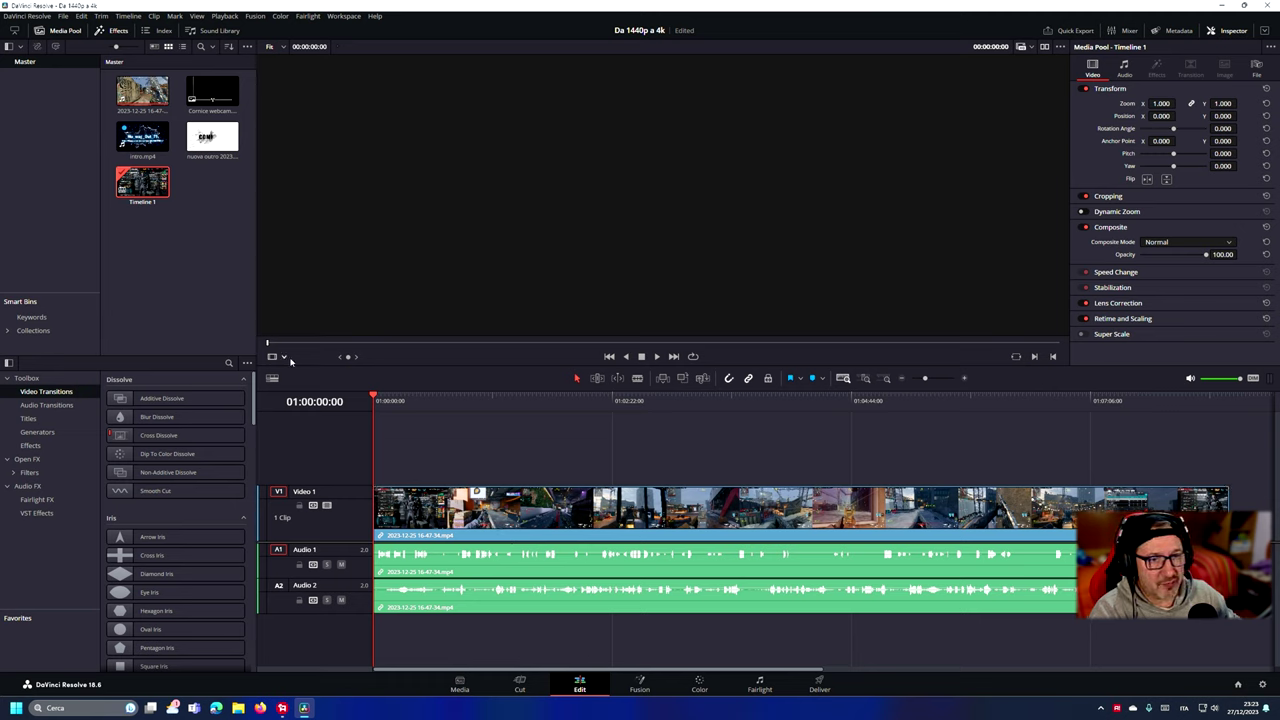
# Step: Open Timeline 1's settings, stop following project settings, and review its 3840 x 2160 Format and Output tabs
pyautogui.rightClick(140, 184)
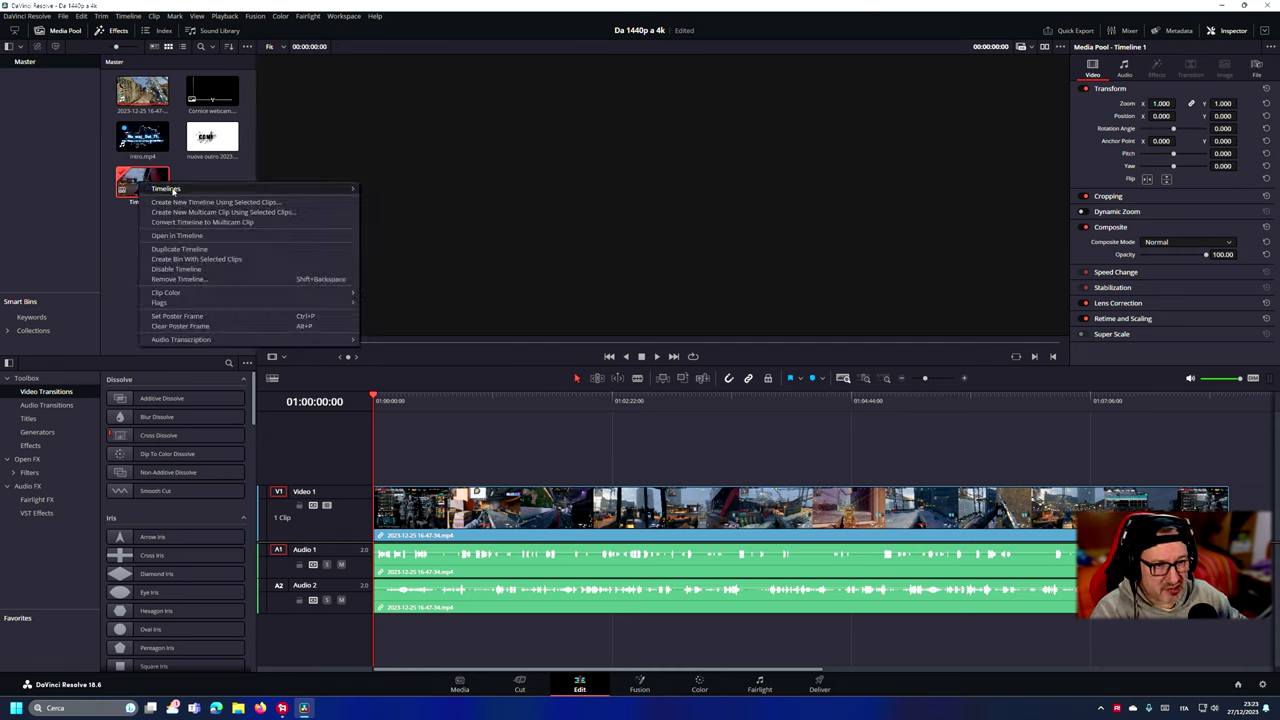
pyautogui.moveTo(176, 190)
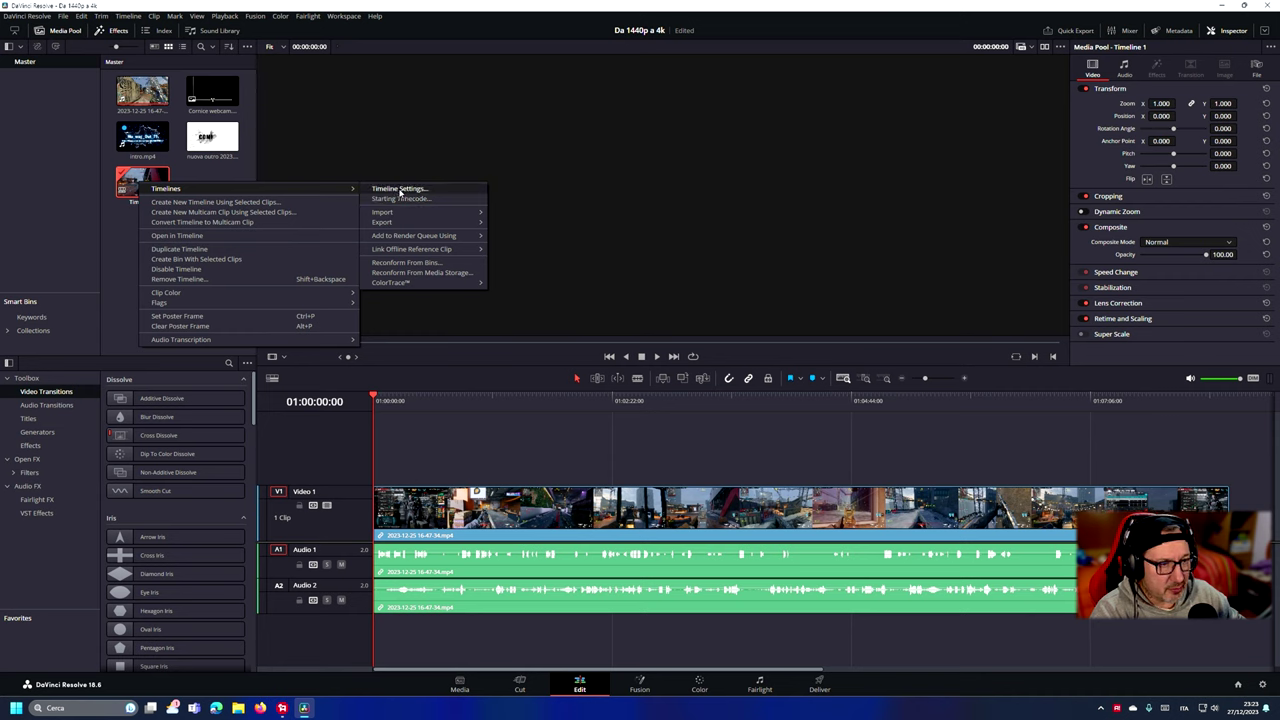
pyautogui.click(398, 190)
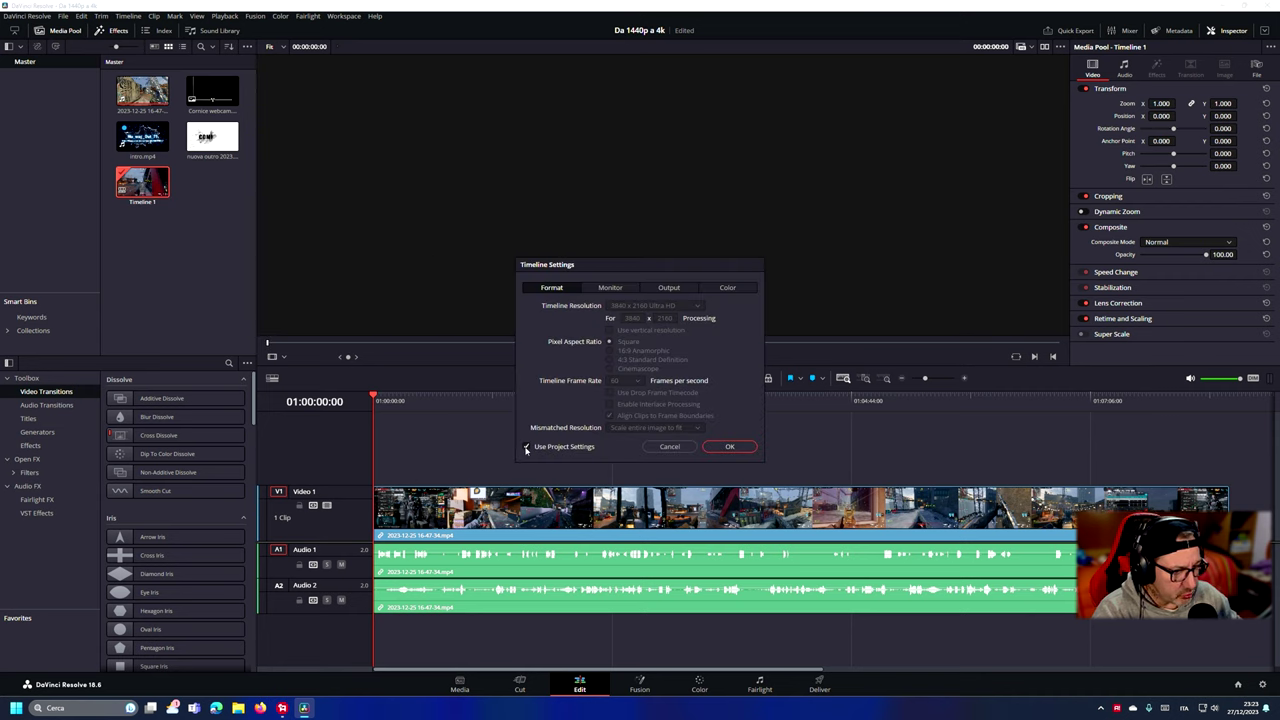
pyautogui.click(526, 447)
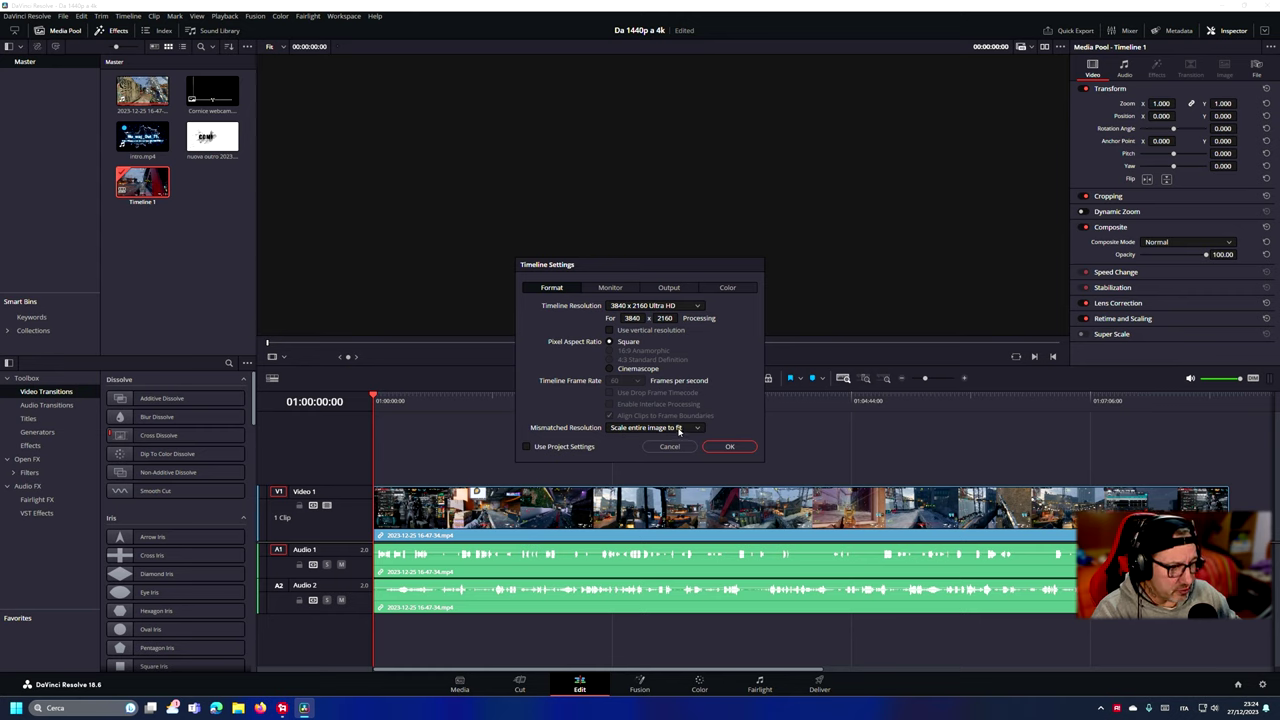
pyautogui.click(611, 288)
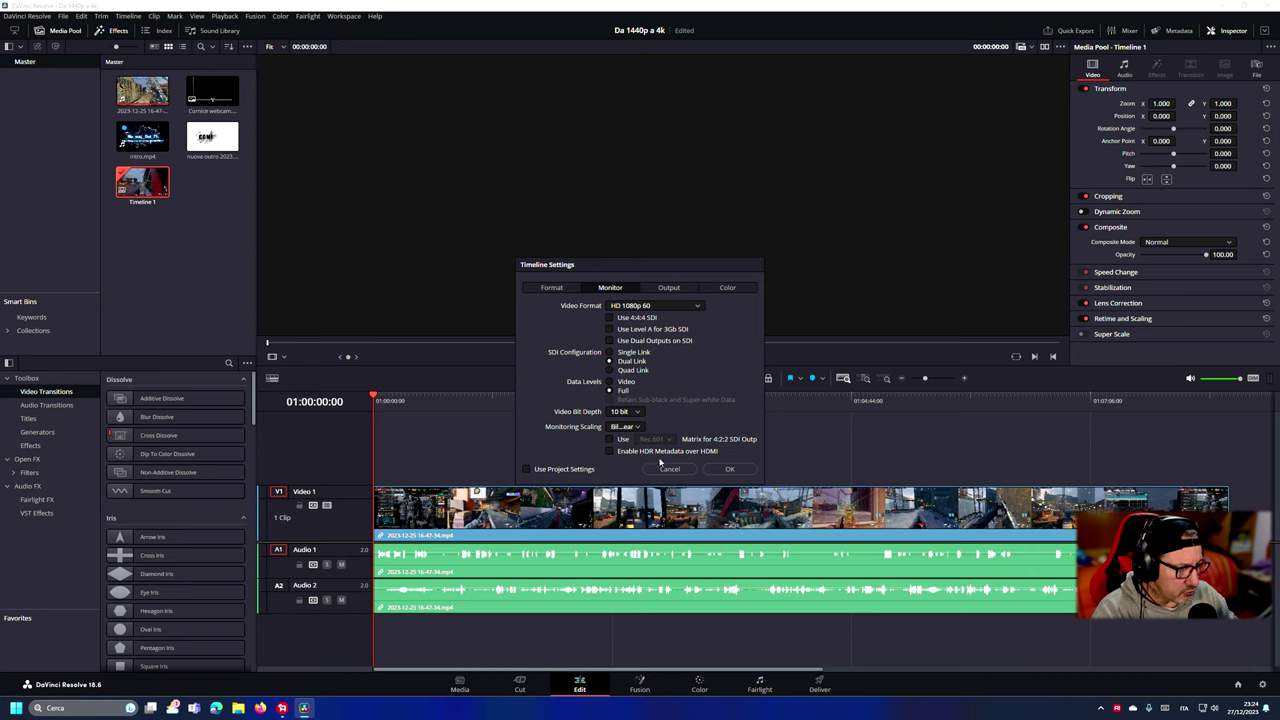
pyautogui.click(669, 288)
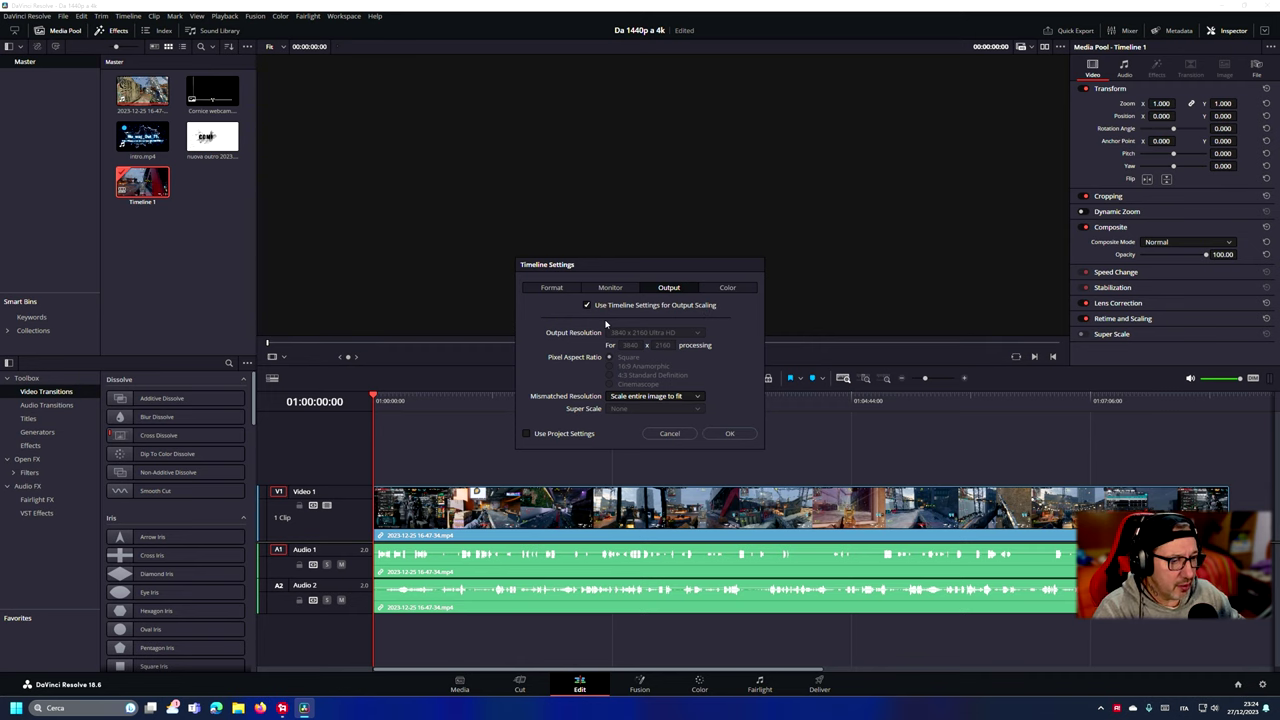
pyautogui.click(549, 287)
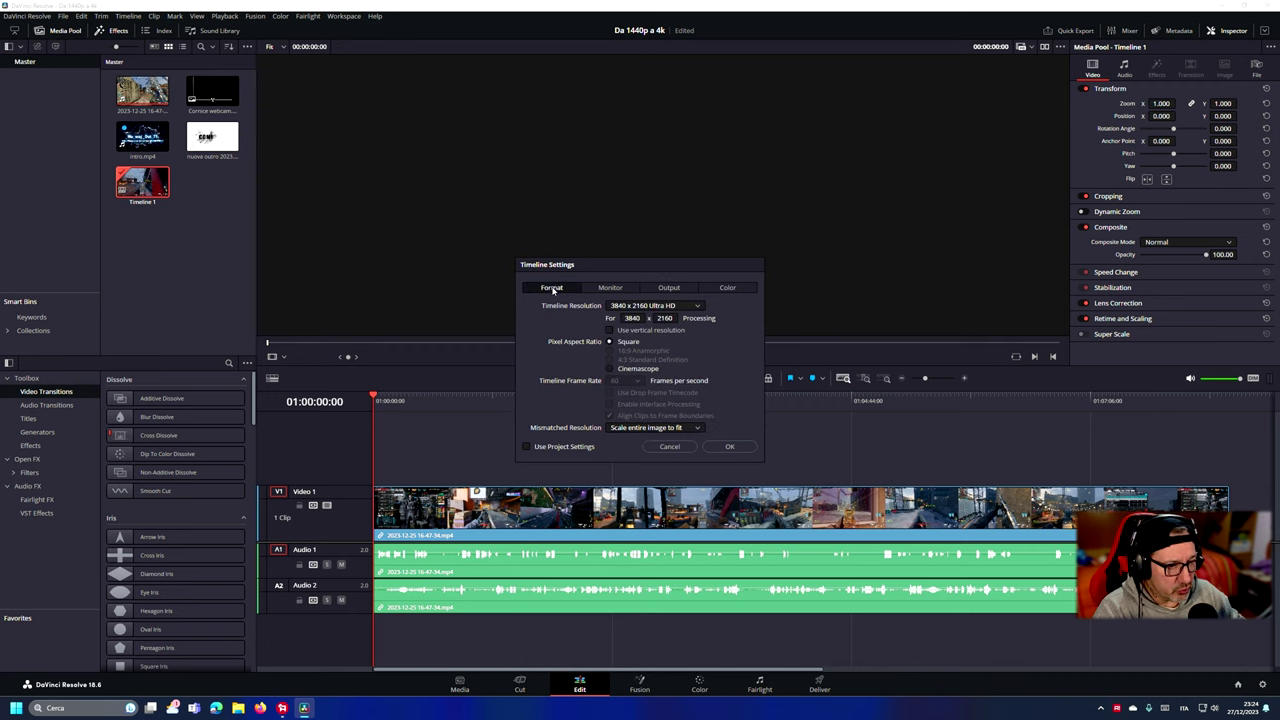
pyautogui.click(669, 288)
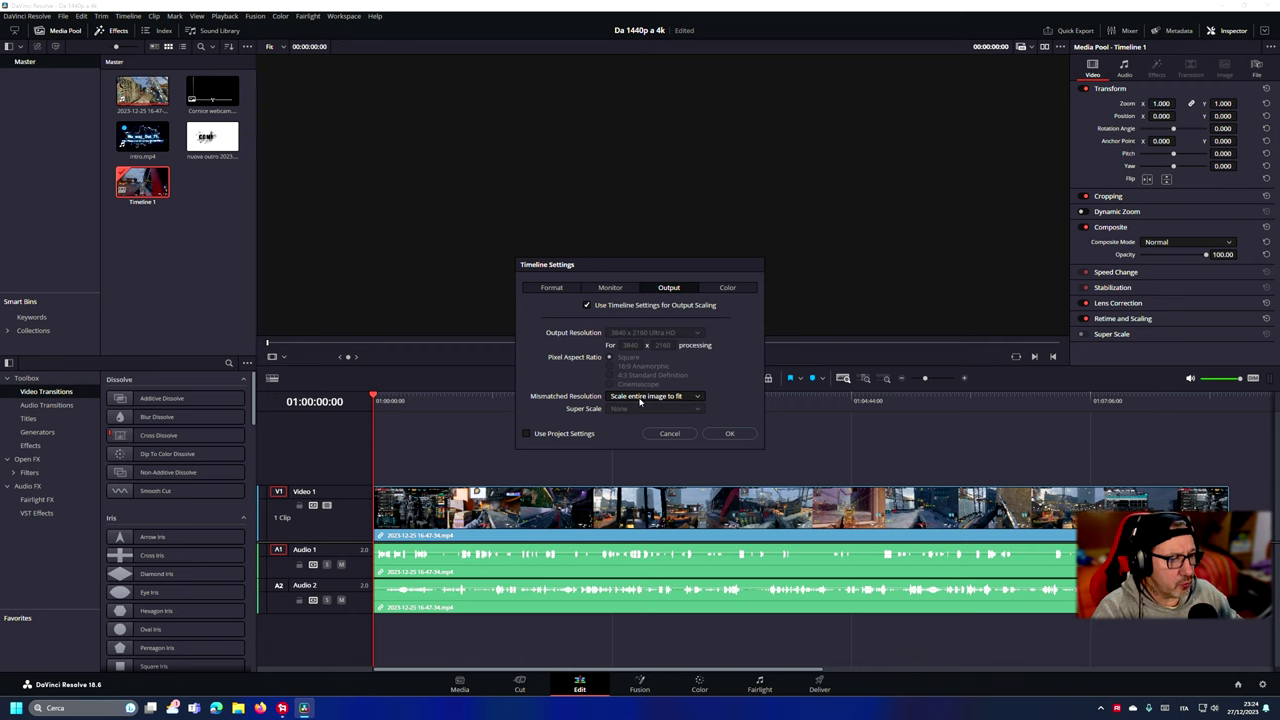
# Step: Apply the Ultra HD timeline settings and marquee-select the gameplay clips across all timeline tracks
pyautogui.click(731, 434)
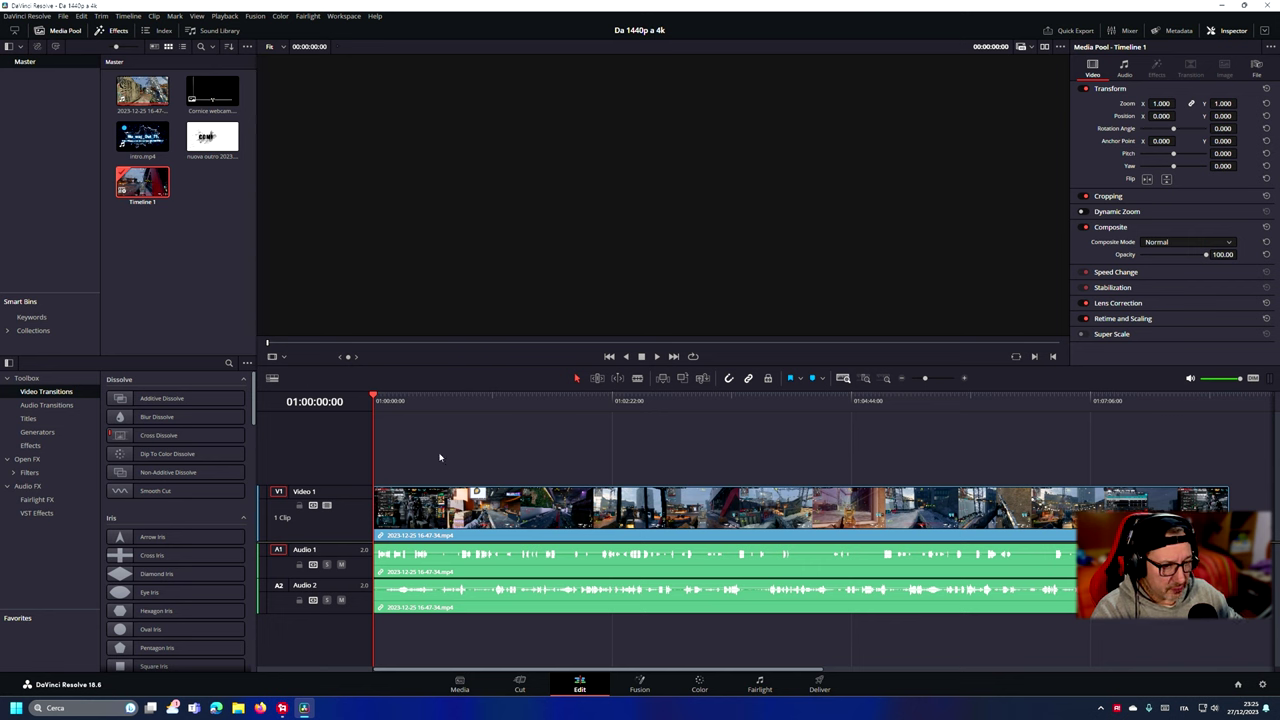
pyautogui.moveTo(448, 414); pyautogui.dragTo(620, 670)
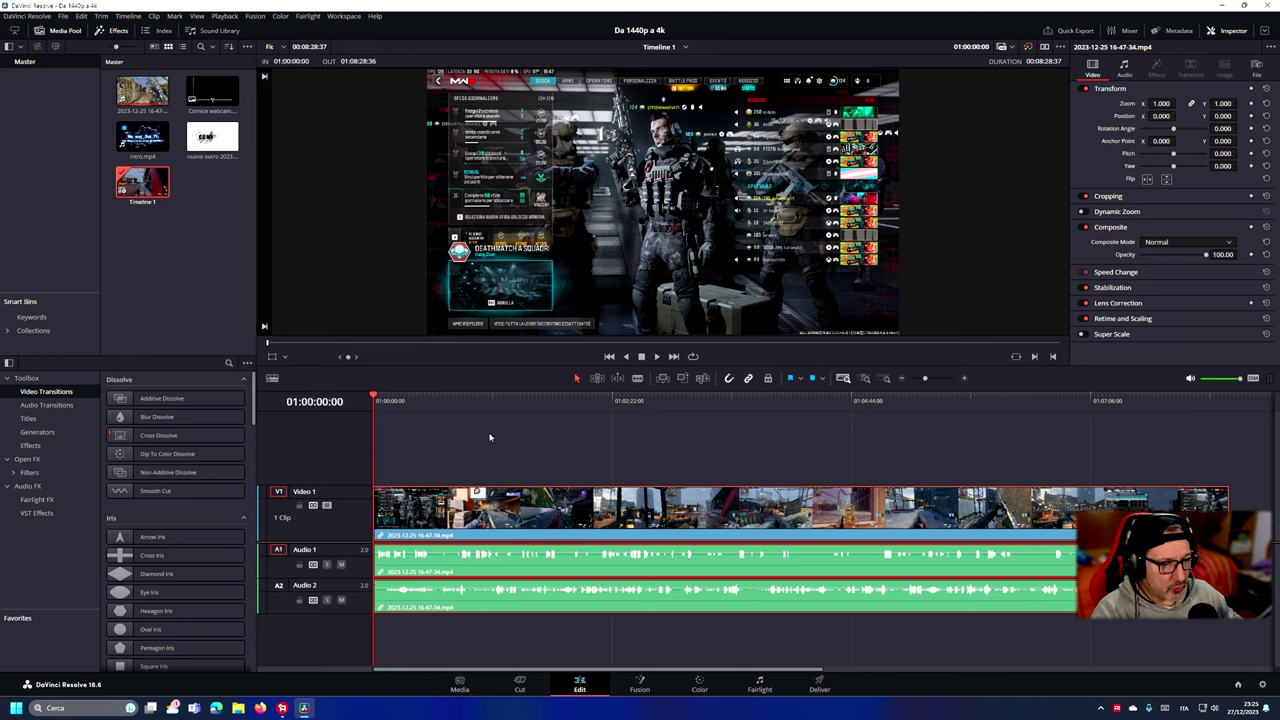
pyautogui.moveTo(477, 417); pyautogui.dragTo(645, 690)
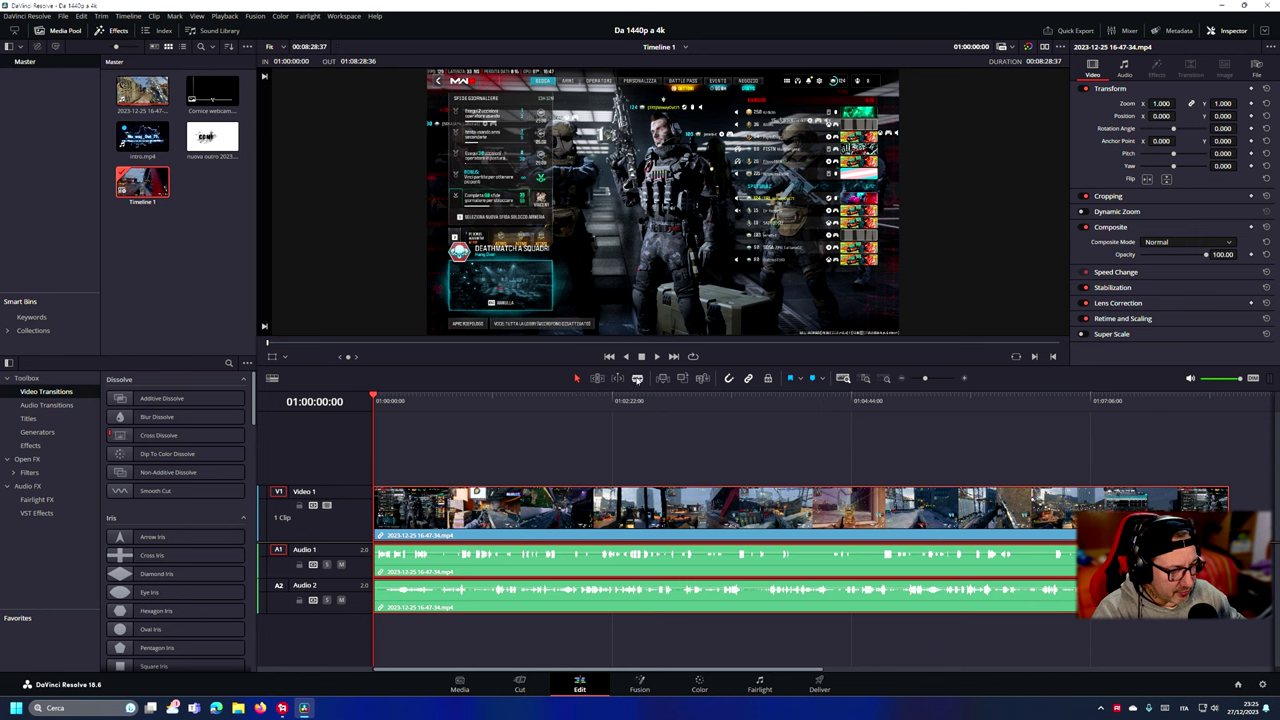
# Step: Split all tracks near 01:01:06 and at 01:01:33:50, then ripple-delete the middle piece
pyautogui.click(484, 397)
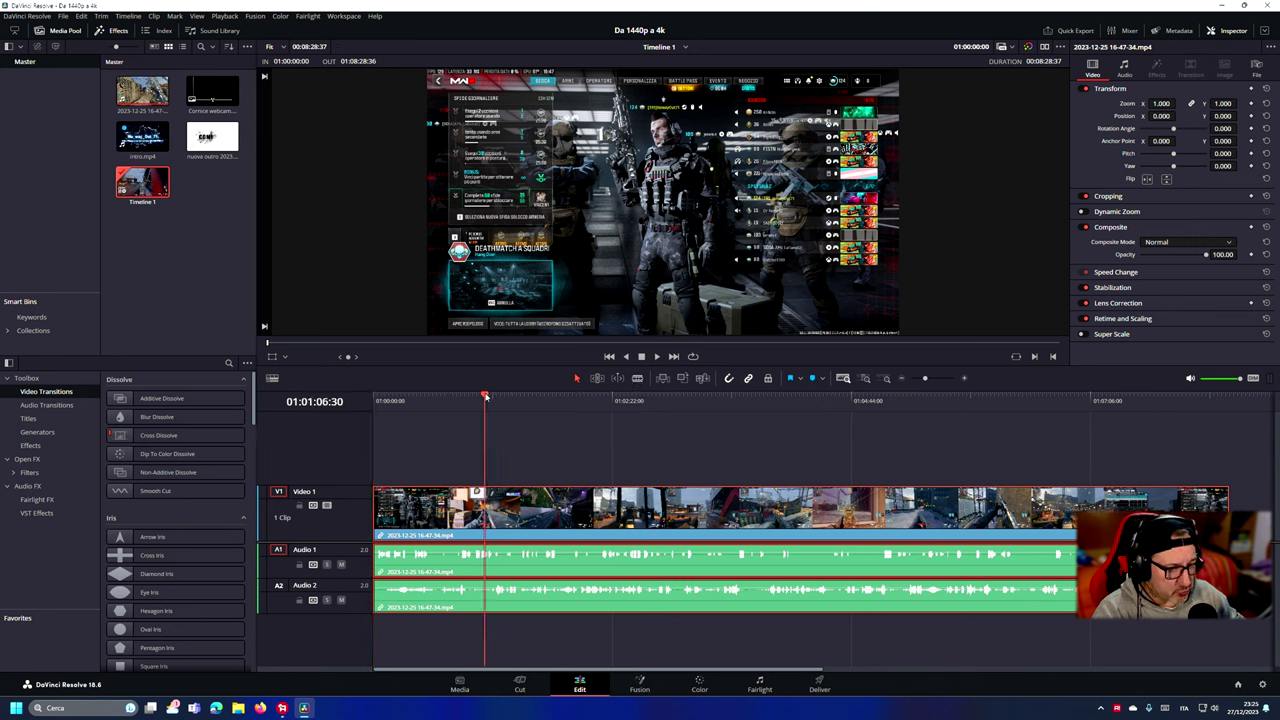
pyautogui.moveTo(486, 397); pyautogui.dragTo(491, 396)
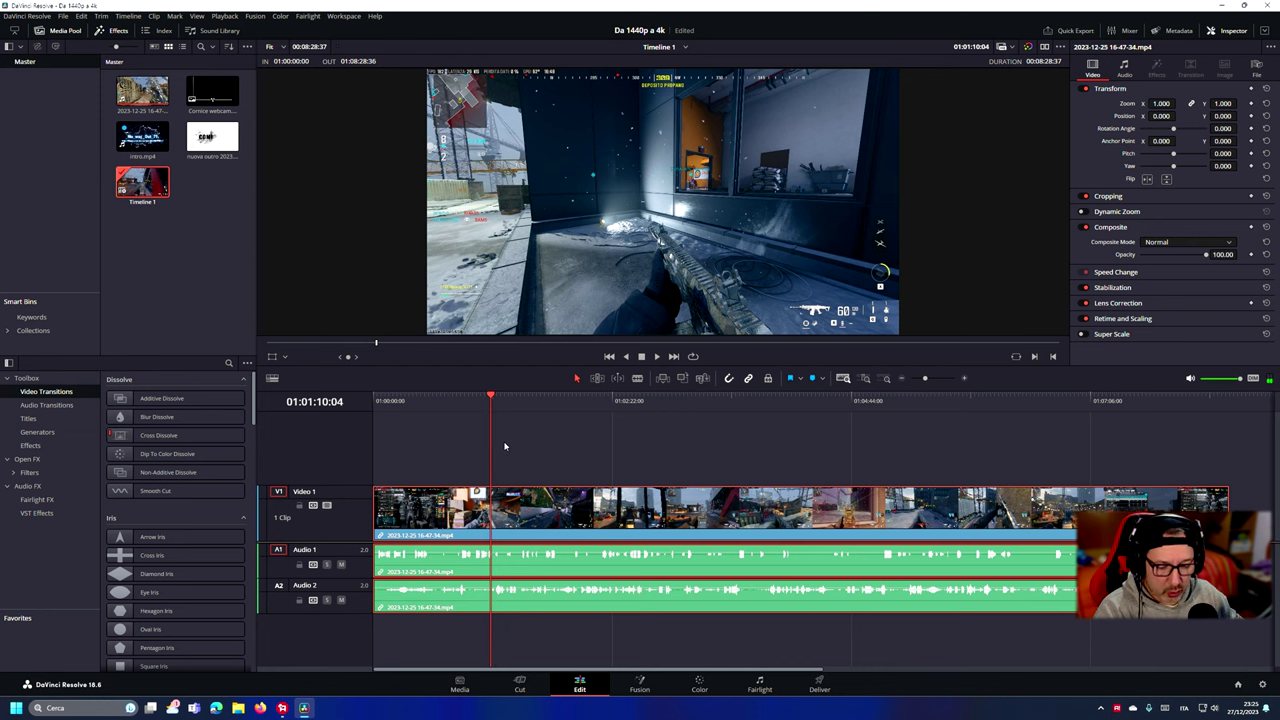
pyautogui.hotkey('ctrl', 'b')
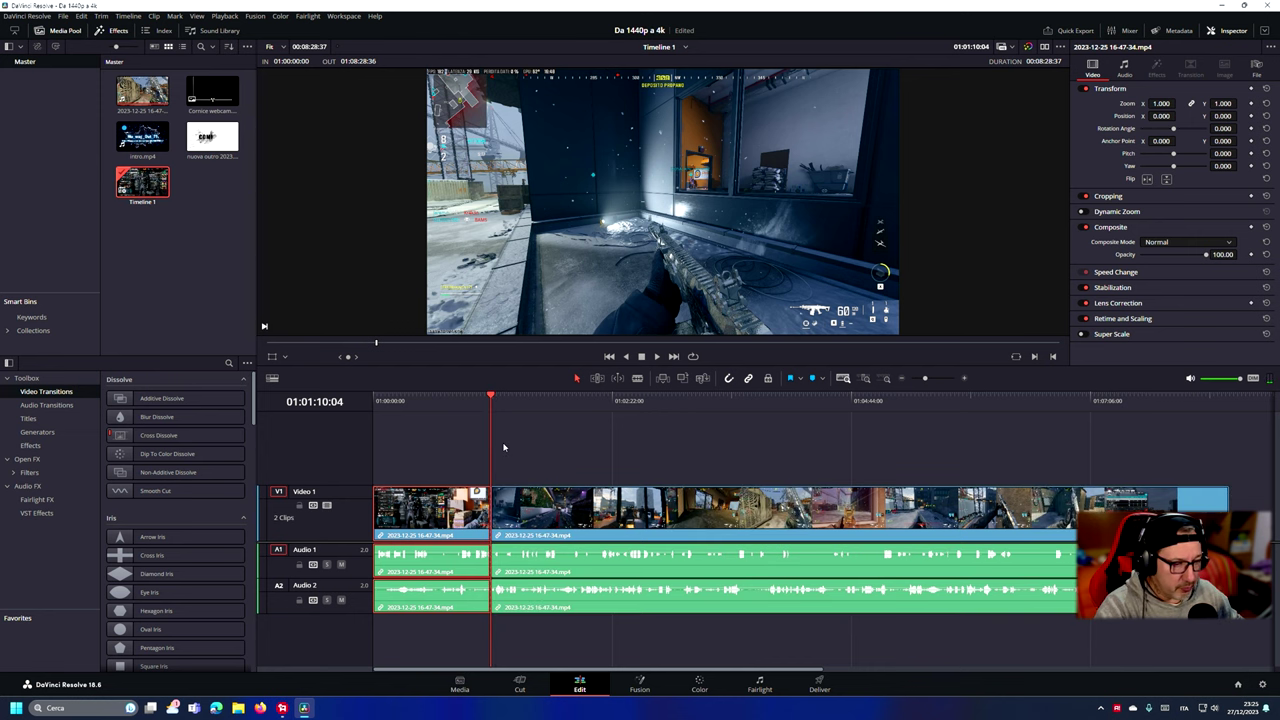
pyautogui.click(529, 407)
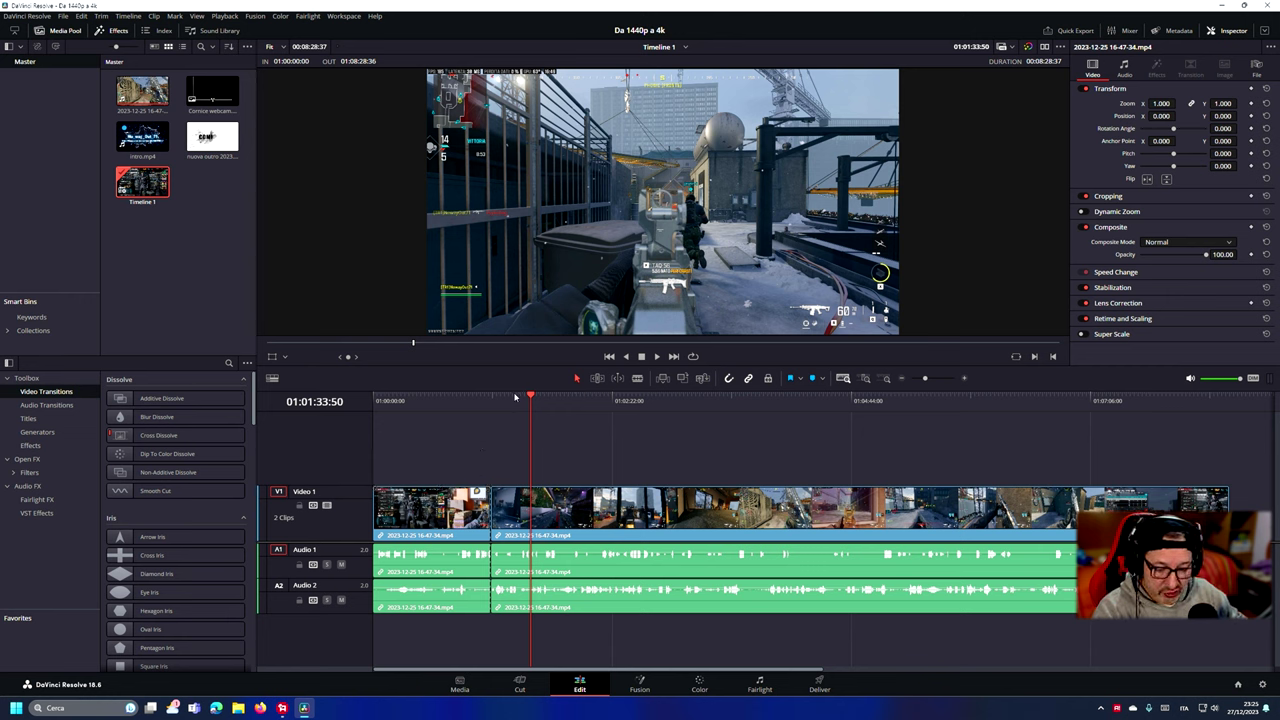
pyautogui.hotkey('ctrl', 'b')
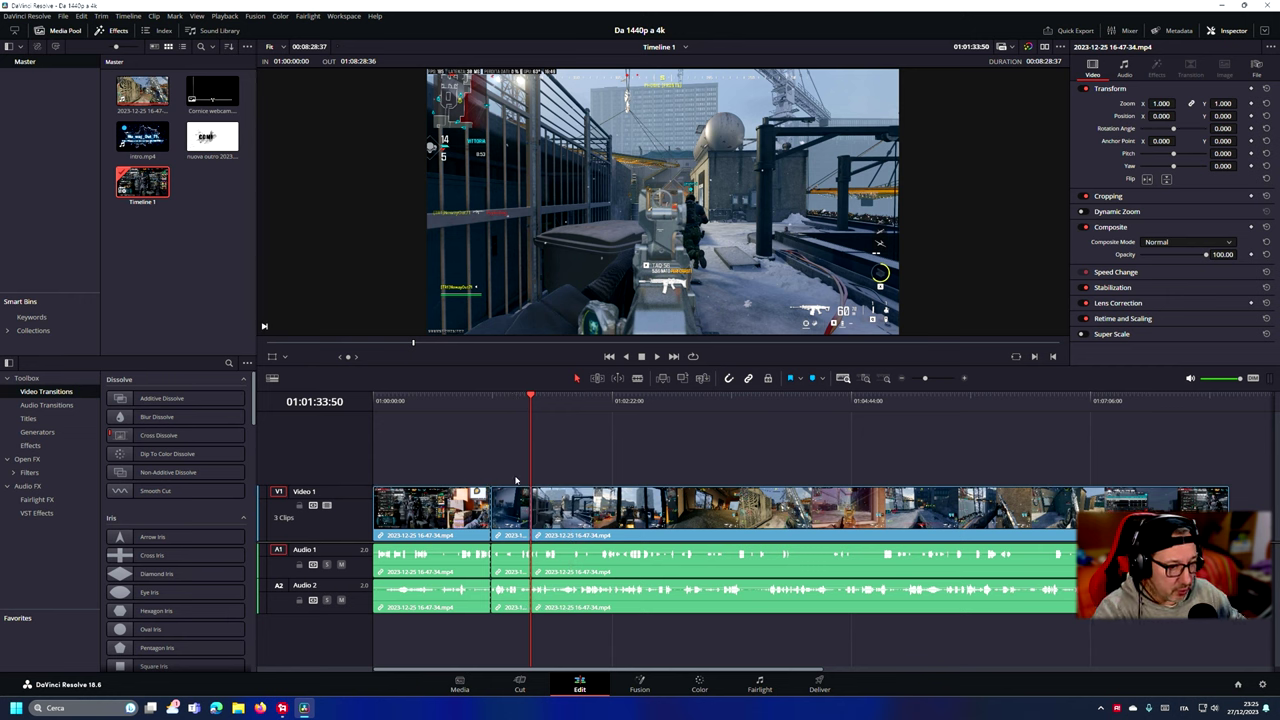
pyautogui.click(513, 515)
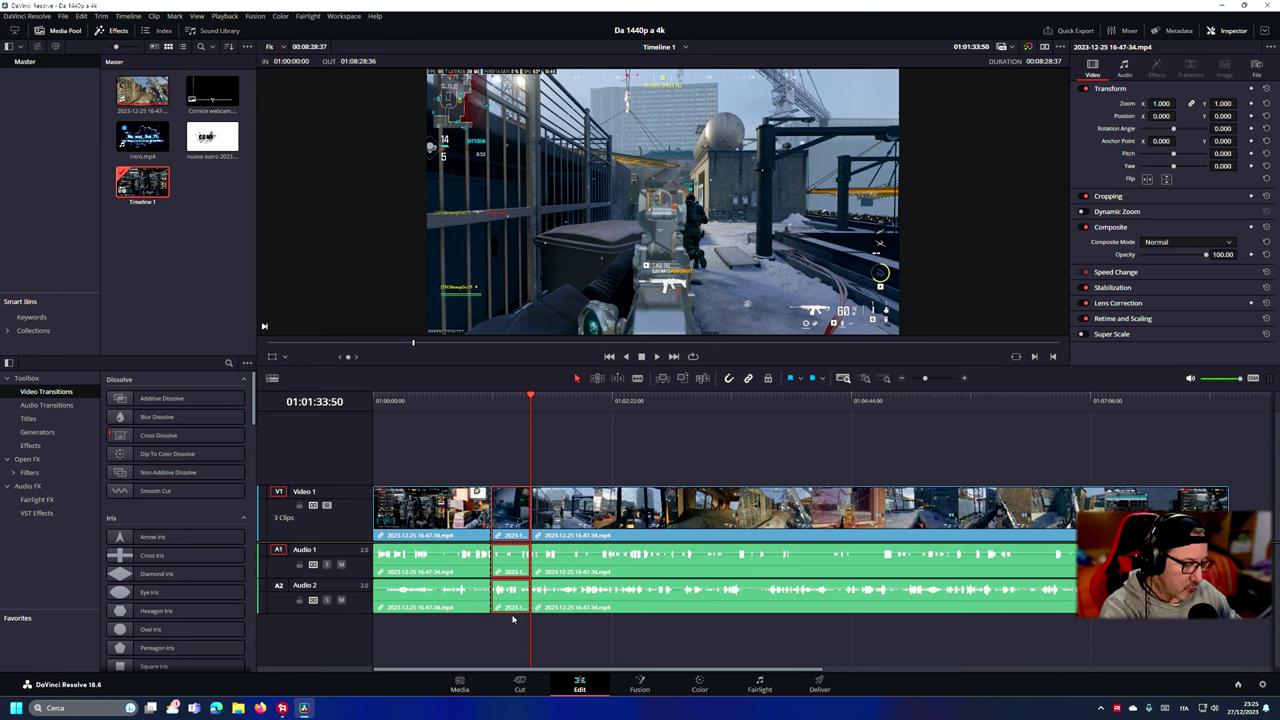
pyautogui.press('Delete')
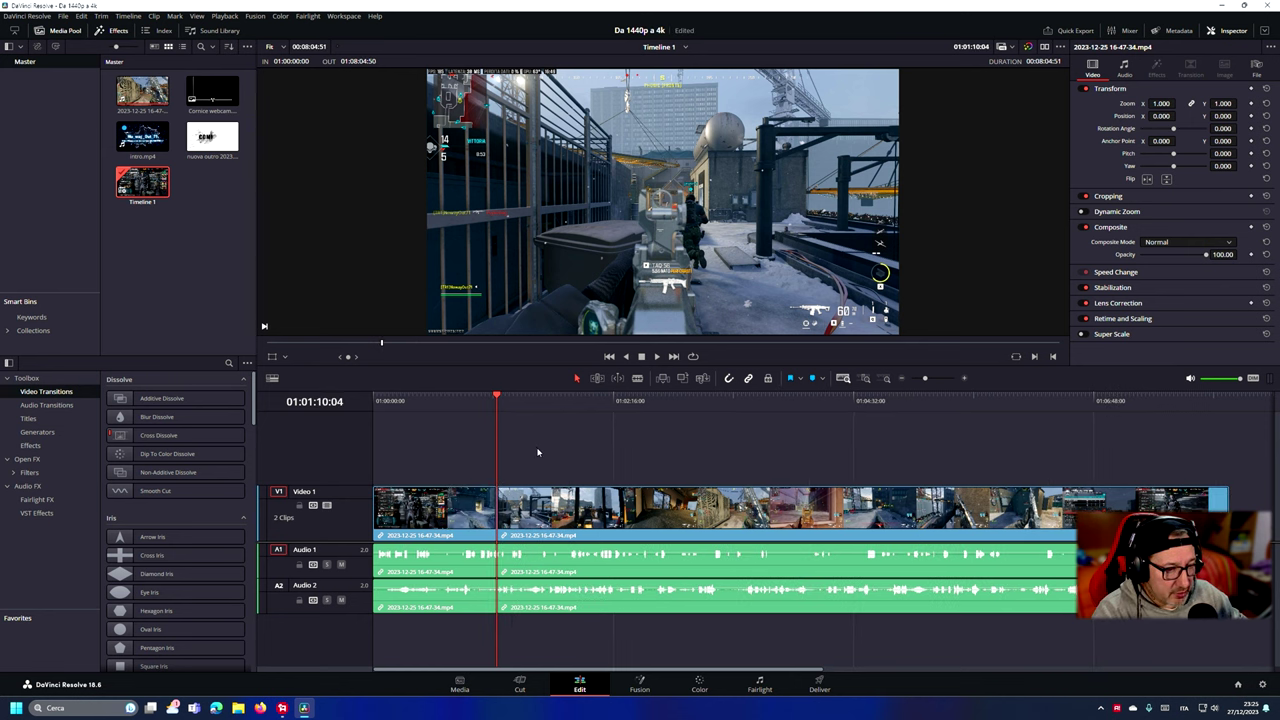
pyautogui.click(531, 399)
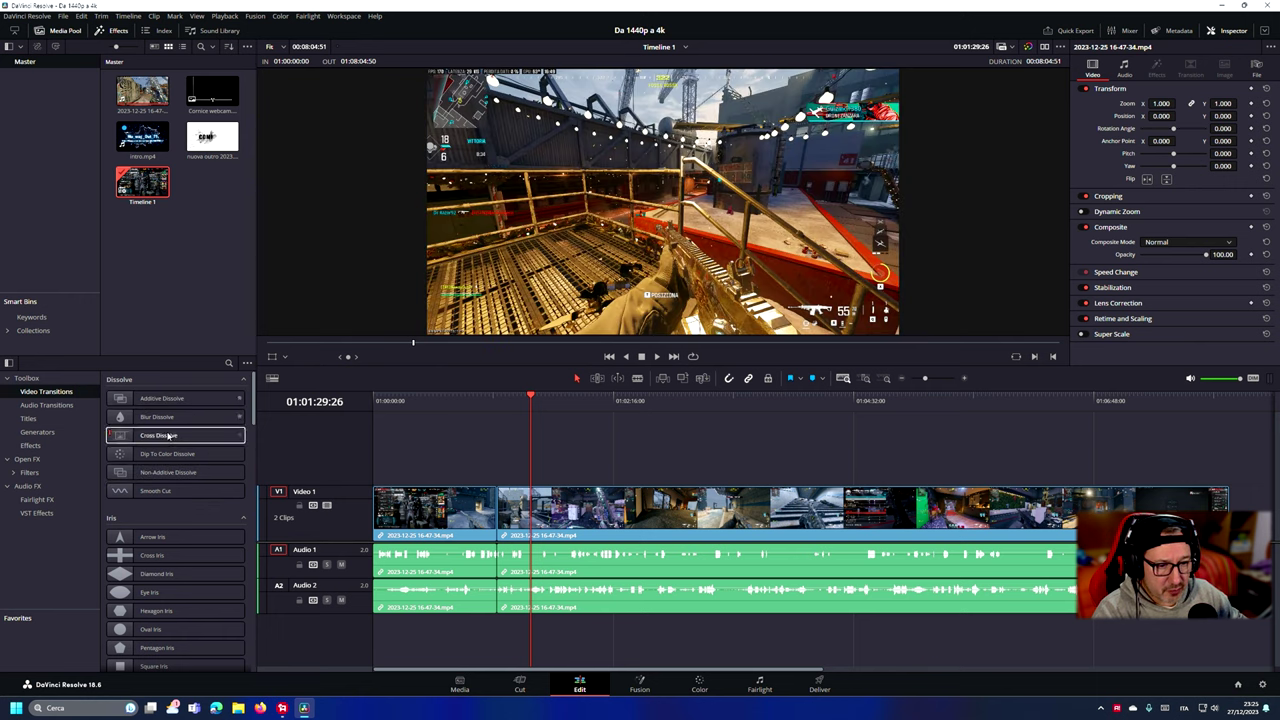
pyautogui.scroll(-5, 170, 436)
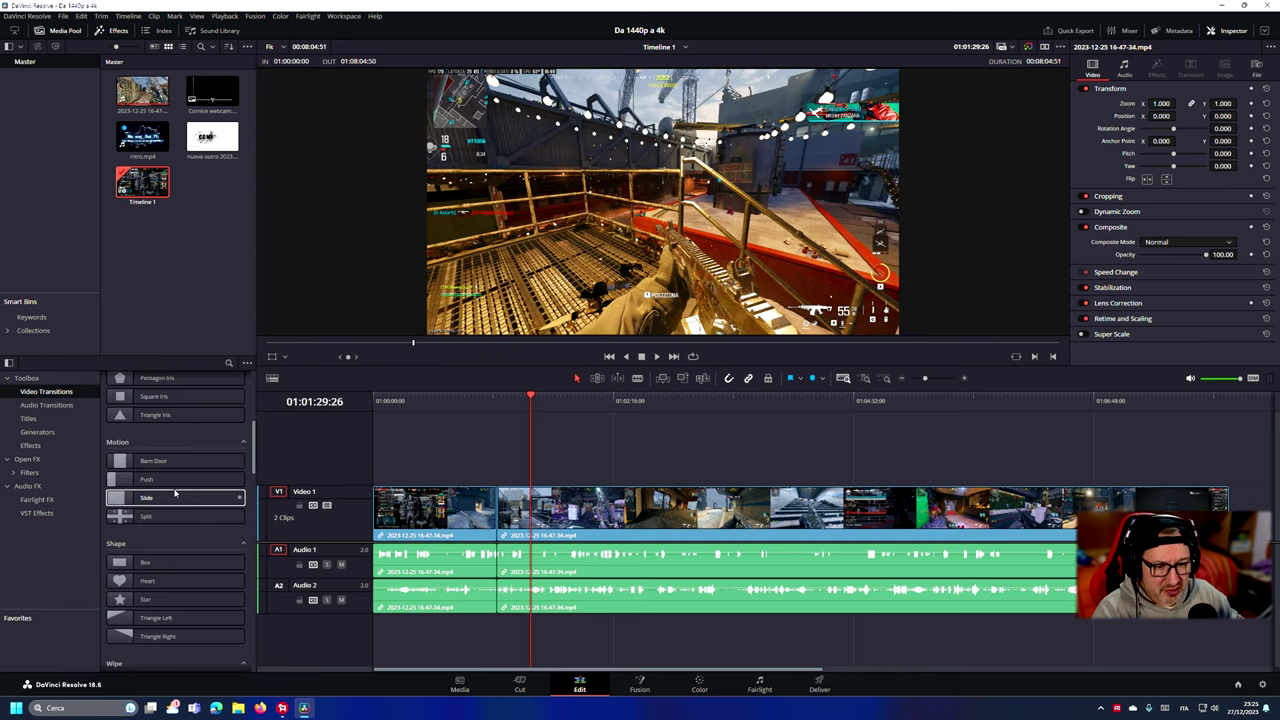
pyautogui.scroll(-5, 168, 495)
pyautogui.scroll(-5, 166, 503)
pyautogui.scroll(-5, 170, 506)
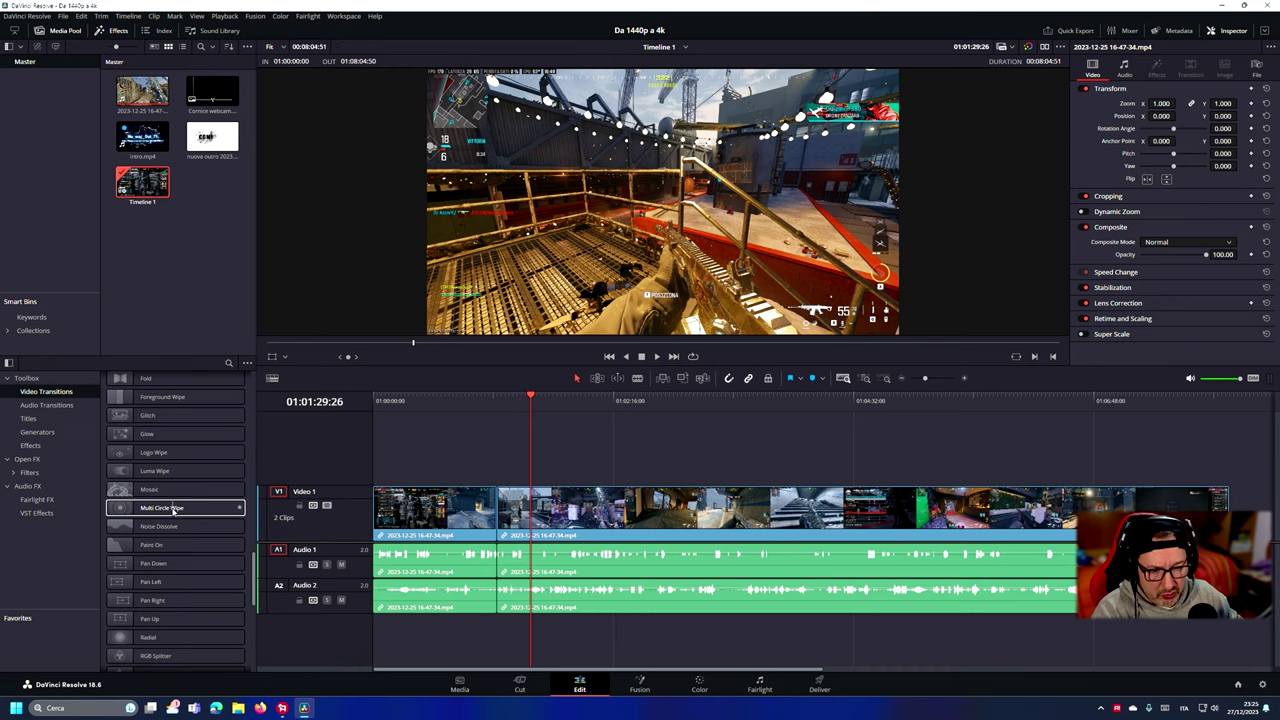
pyautogui.scroll(-5, 173, 510)
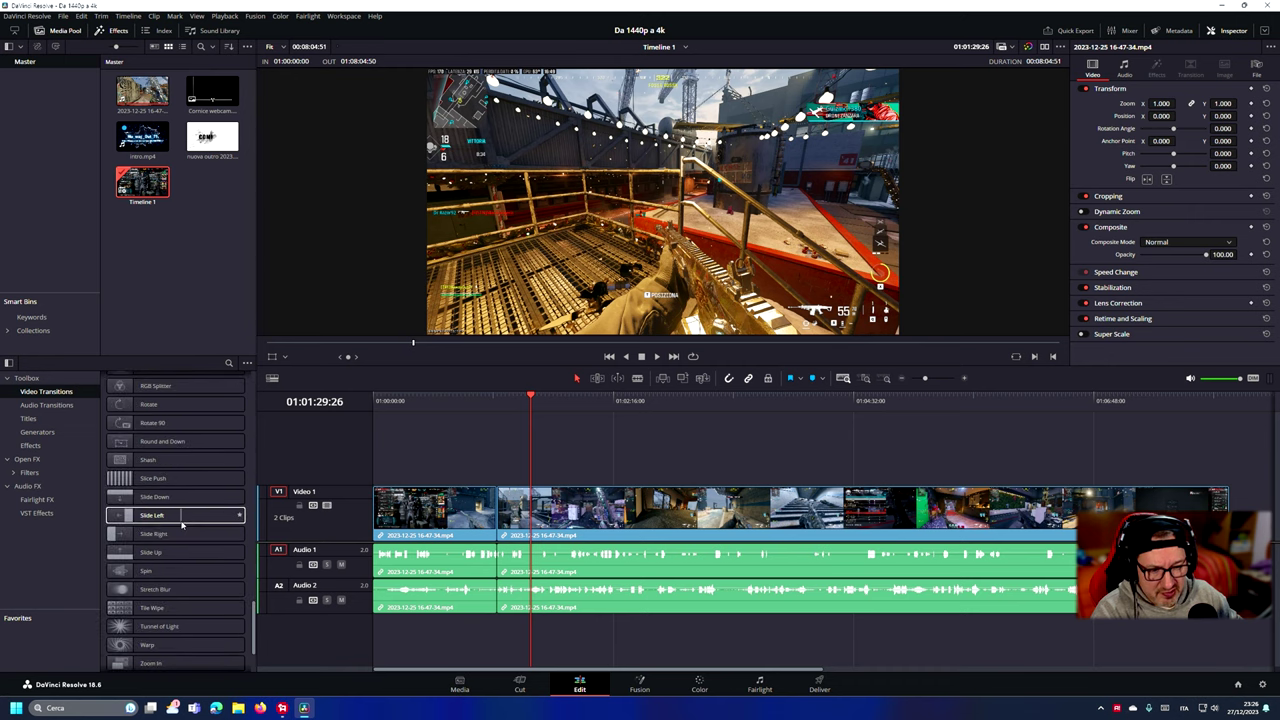
pyautogui.scroll(-5, 178, 540)
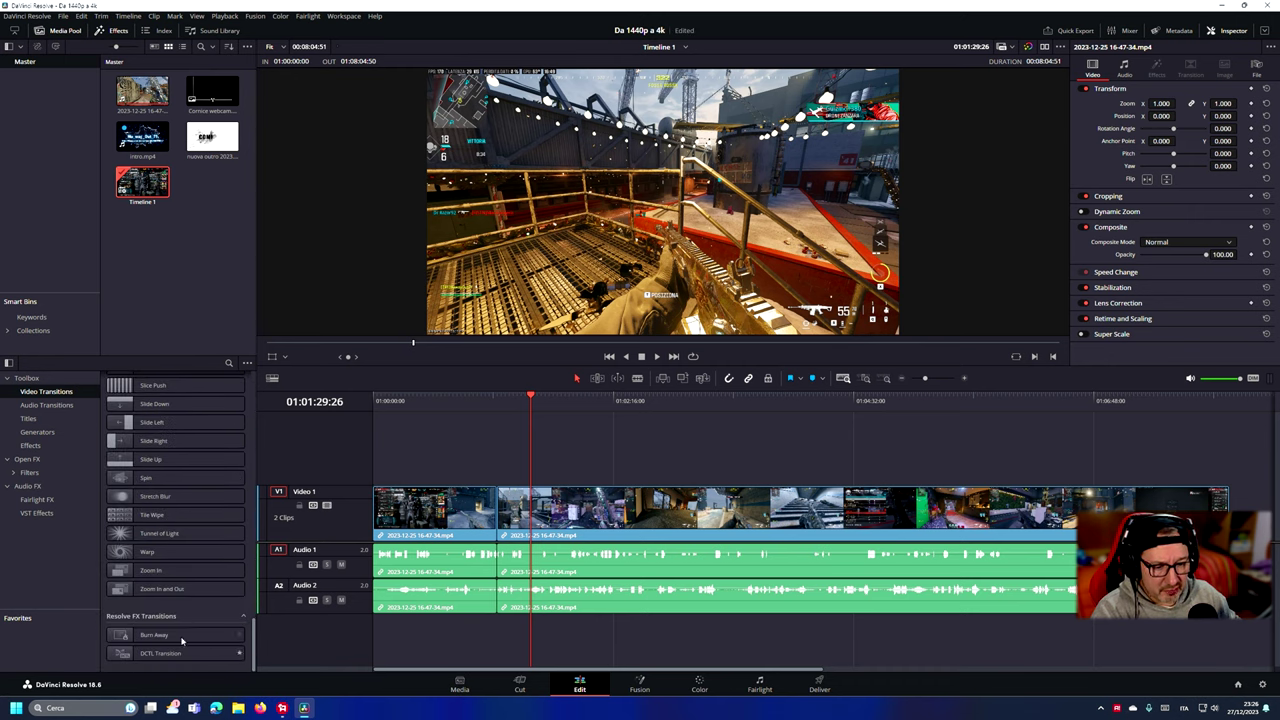
pyautogui.scroll(10, 192, 440)
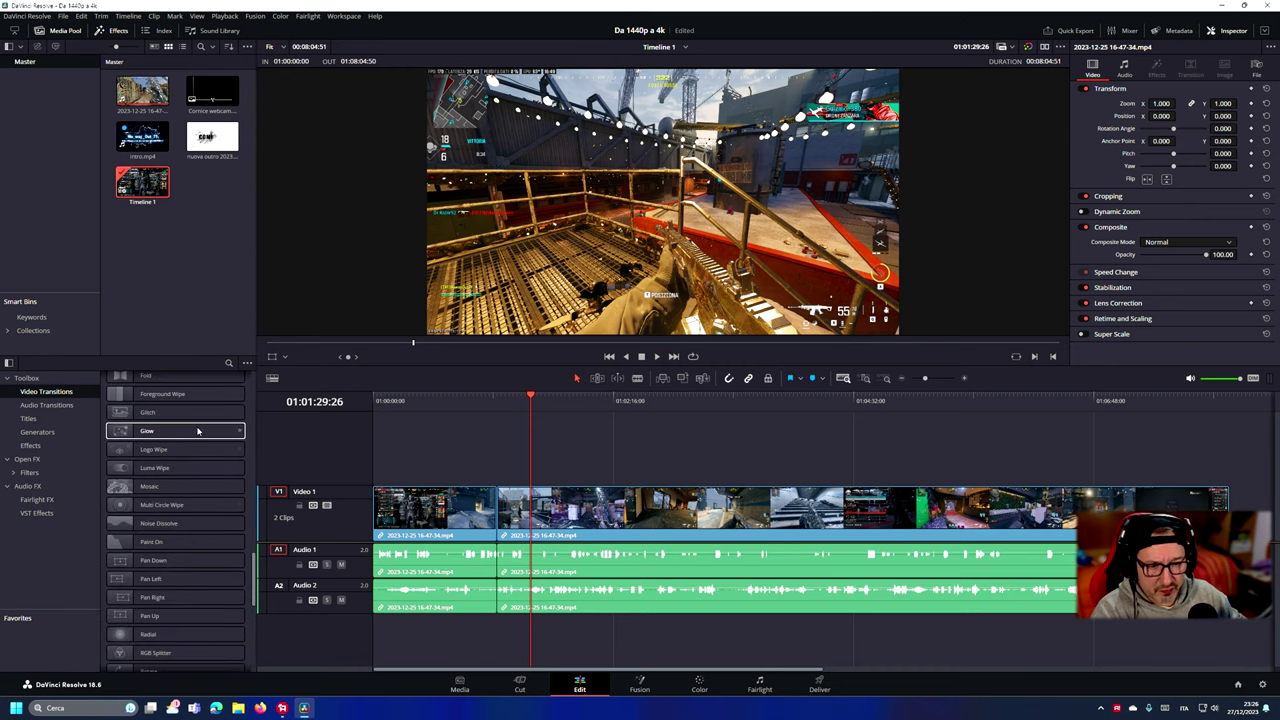
pyautogui.scroll(5, 194, 443)
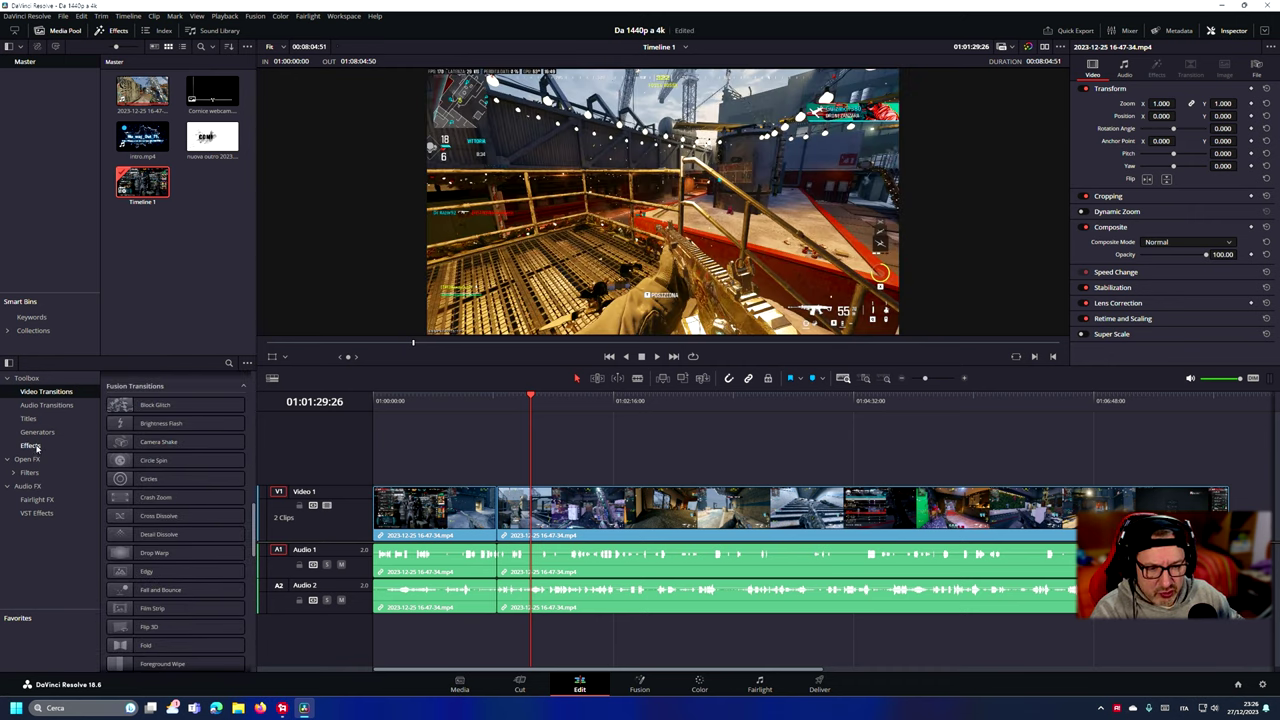
pyautogui.click(30, 446)
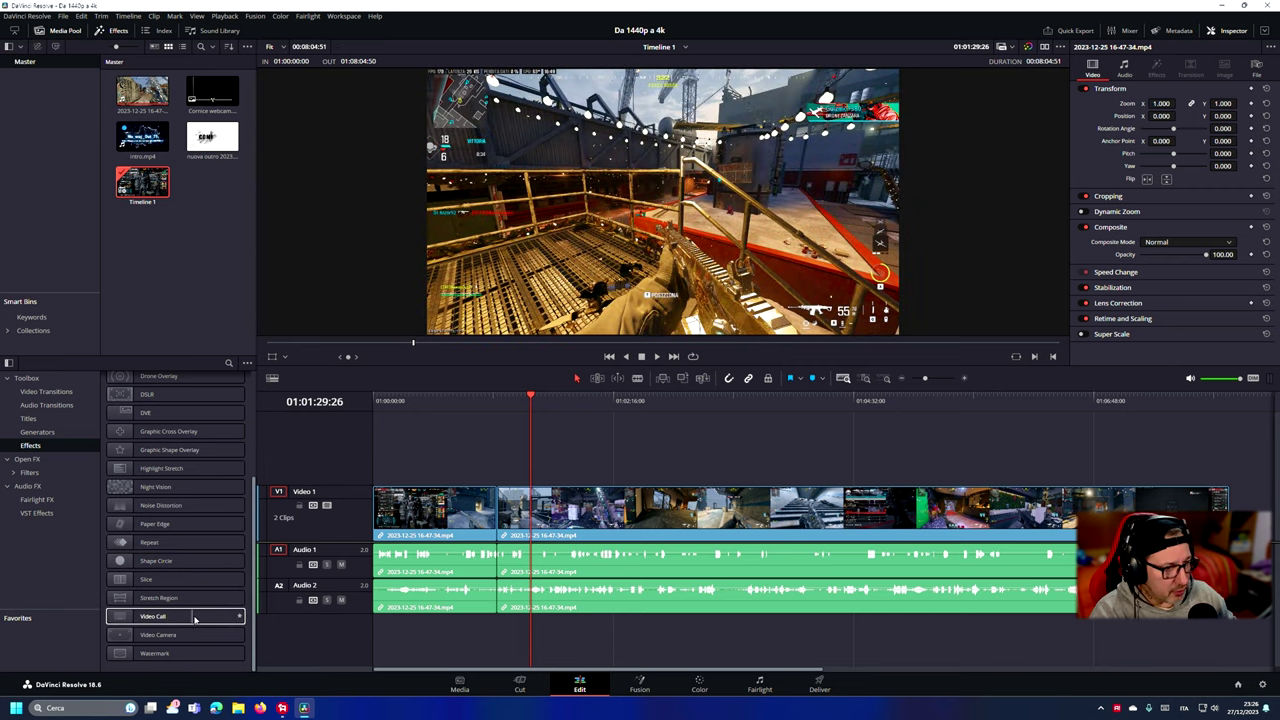
pyautogui.moveTo(191, 615); pyautogui.dragTo(435, 519)
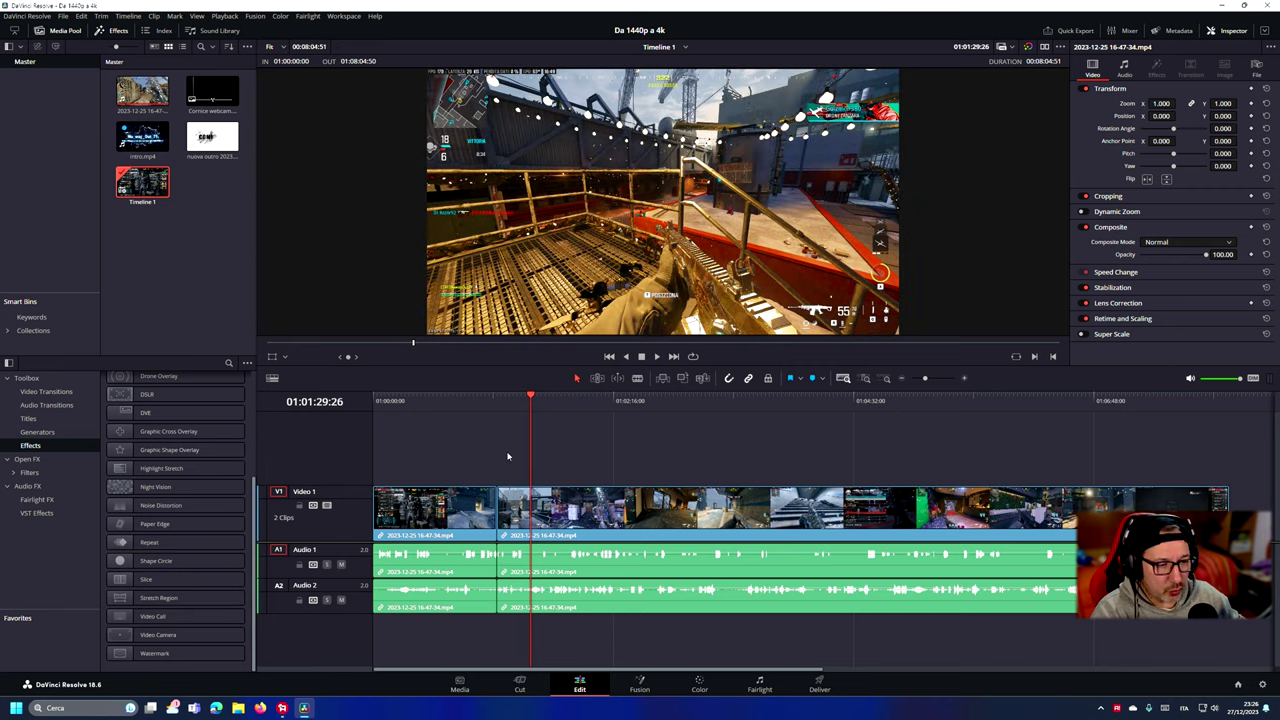
pyautogui.click(45, 391)
pyautogui.scroll(3, 175, 470)
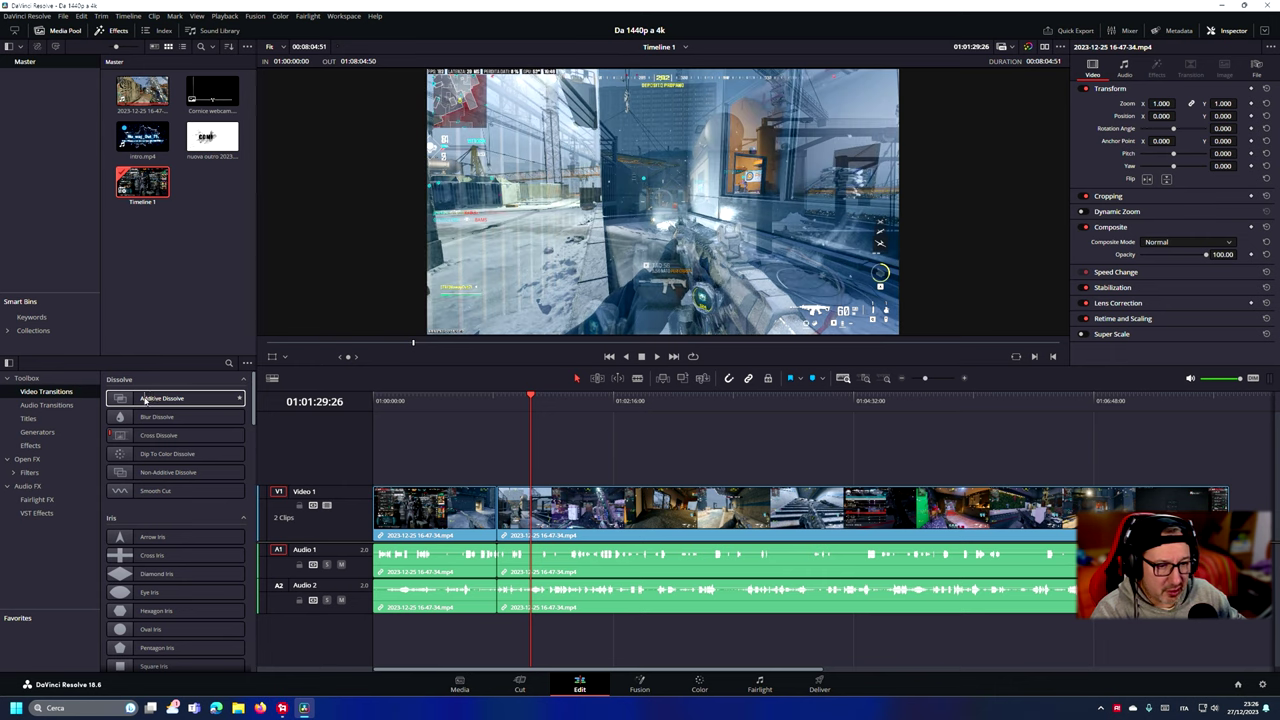
# Step: Add an Additive Dissolve at the cut, preview it, and raise the later Audio 1 clip about 5 dB
pyautogui.click(143, 399)
pyautogui.moveTo(143, 399); pyautogui.dragTo(499, 510)
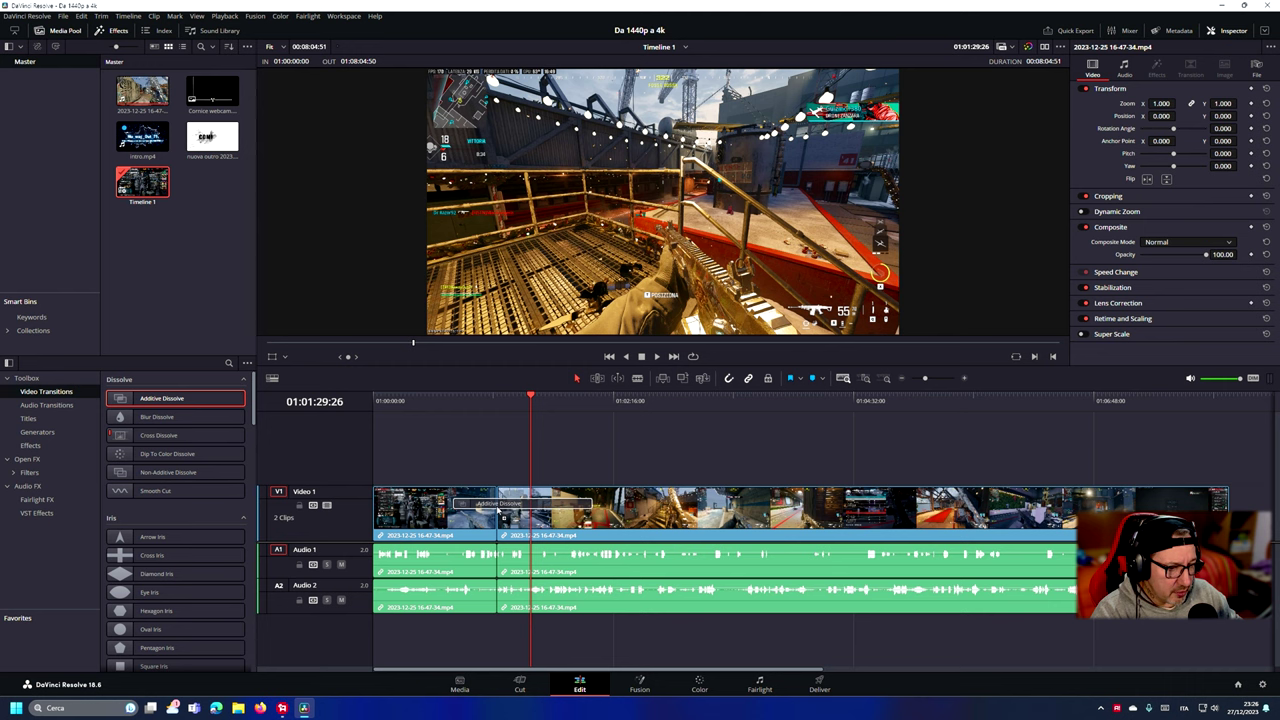
pyautogui.click(515, 398)
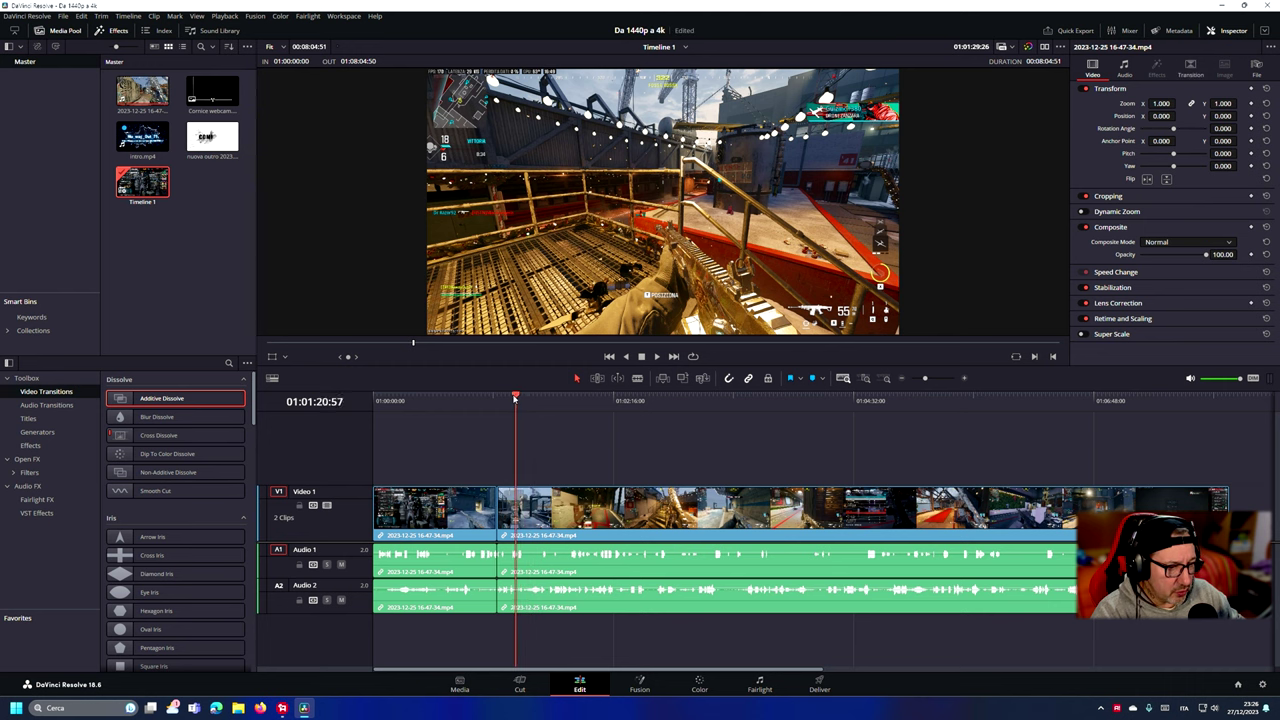
pyautogui.moveTo(515, 398); pyautogui.dragTo(489, 400)
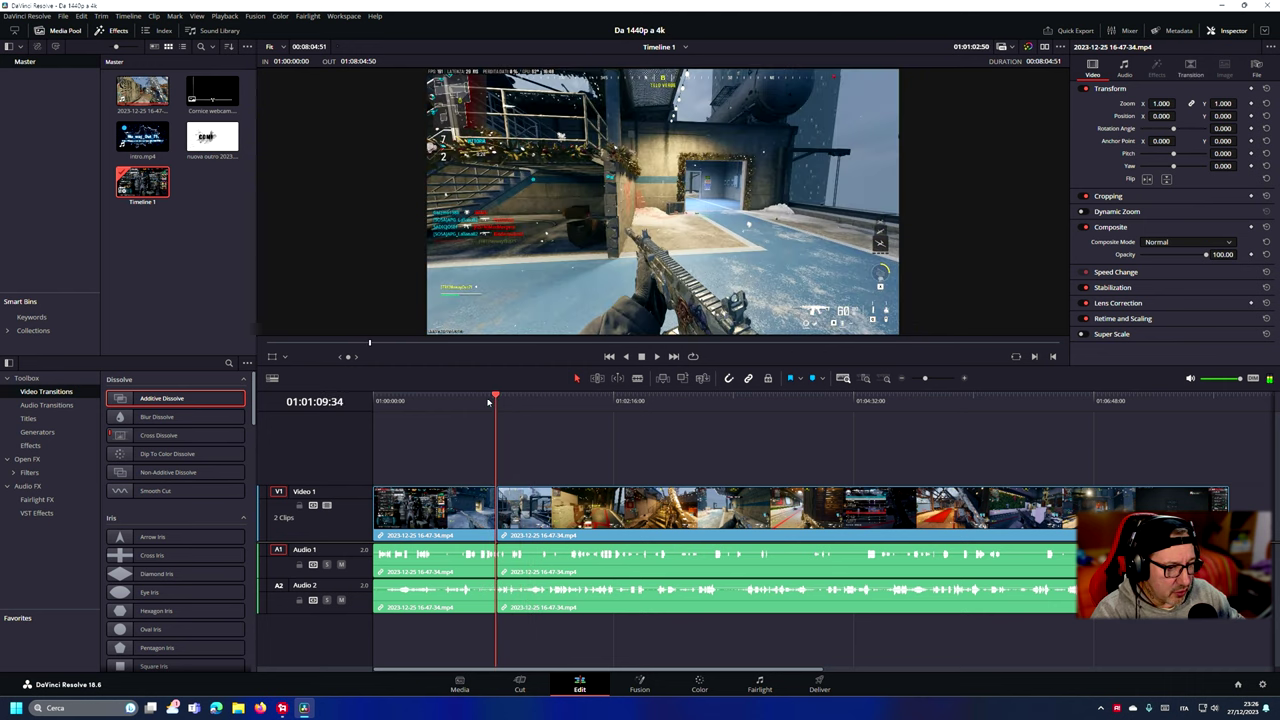
pyautogui.moveTo(489, 400); pyautogui.dragTo(495, 400)
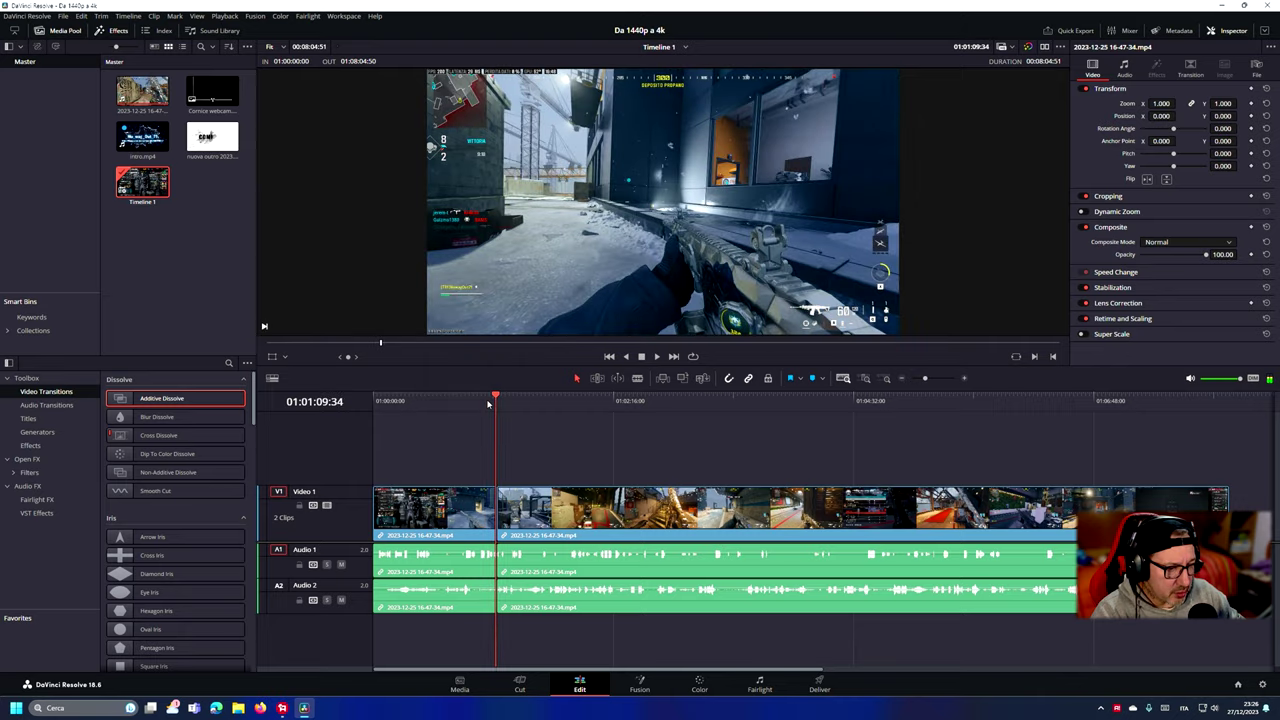
pyautogui.click(656, 357)
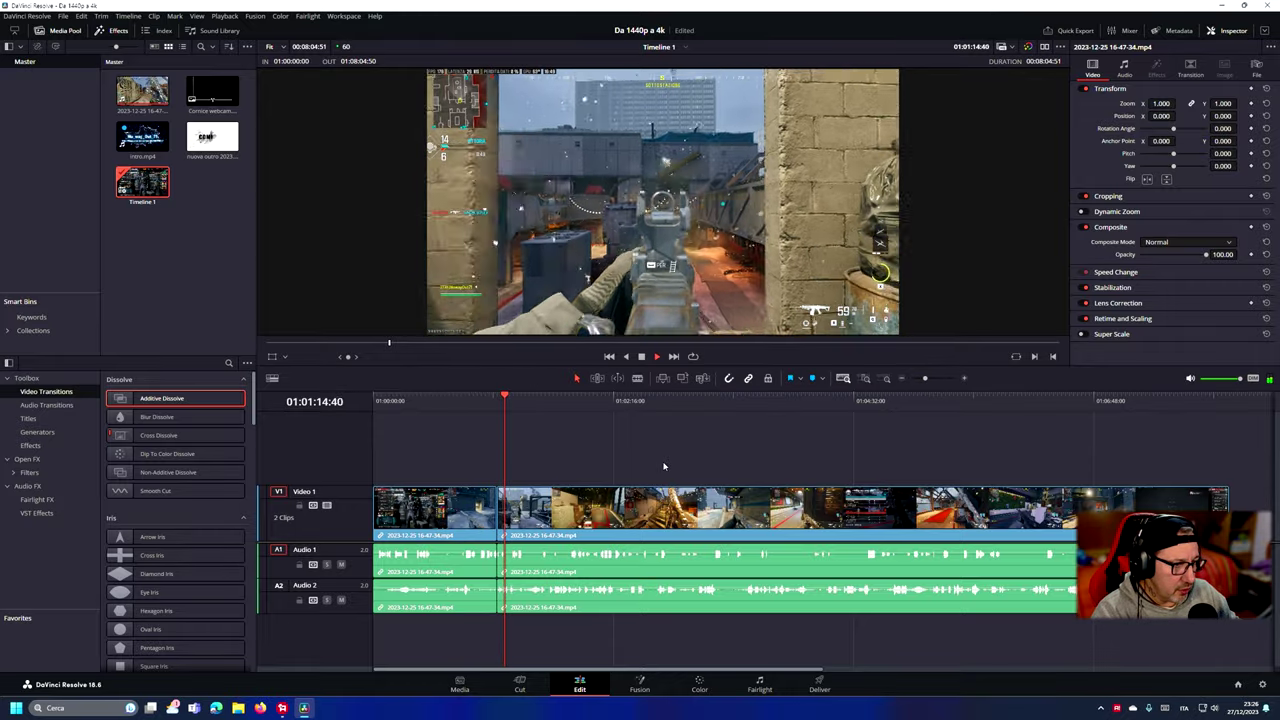
pyautogui.press('space')
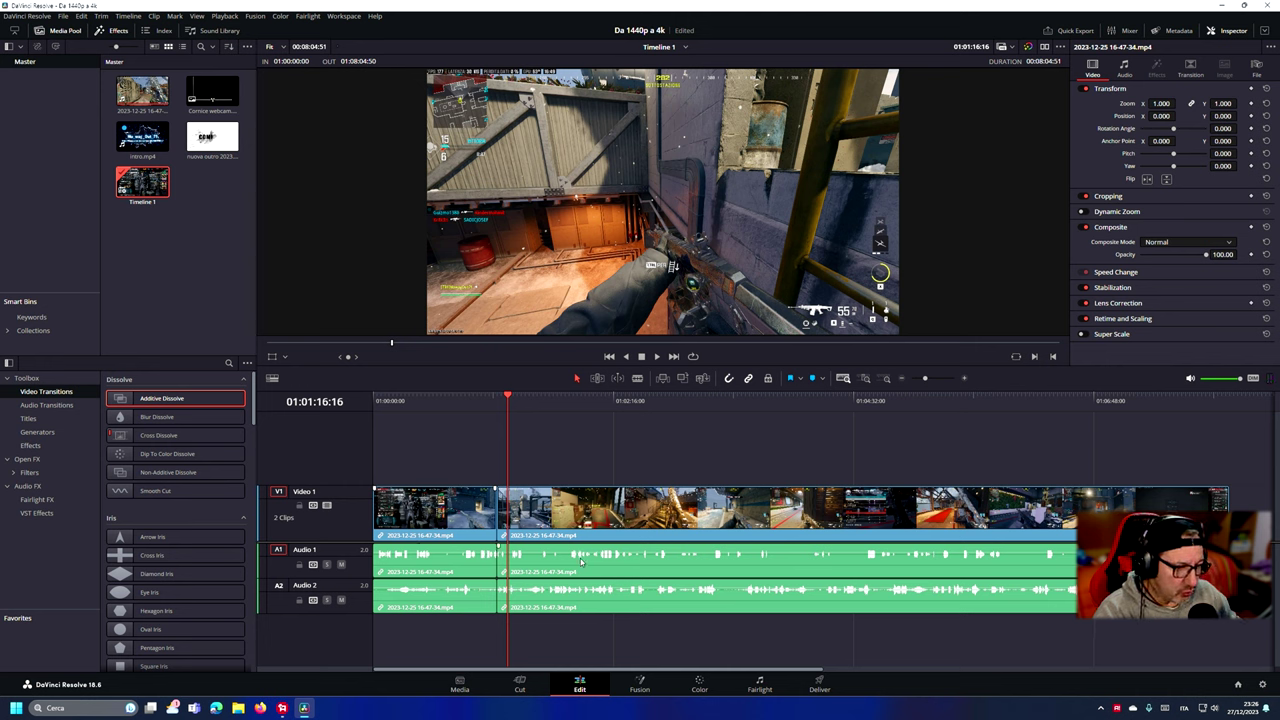
pyautogui.moveTo(593, 553); pyautogui.dragTo(596, 589)
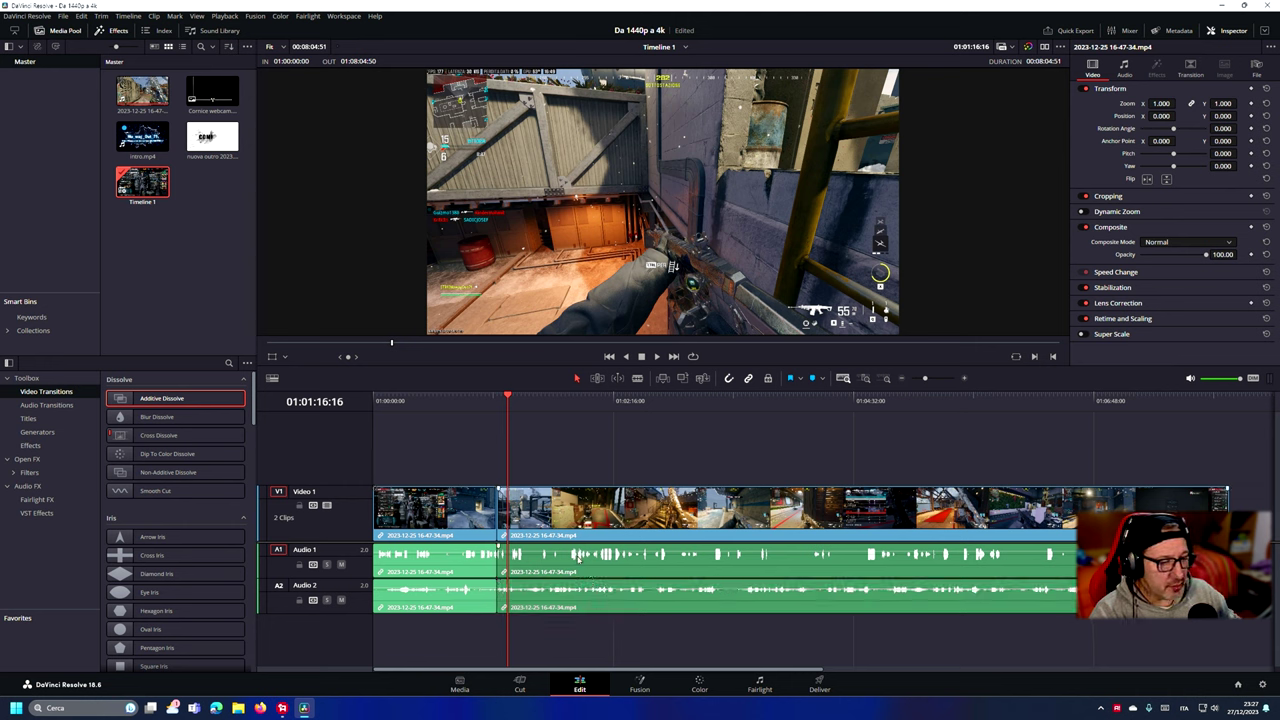
# Step: Save the project with Ctrl+S and switch to the Fairlight page with Audio 1, Audio 2 and the mixer
pyautogui.hotkey('ctrl', 's')
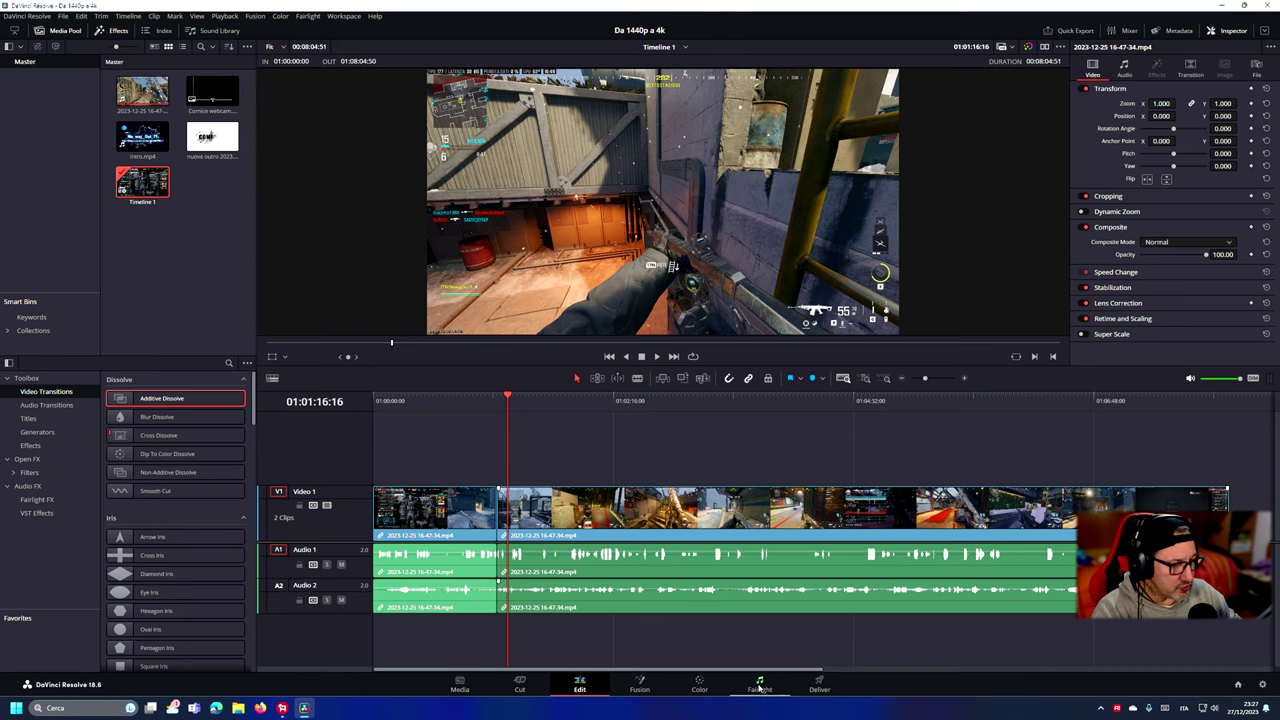
pyautogui.click(759, 688)
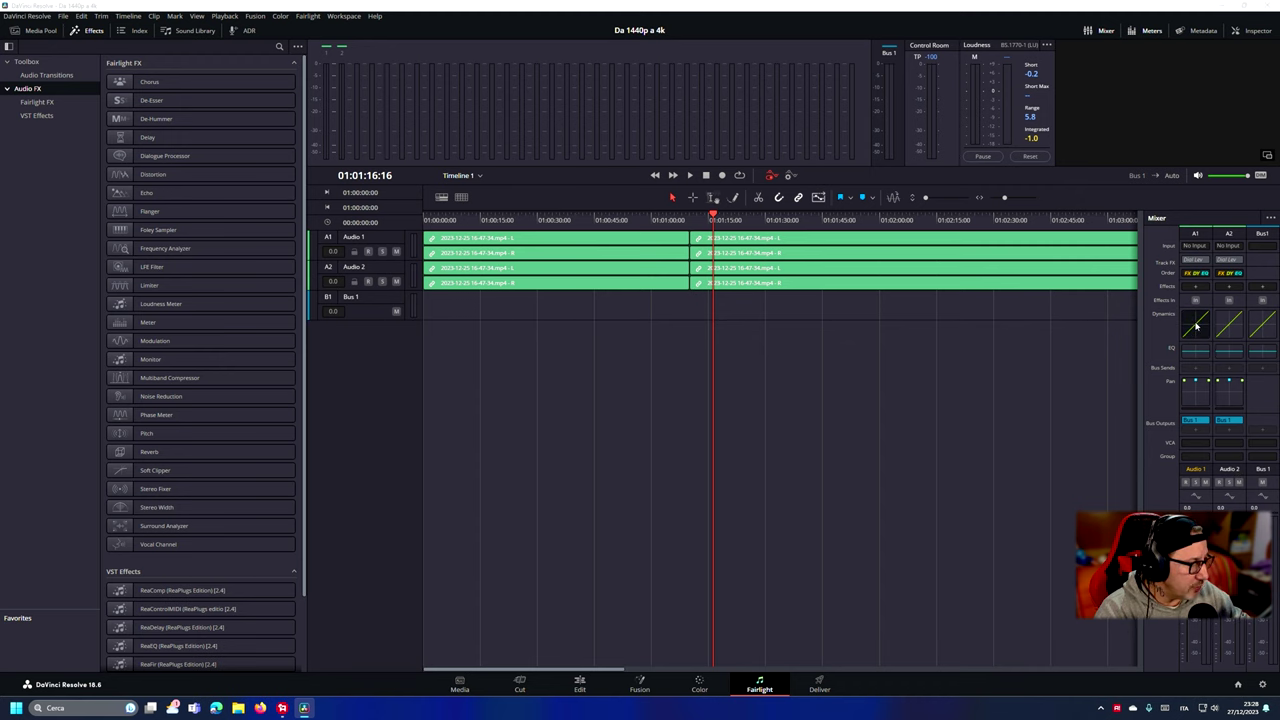
# Step: Enable Audio 1's compressor at 5:1 with 4.5 dB make-up gain and sidechain send, then save
pyautogui.doubleClick(1196, 324)
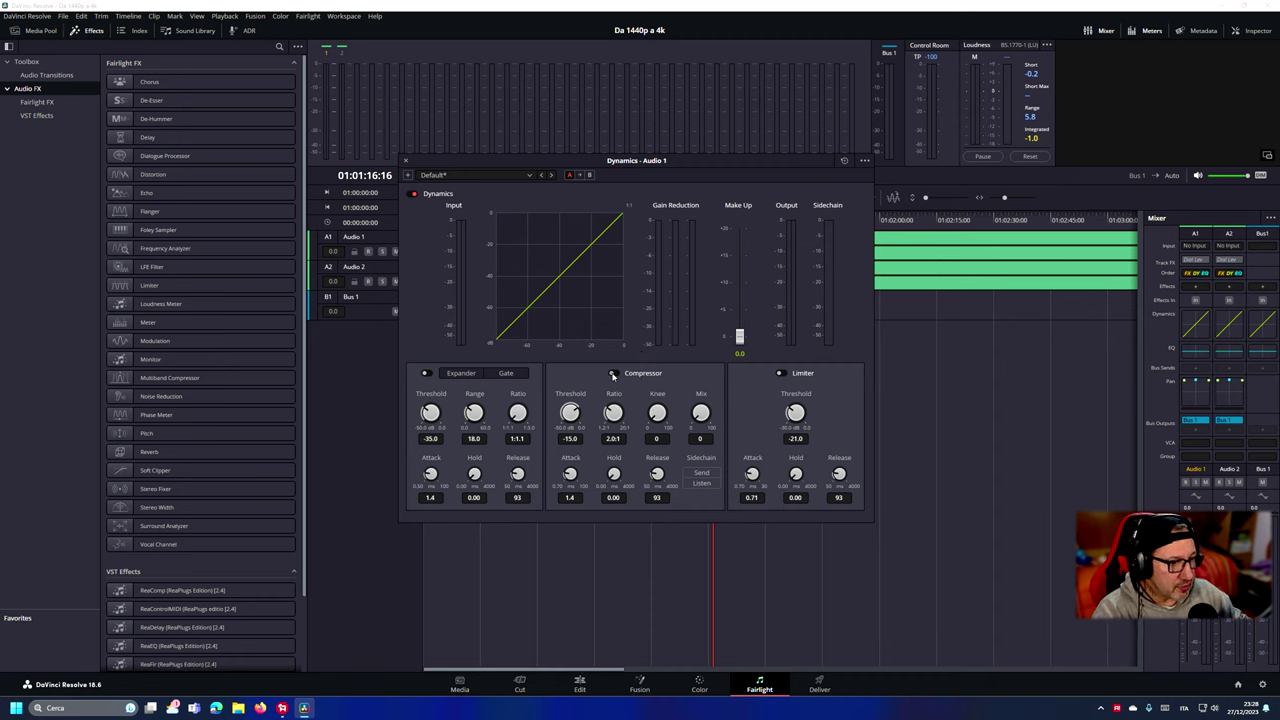
pyautogui.click(613, 374)
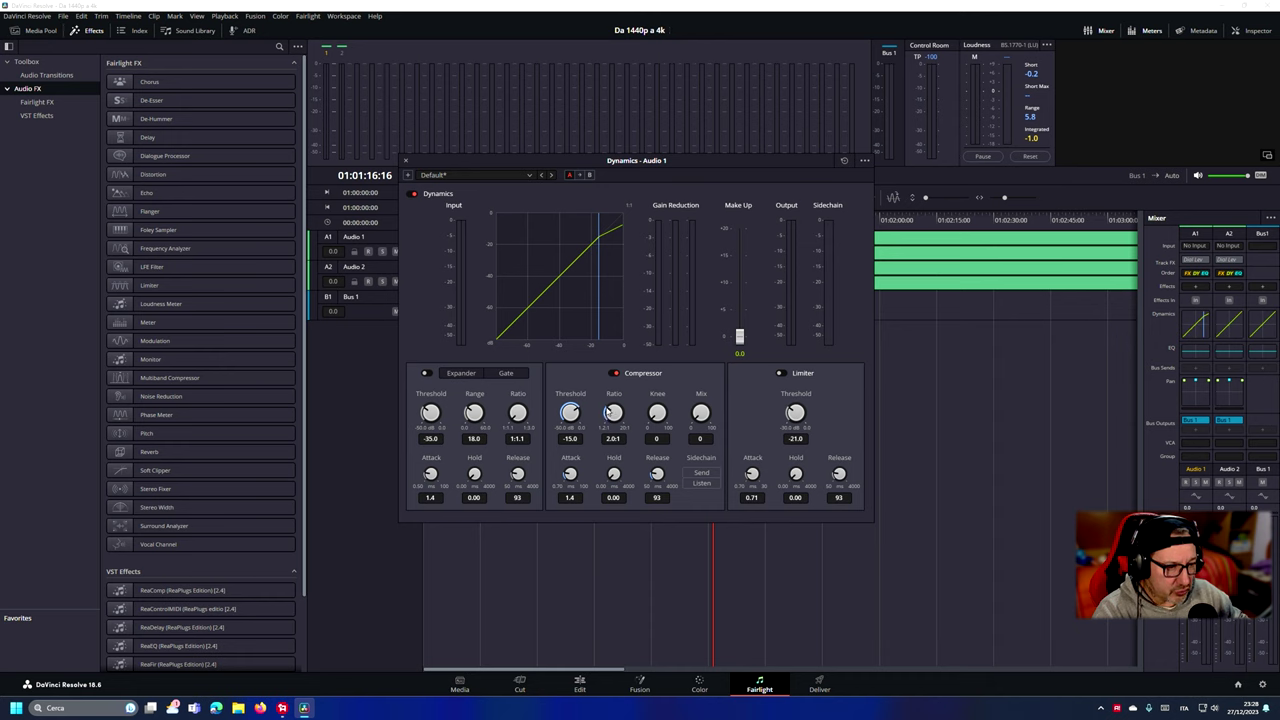
pyautogui.moveTo(608, 412); pyautogui.dragTo(626, 425)
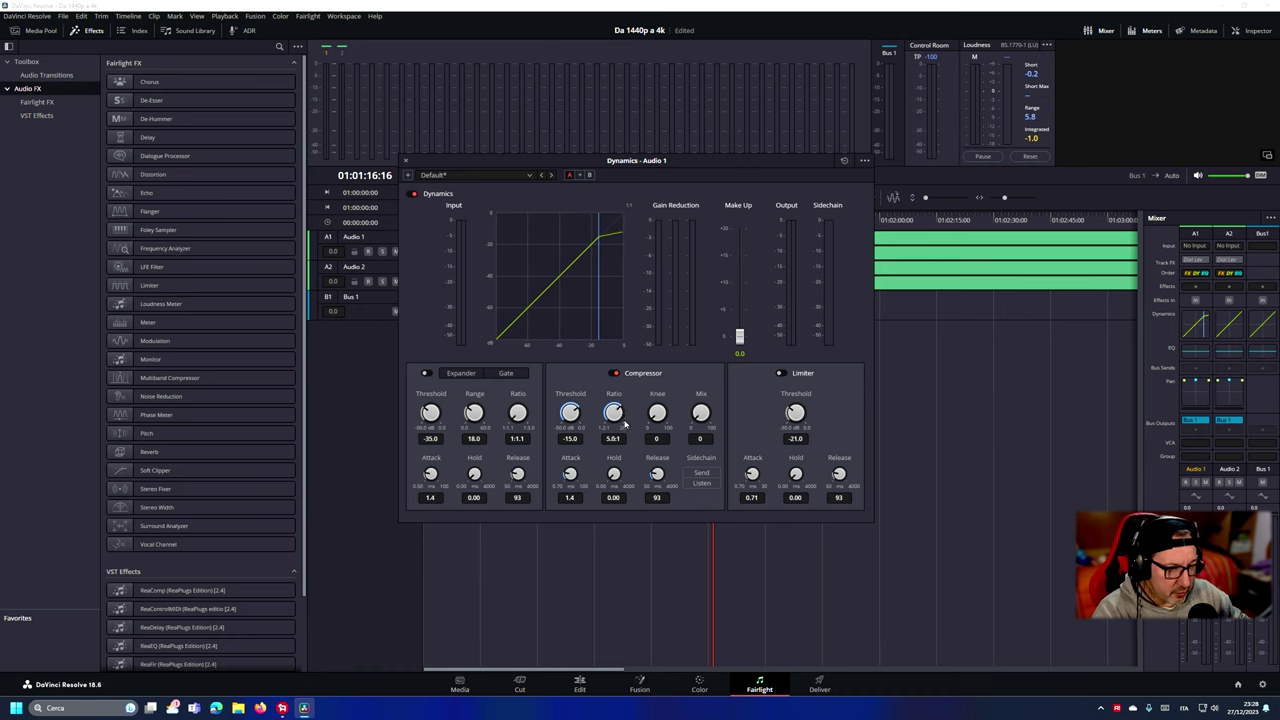
pyautogui.click(702, 473)
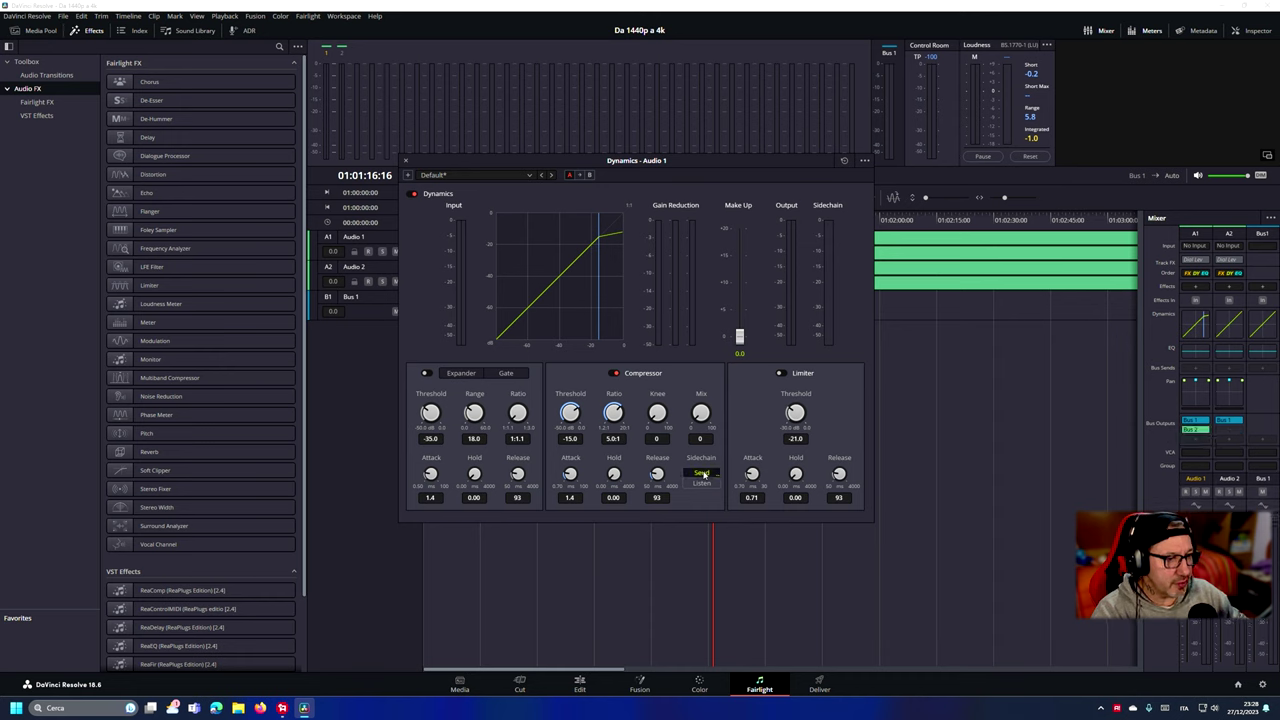
pyautogui.moveTo(739, 337); pyautogui.dragTo(740, 313)
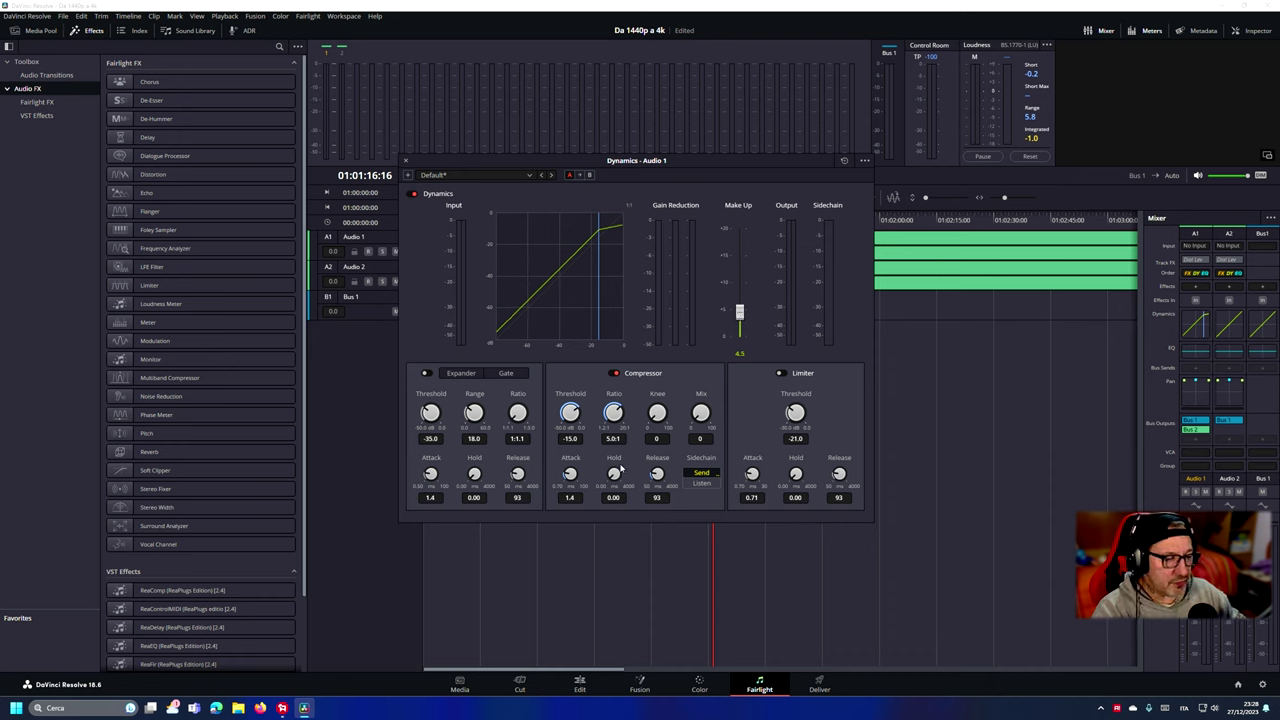
pyautogui.hotkey('ctrl', 's')
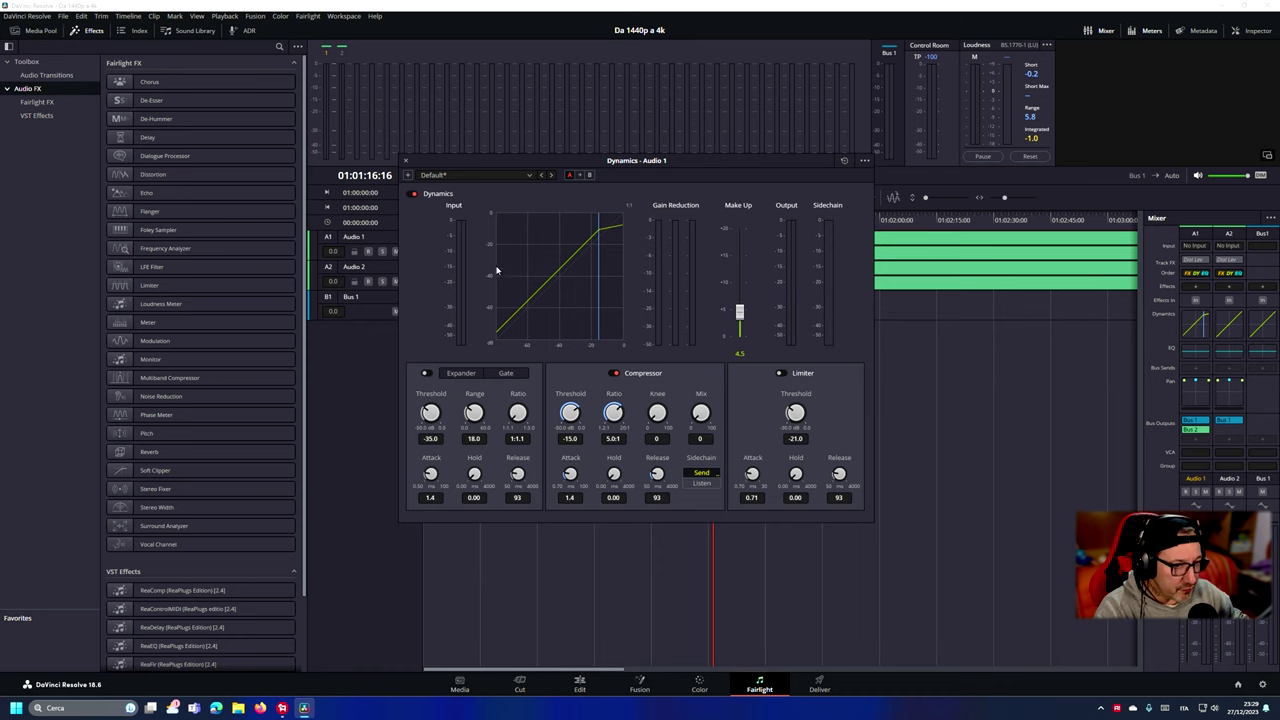
pyautogui.click(406, 162)
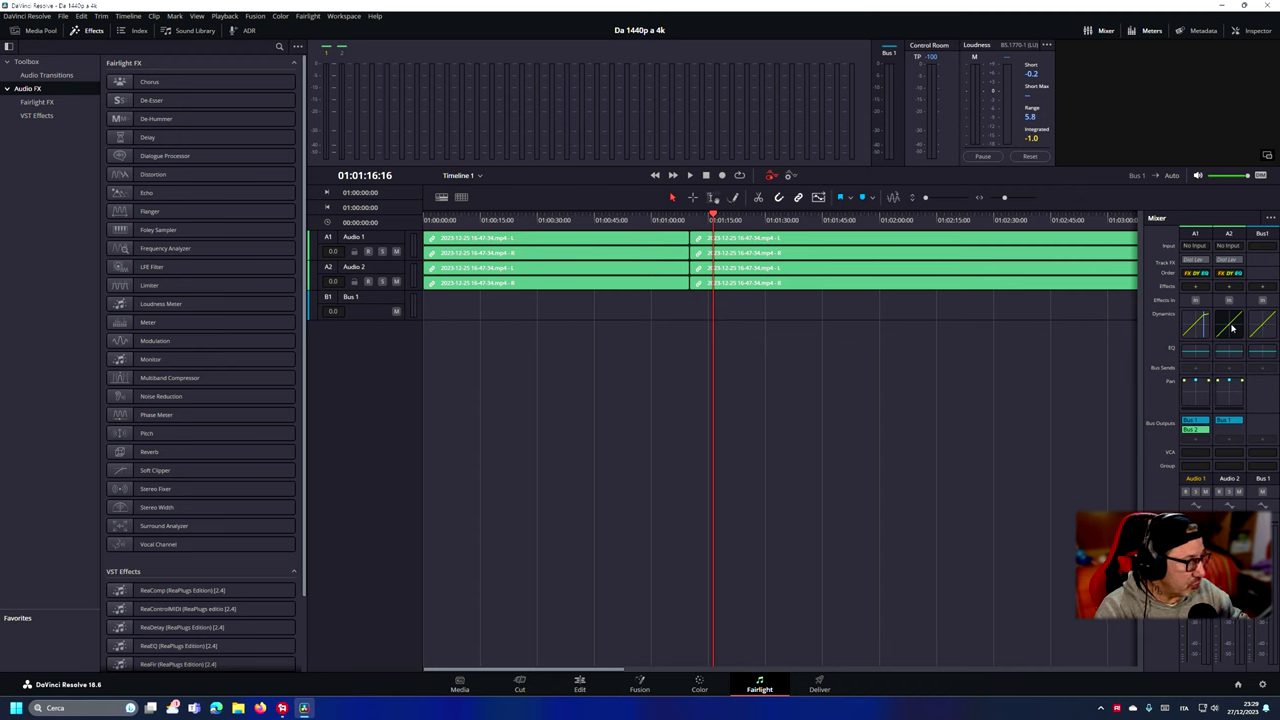
# Step: Enable Audio 2's compressor at 5:1 with Sidechain Listen on, then move to the Color page
pyautogui.doubleClick(1232, 327)
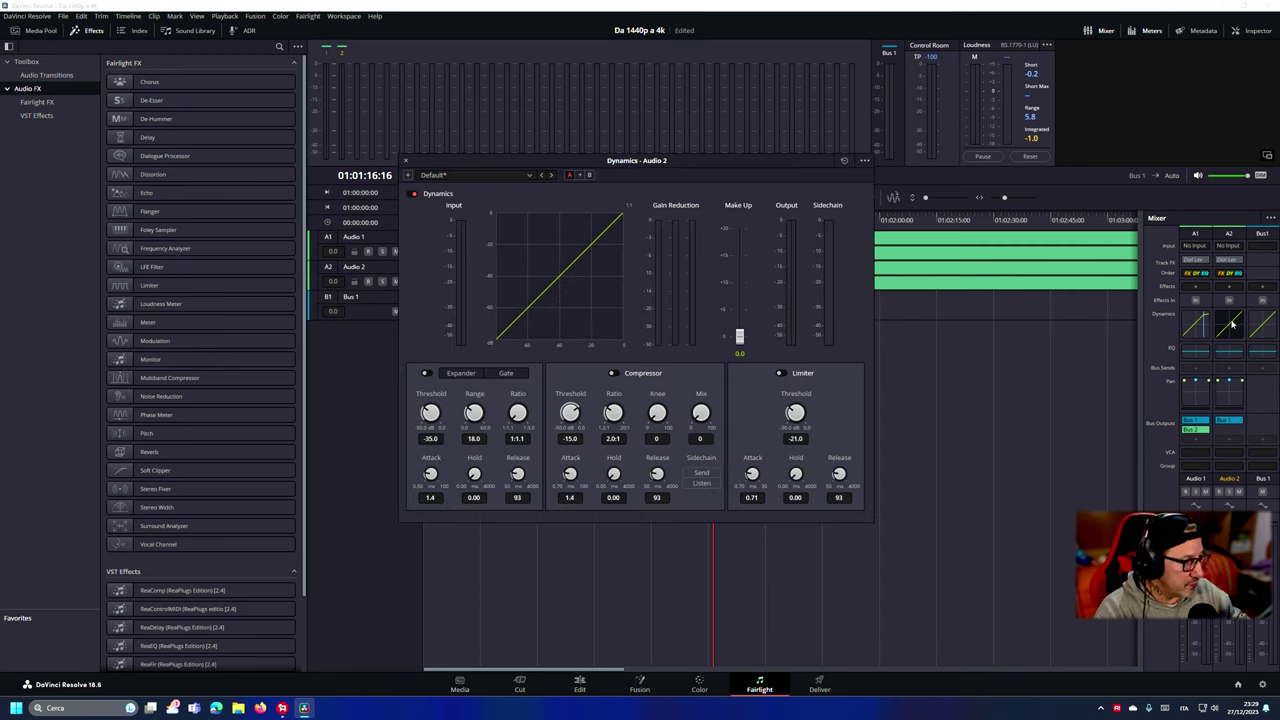
pyautogui.click(614, 373)
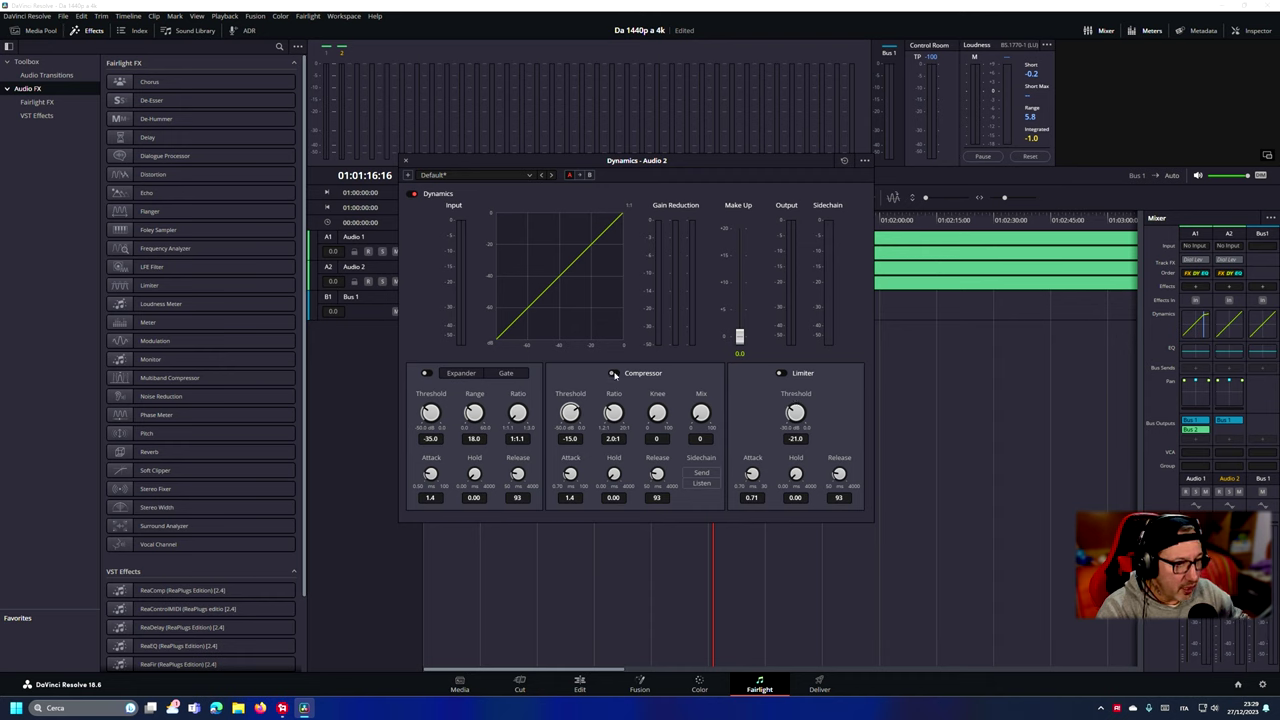
pyautogui.moveTo(612, 411); pyautogui.dragTo(627, 414)
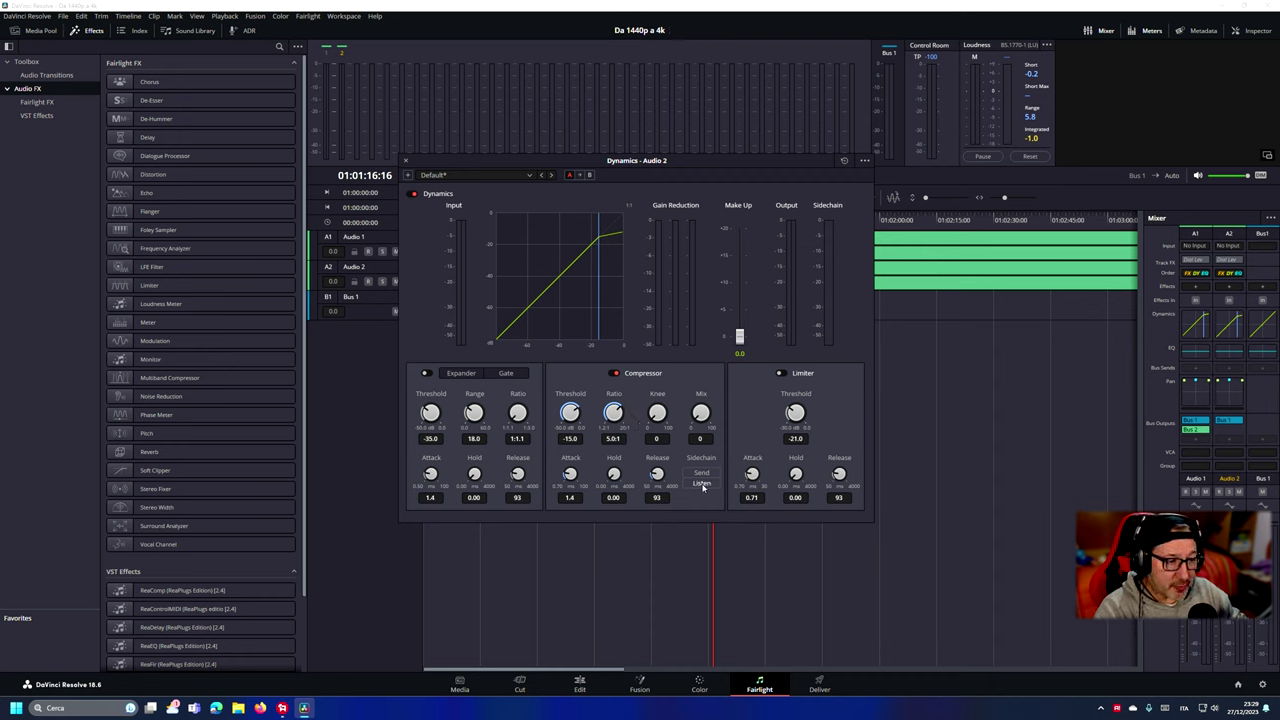
pyautogui.click(702, 484)
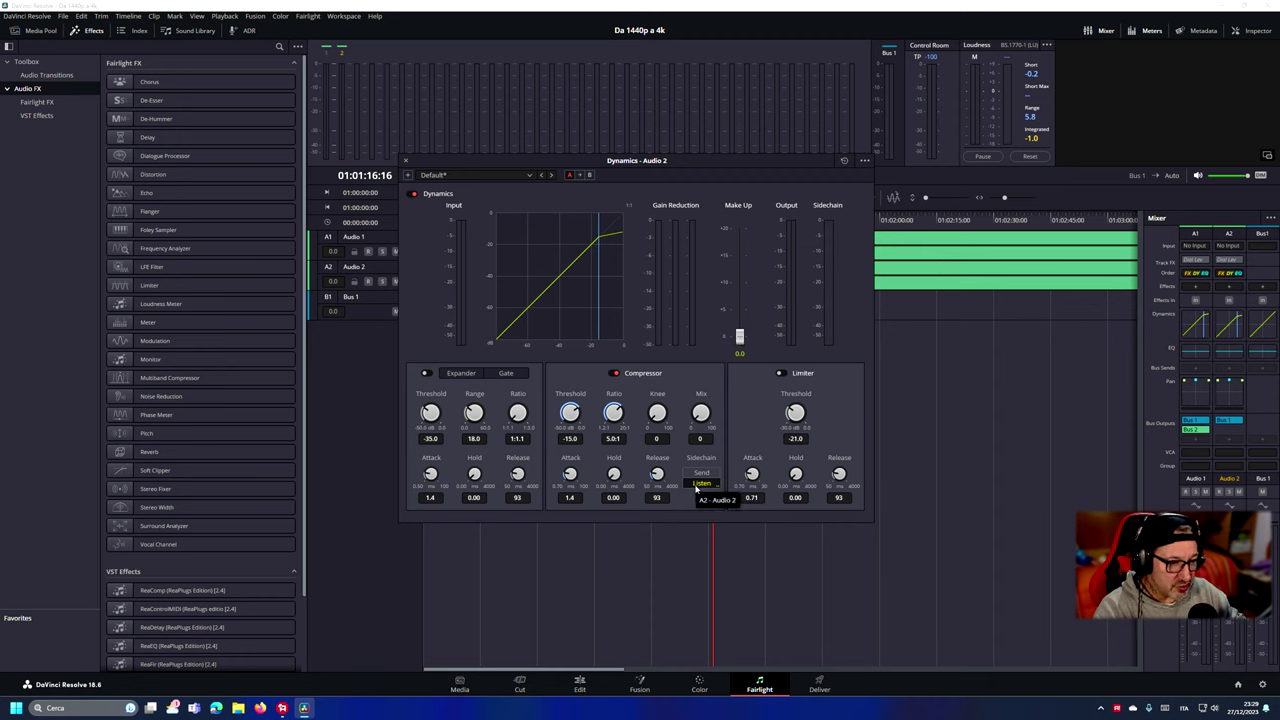
pyautogui.click(407, 160)
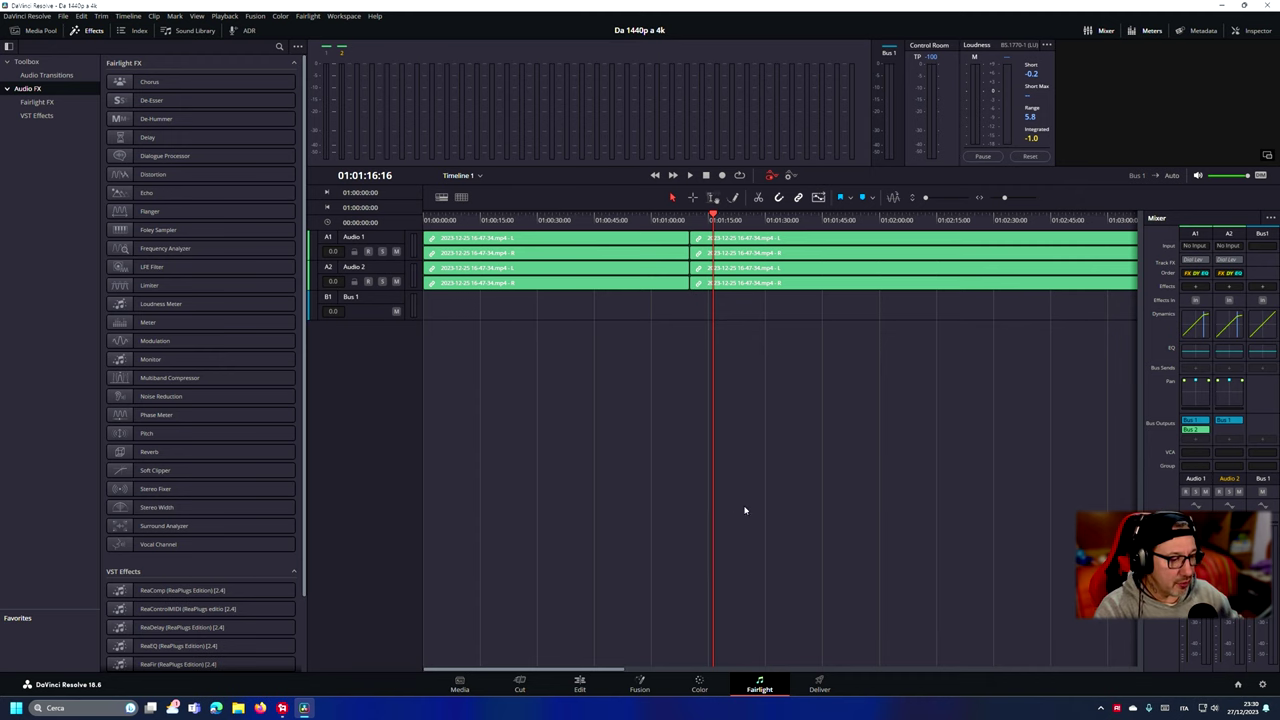
pyautogui.click(699, 684)
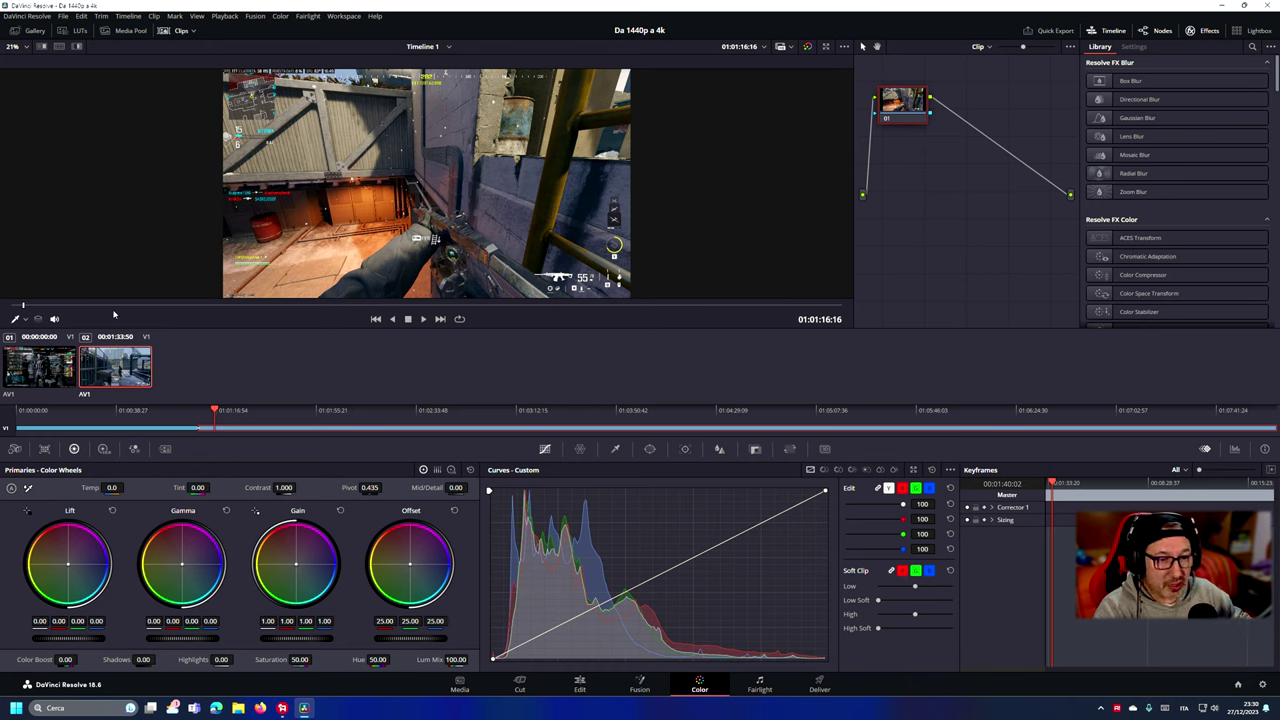
# Step: Scrub to a later frame and try Lift, Gamma and Gain adjustments, with highlights at 1.08
pyautogui.click(191, 306)
pyautogui.moveTo(191, 306)
pyautogui.mouseDown()
pyautogui.moveTo(515, 311)
pyautogui.moveTo(479, 306)
pyautogui.mouseUp()
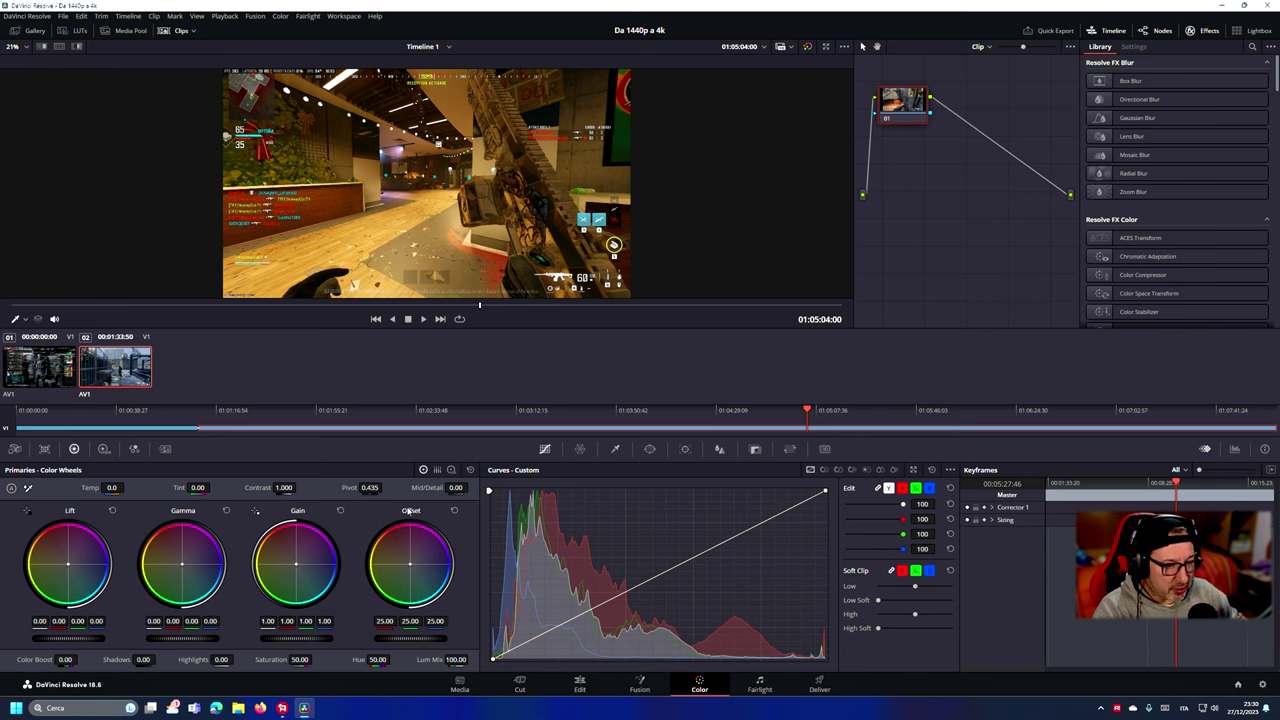
pyautogui.moveTo(81, 641); pyautogui.dragTo(80, 660)
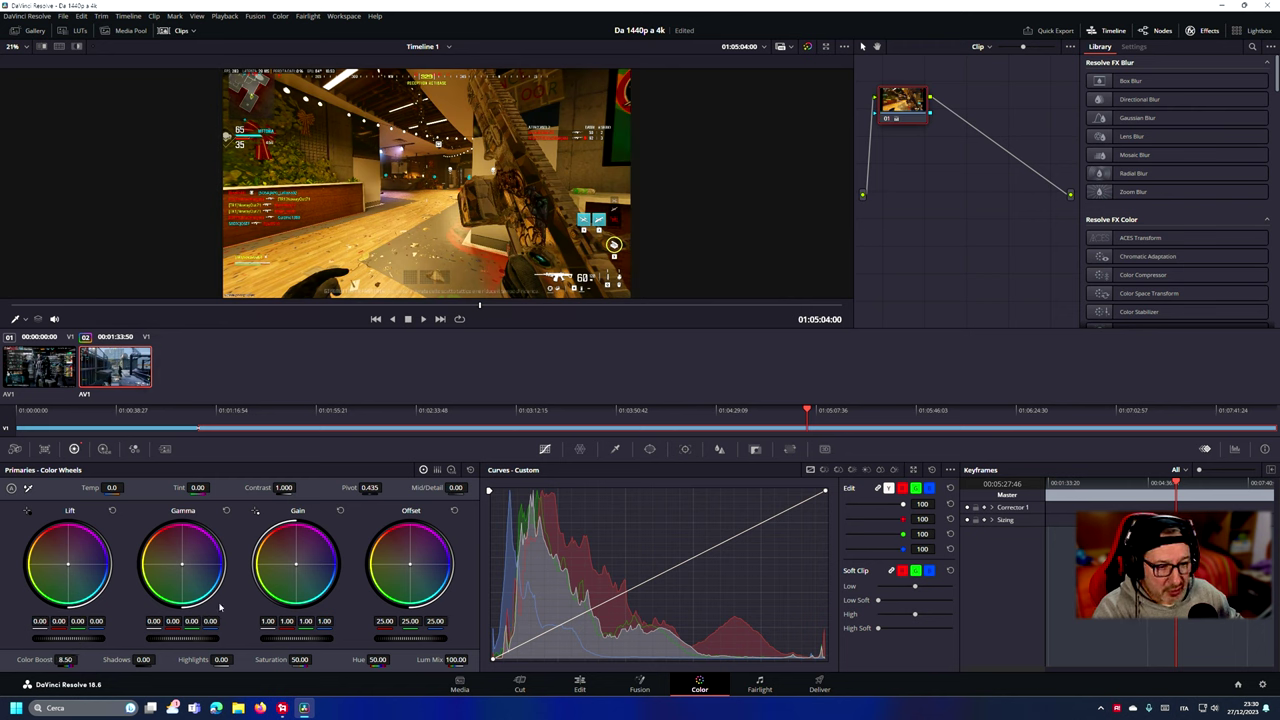
pyautogui.moveTo(183, 633); pyautogui.dragTo(190, 634)
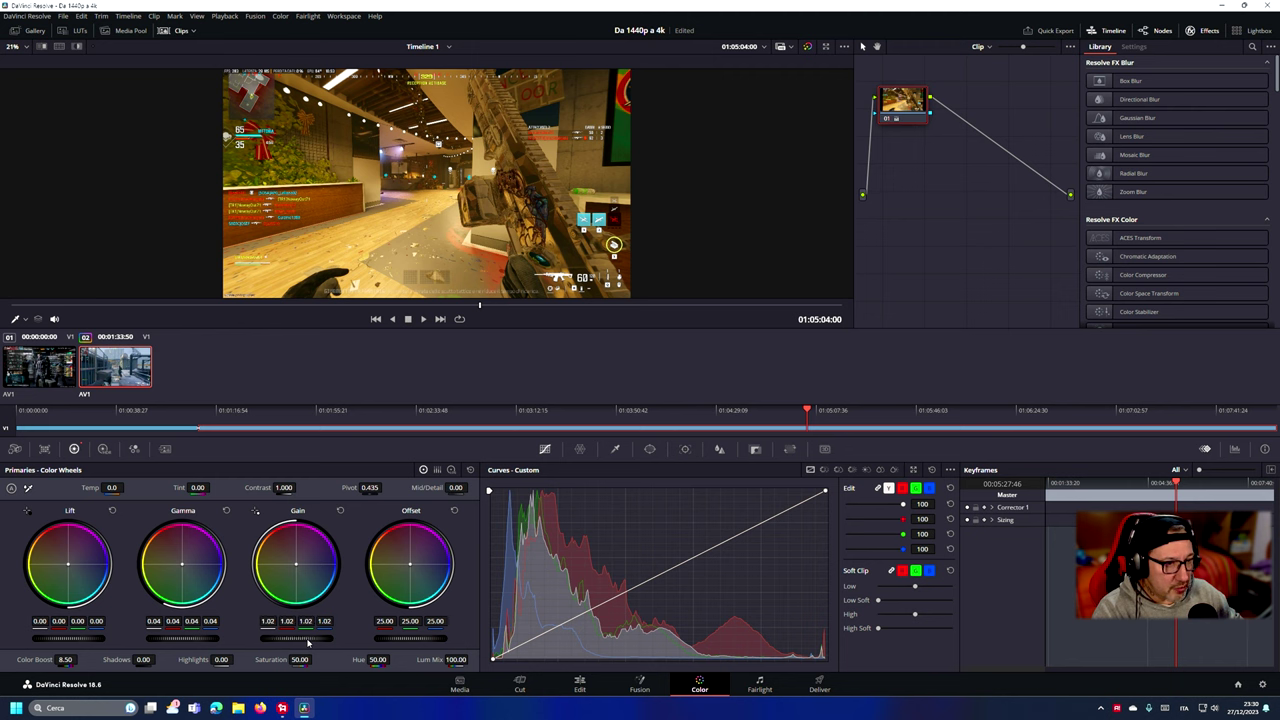
pyautogui.doubleClick(308, 643)
pyautogui.moveTo(308, 643); pyautogui.dragTo(312, 659)
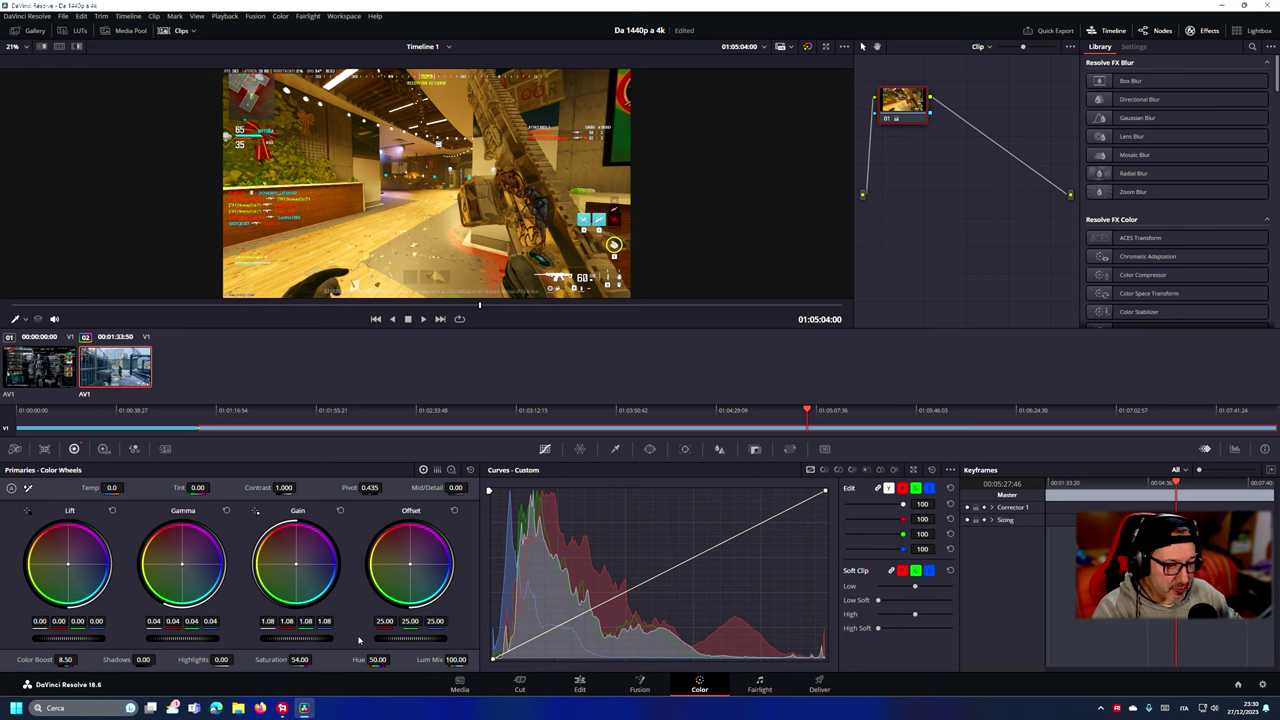
# Step: Experiment with Mid/Detail, reset all primary corrections, then settle Mid/Detail at 20.50
pyautogui.moveTo(455, 487)
pyautogui.mouseDown()
pyautogui.moveTo(505, 487)
pyautogui.moveTo(294, 487)
pyautogui.moveTo(400, 487)
pyautogui.mouseUp()
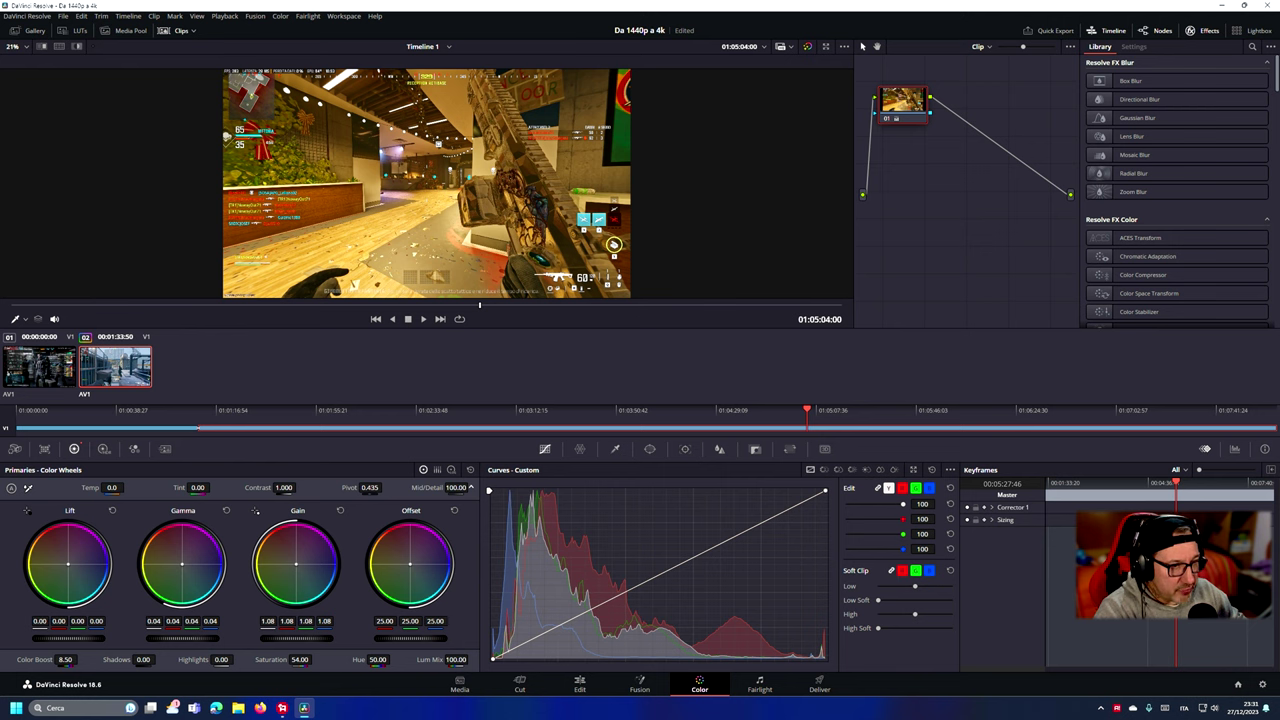
pyautogui.moveTo(495, 487); pyautogui.dragTo(485, 487)
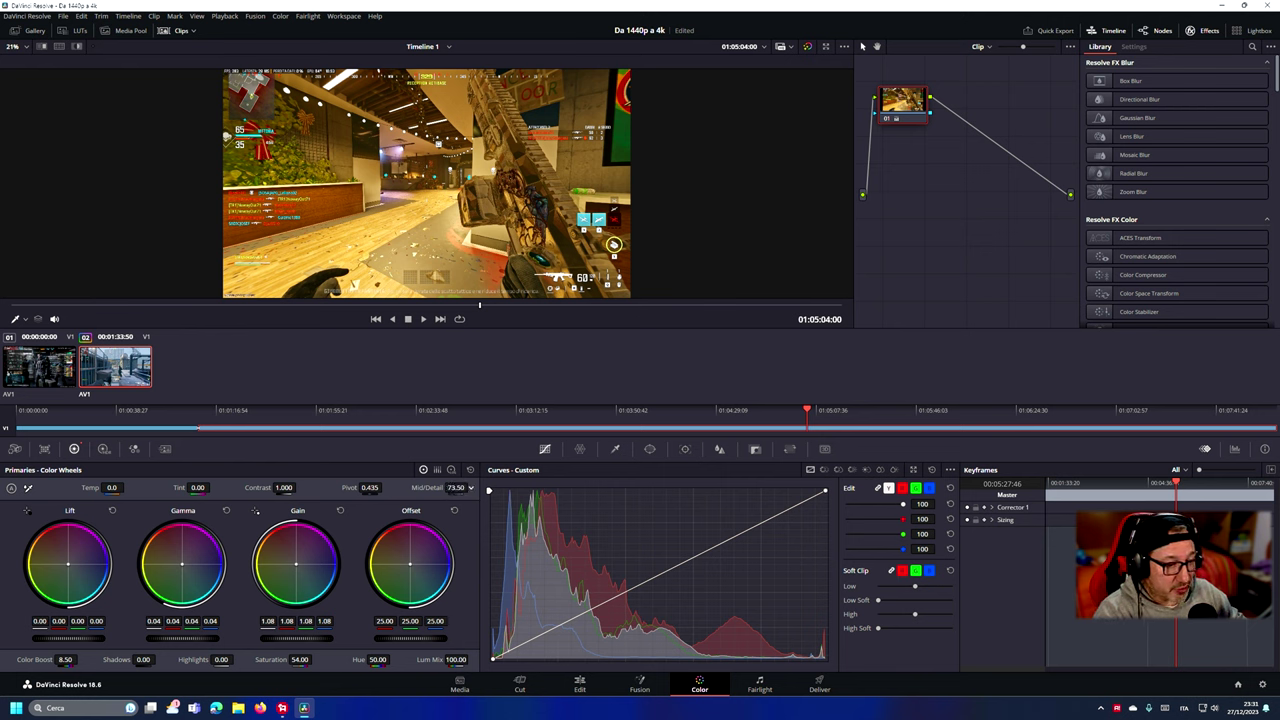
pyautogui.moveTo(477, 487); pyautogui.dragTo(449, 487)
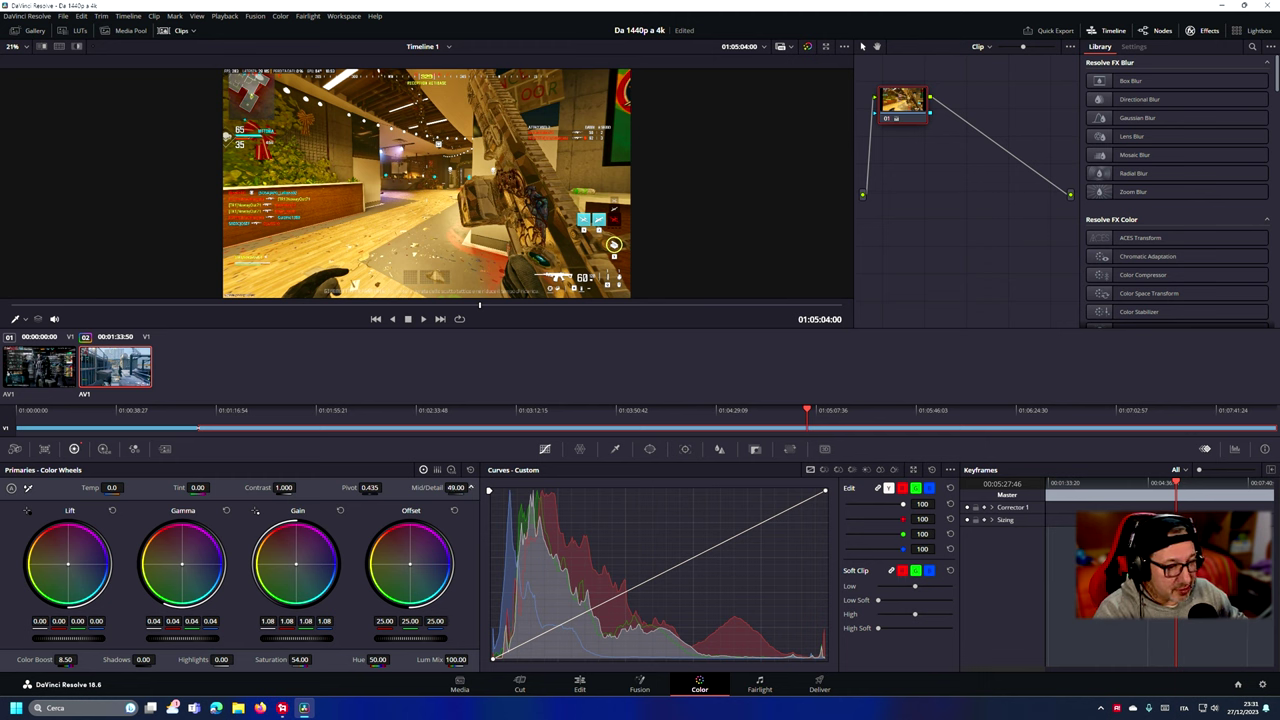
pyautogui.click(470, 469)
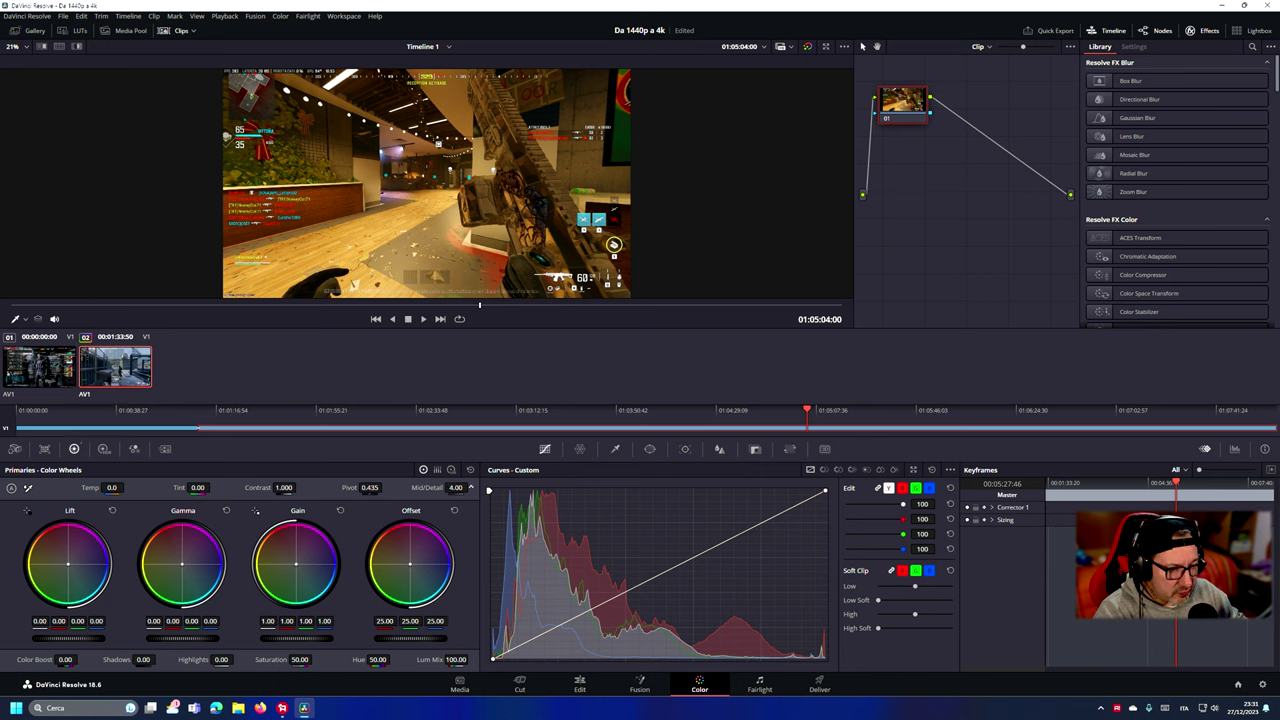
pyautogui.moveTo(456, 487); pyautogui.dragTo(465, 487)
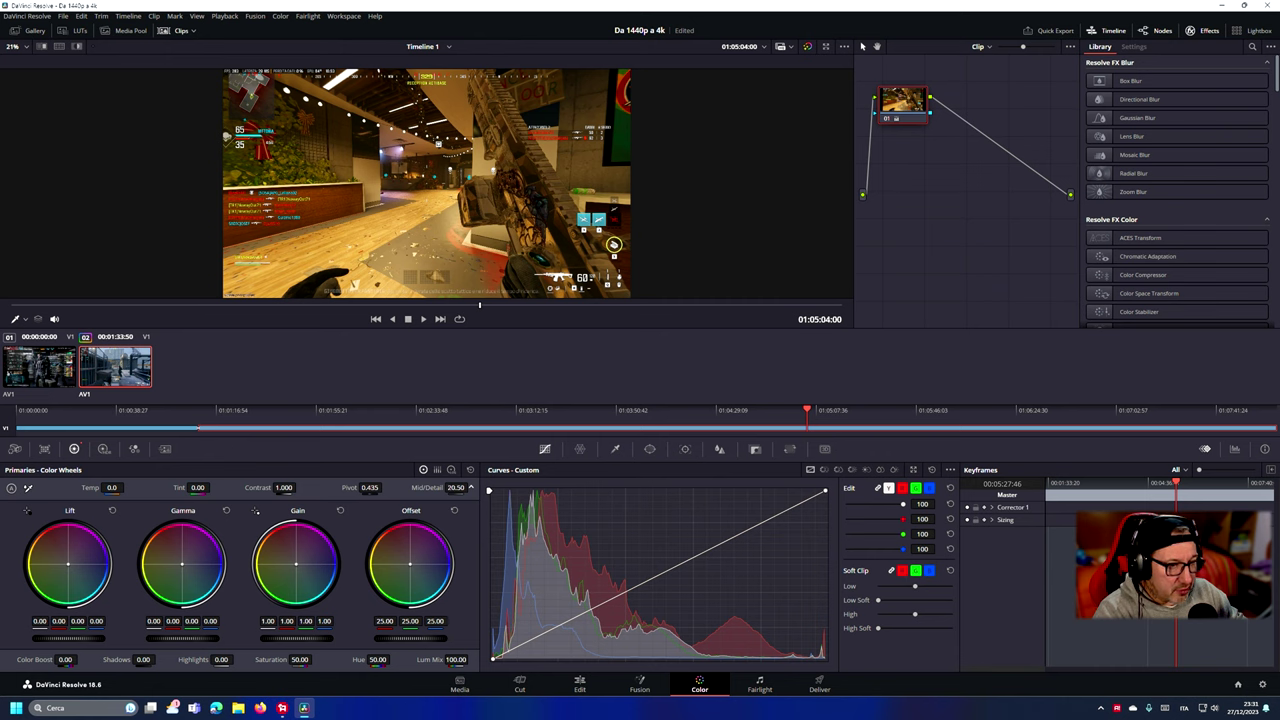
pyautogui.moveTo(456, 487); pyautogui.dragTo(445, 485)
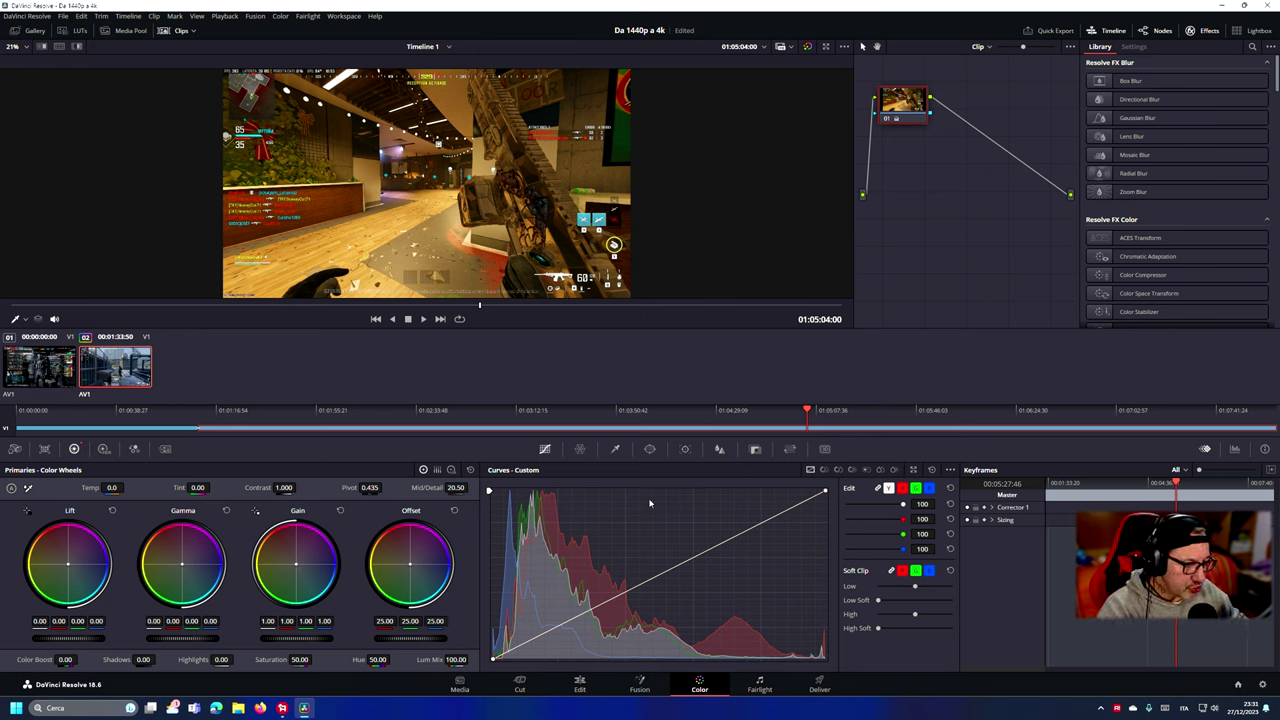
# Step: Add a midpoint, a shadow point and a highlight point to the custom curve
pyautogui.click(658, 577)
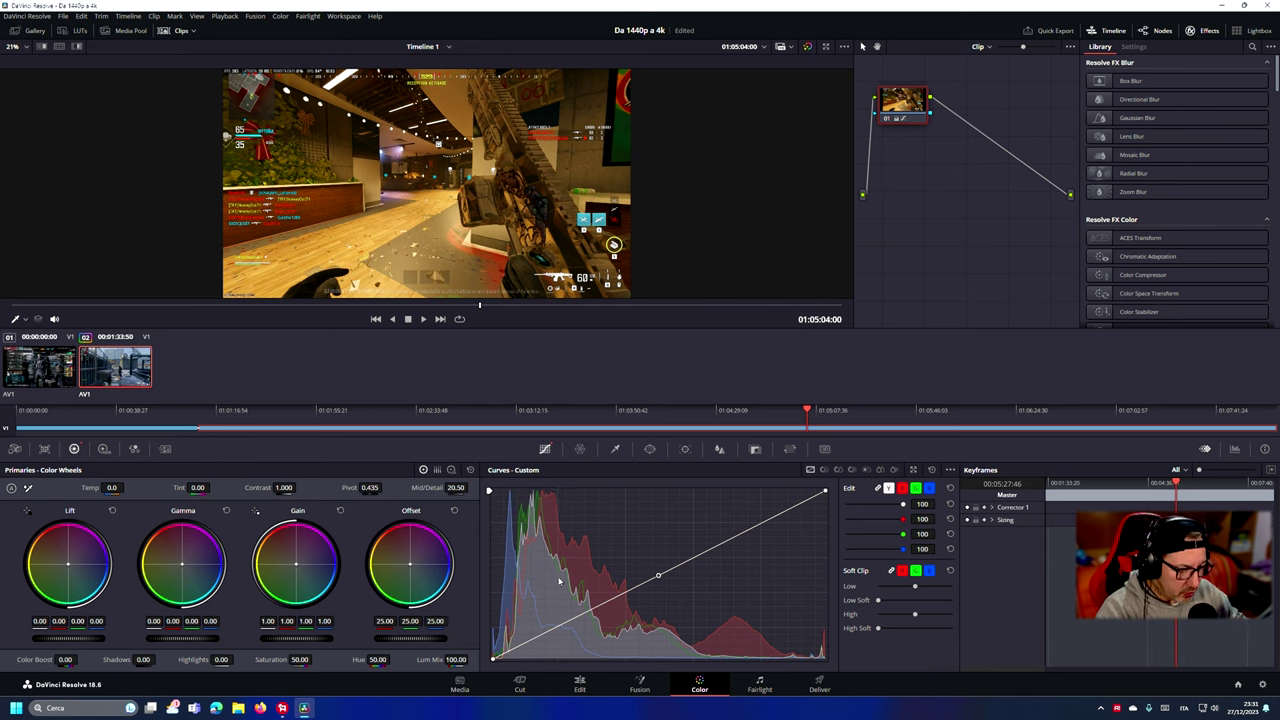
pyautogui.click(558, 627)
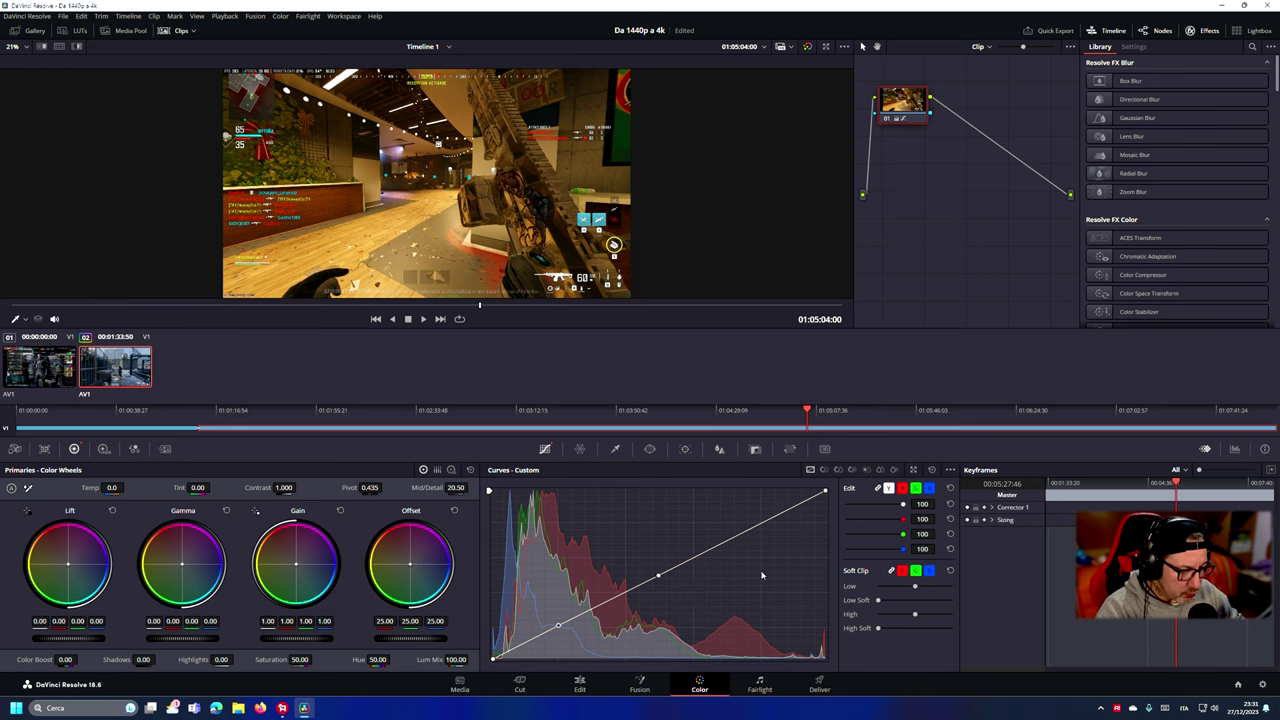
pyautogui.click(760, 523)
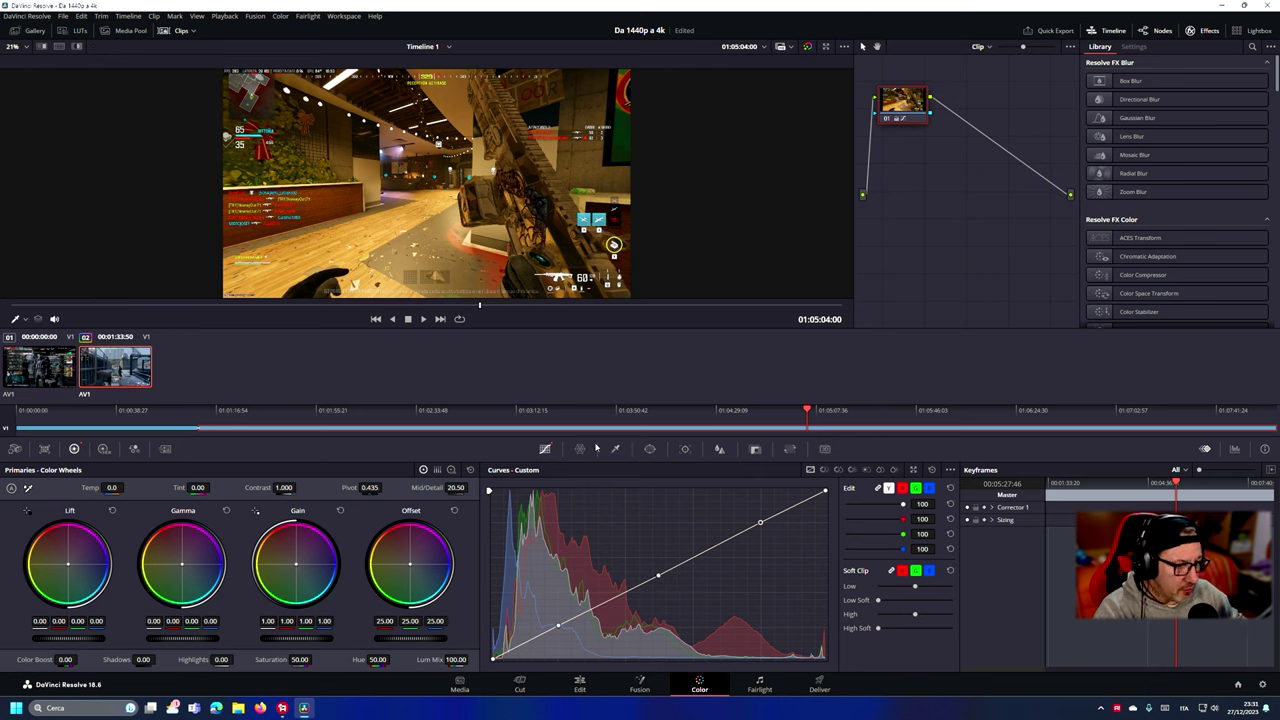
# Step: Raise the highlight point and lower the shadow point into an S-curve, then save the project
pyautogui.moveTo(524, 307); pyautogui.dragTo(548, 309)
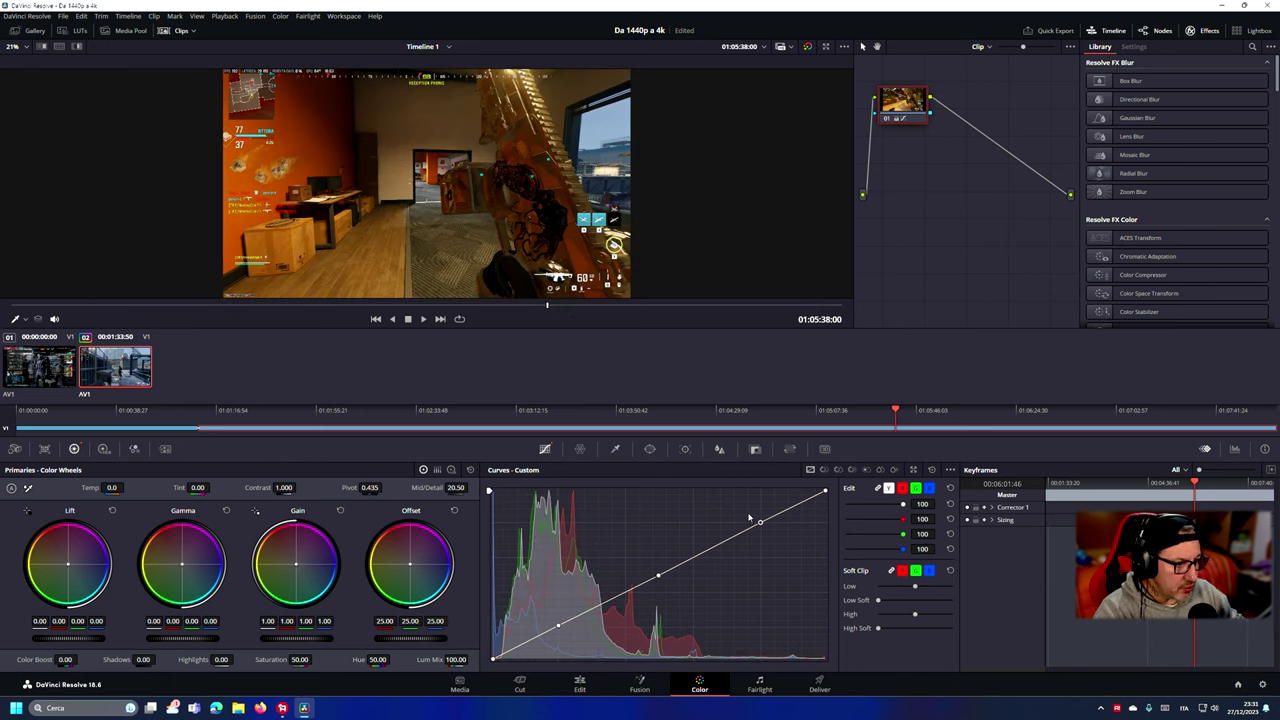
pyautogui.moveTo(760, 524); pyautogui.dragTo(762, 502)
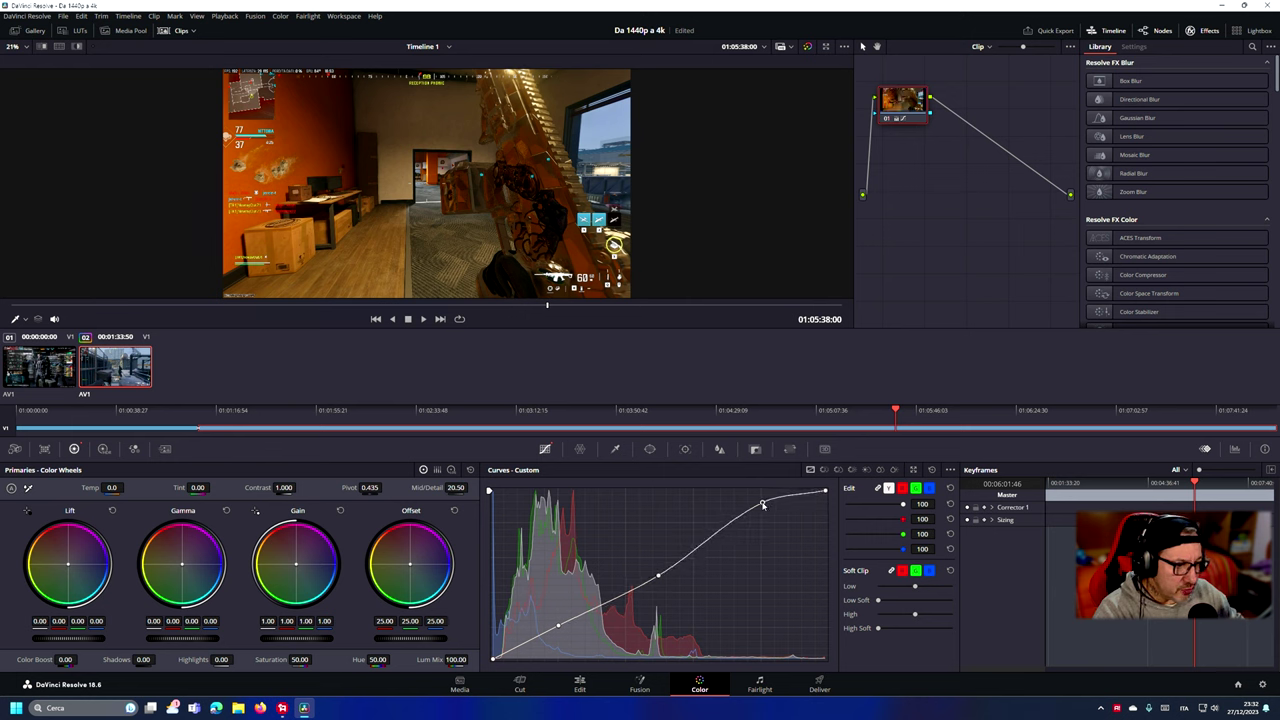
pyautogui.moveTo(559, 627)
pyautogui.mouseDown()
pyautogui.moveTo(540, 636)
pyautogui.moveTo(559, 626)
pyautogui.mouseUp()
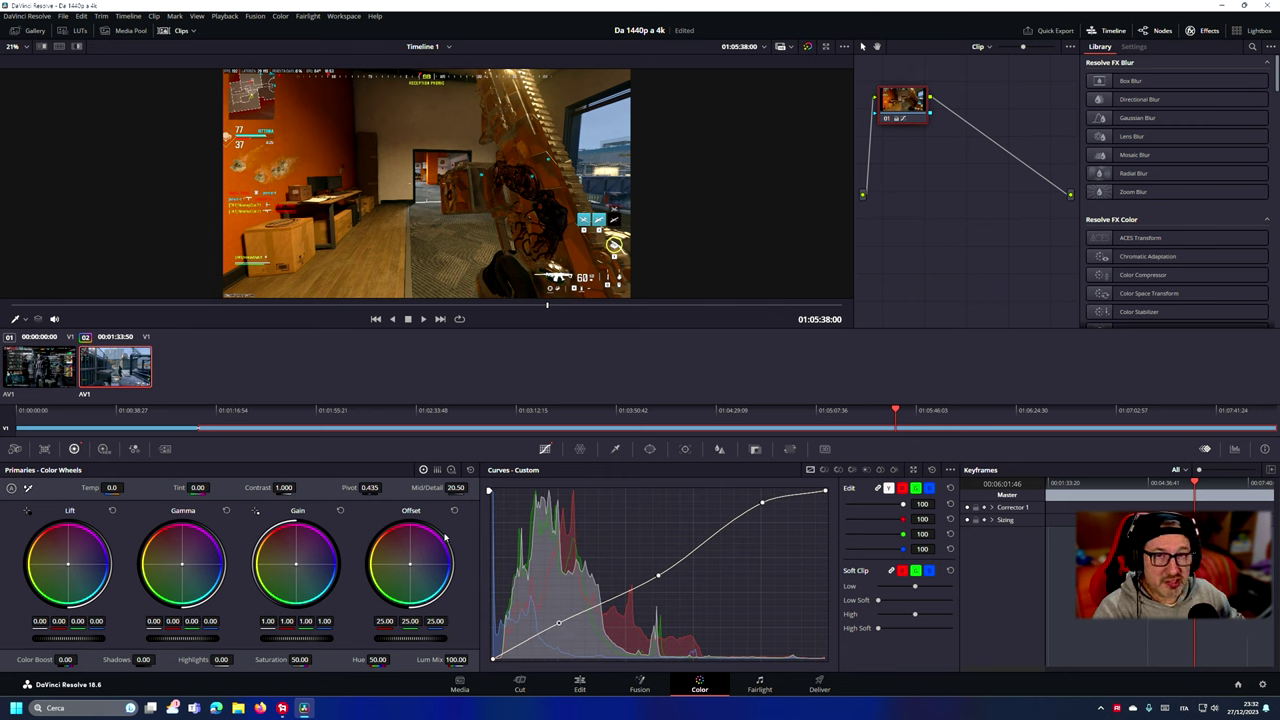
pyautogui.hotkey('ctrl', 's')
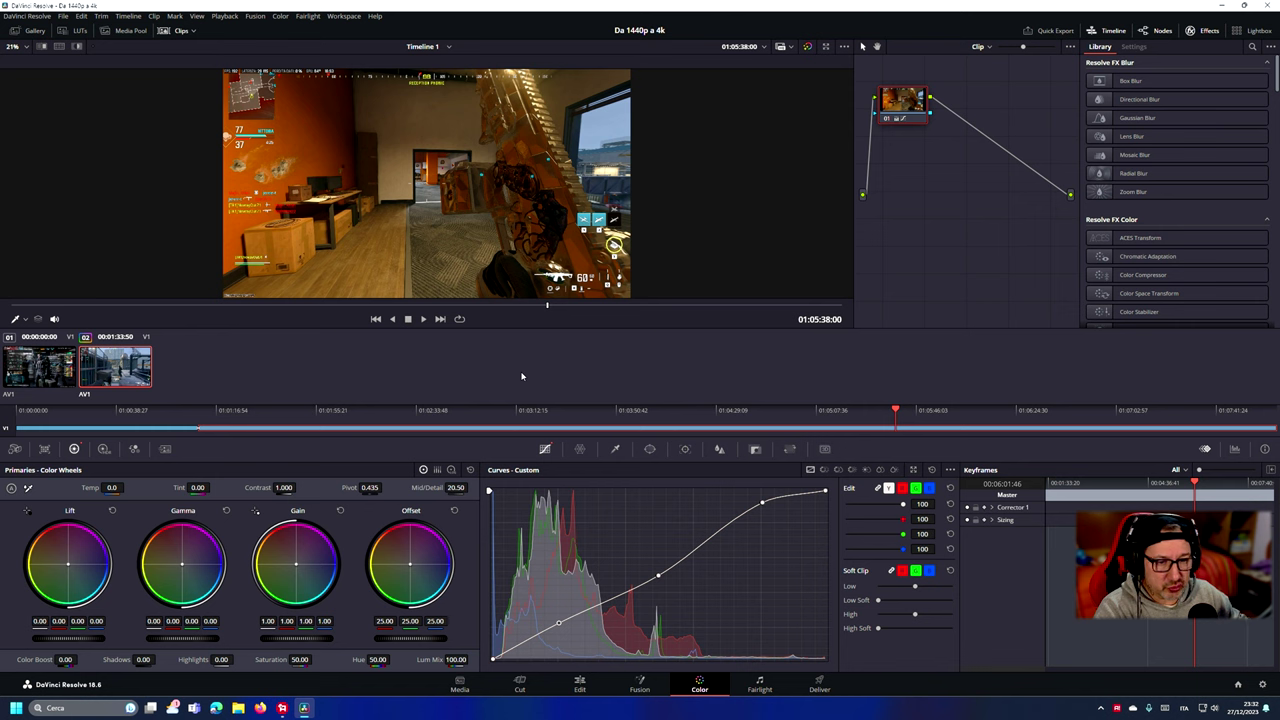
# Step: Reset the second clip's Primaries and Custom Curves to defaults, then go to the Deliver page
pyautogui.rightClick(133, 364)
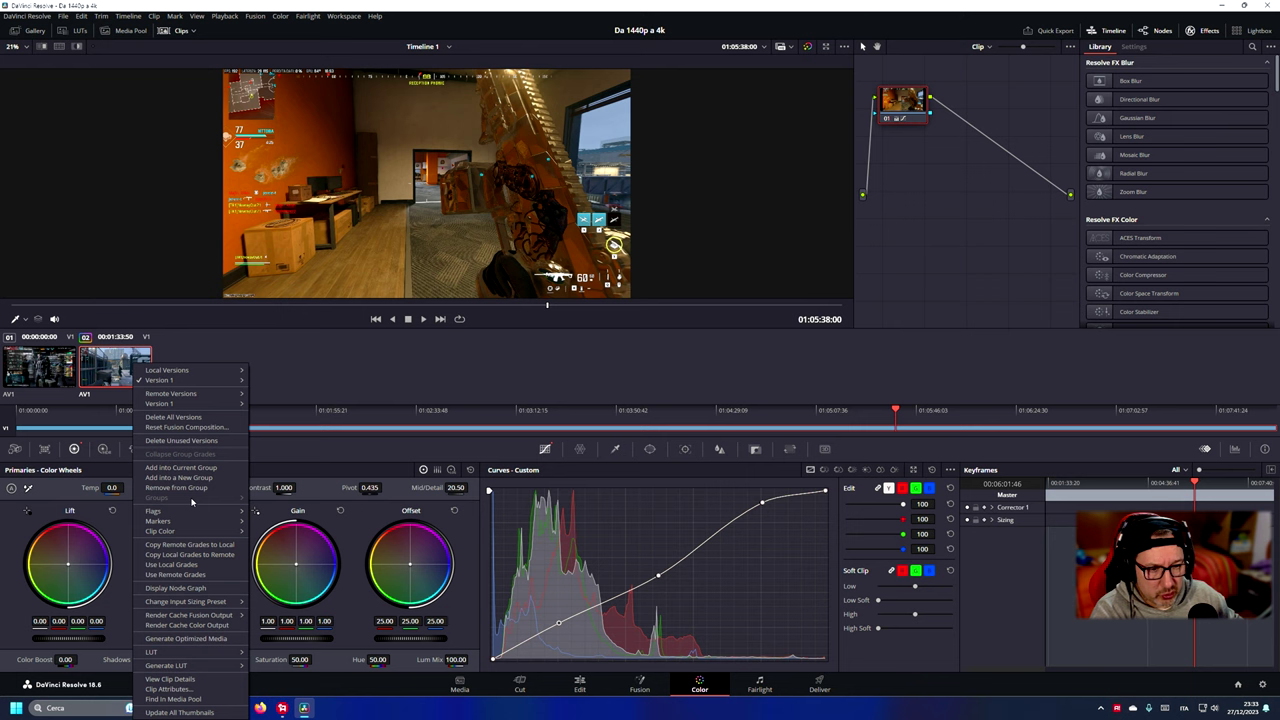
pyautogui.click(366, 357)
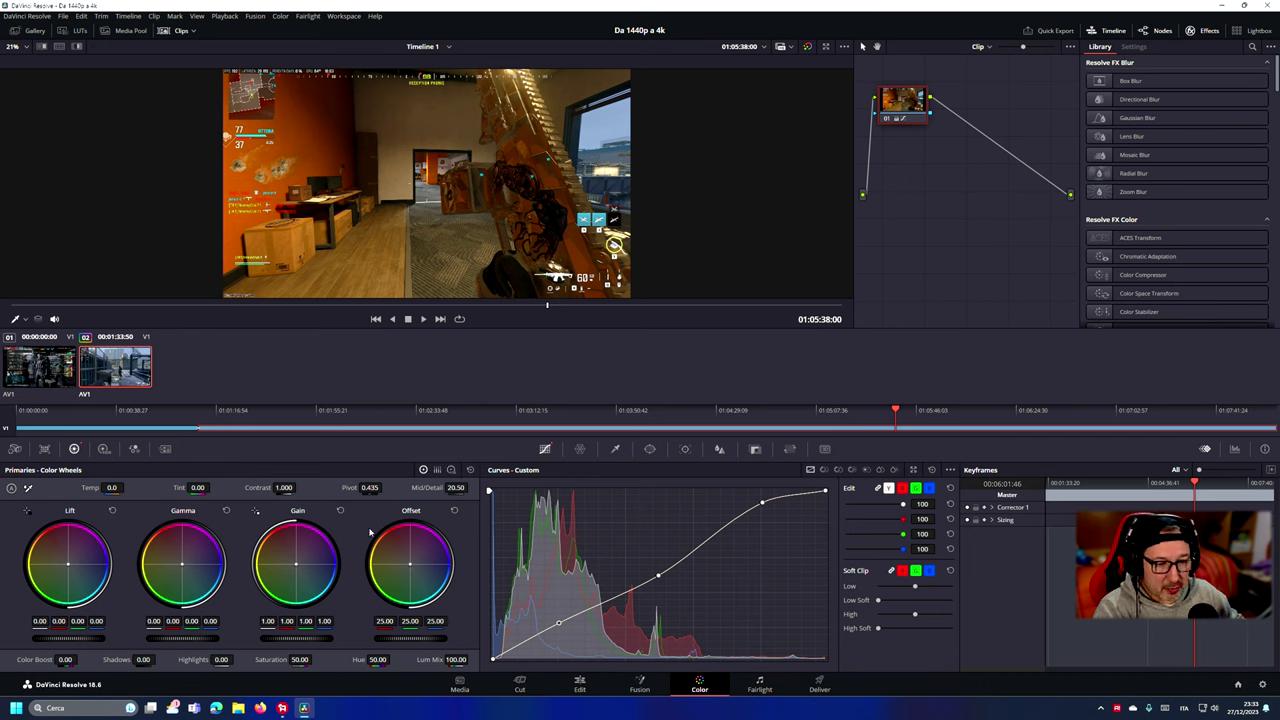
pyautogui.click(471, 470)
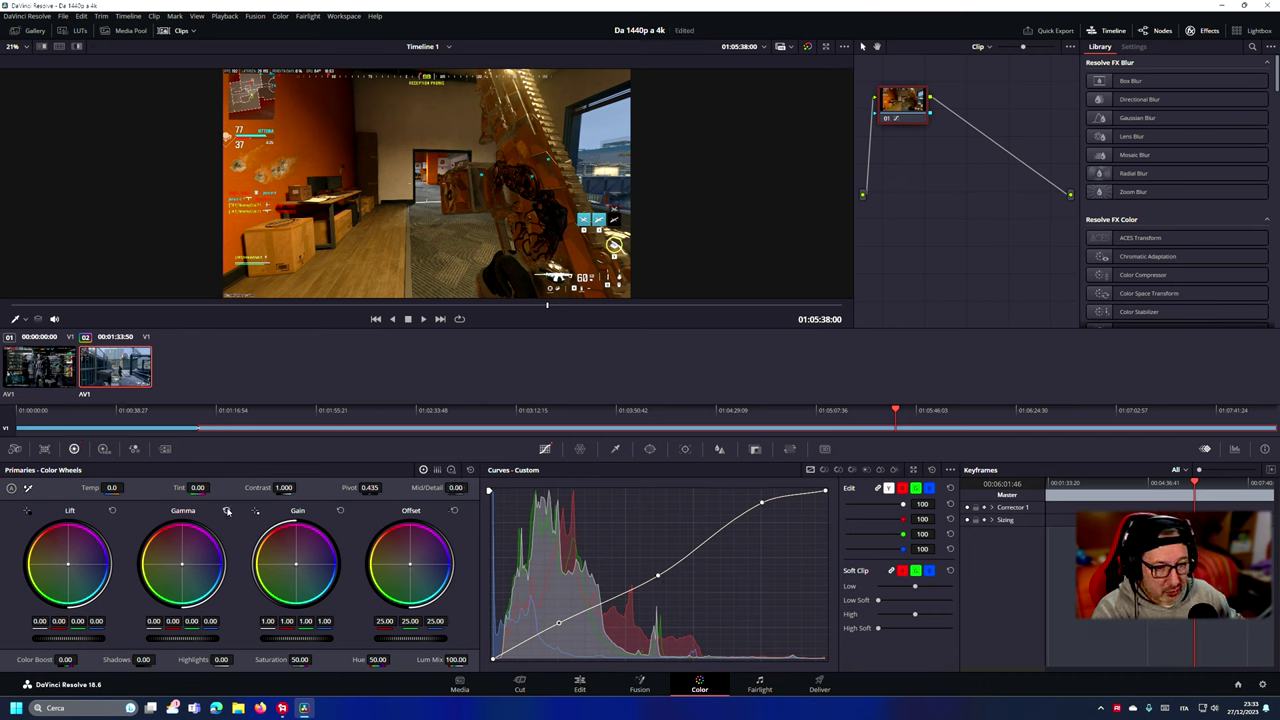
pyautogui.click(931, 469)
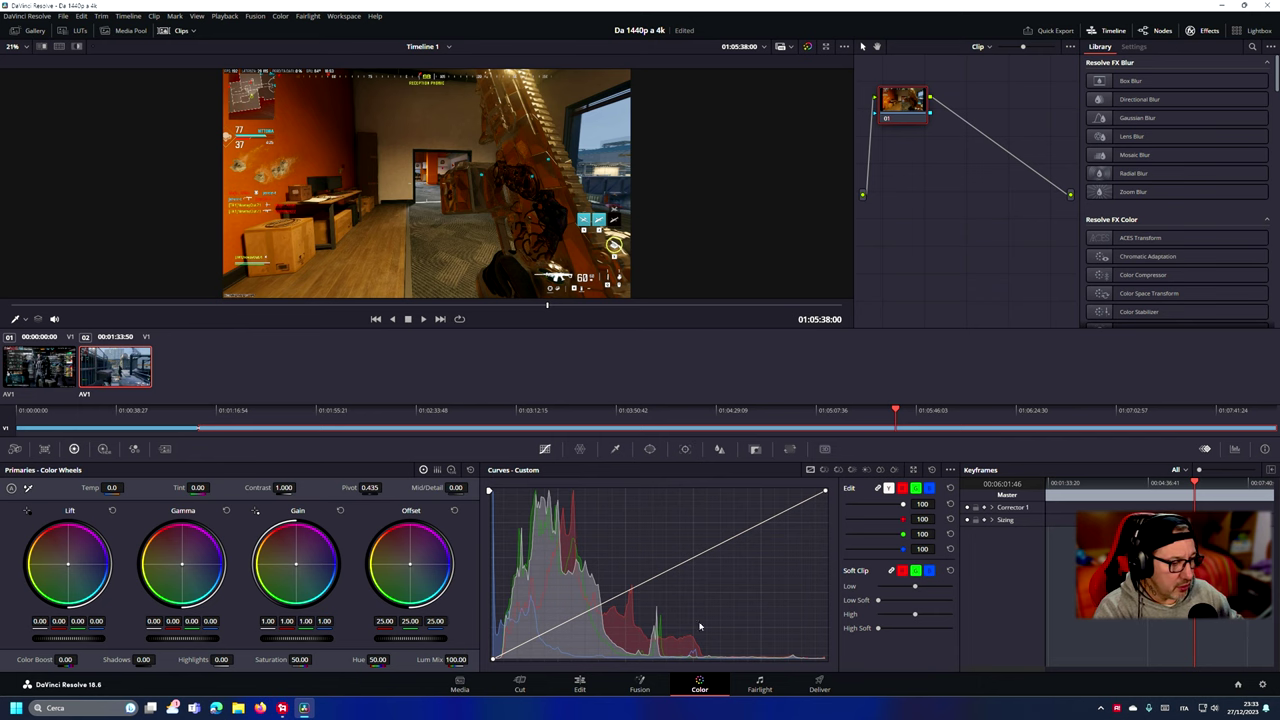
pyautogui.click(819, 688)
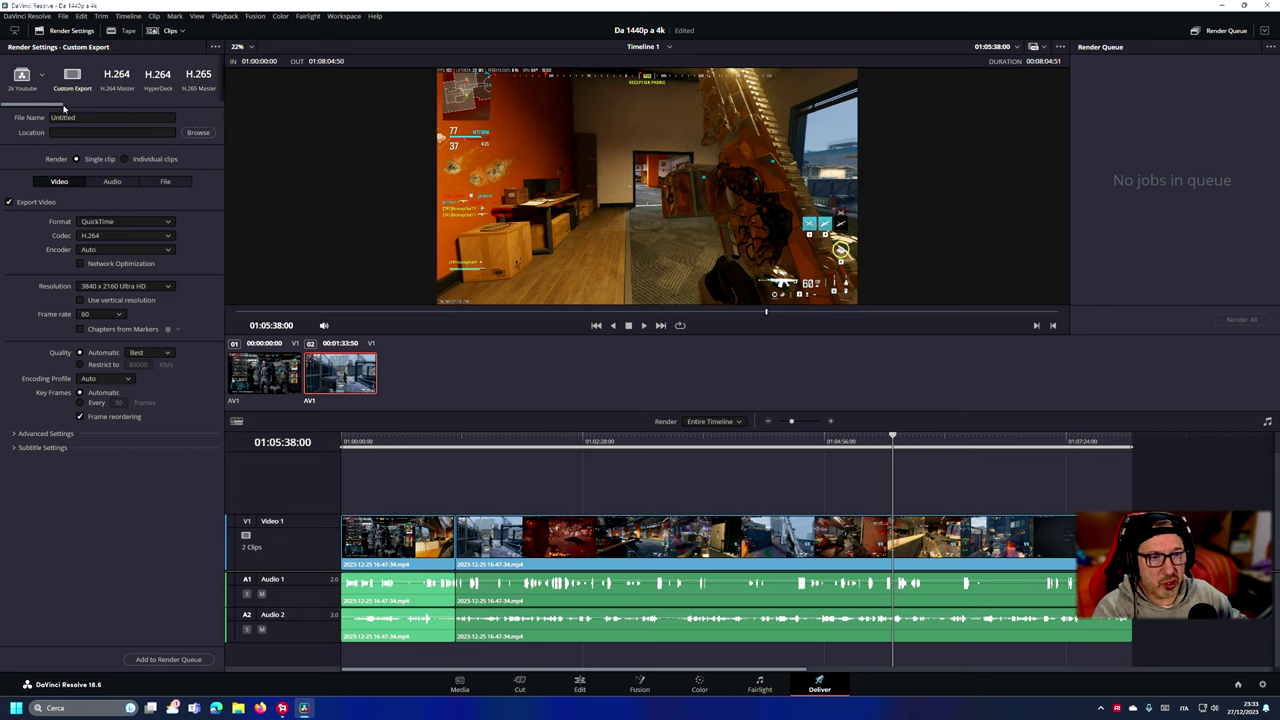
# Step: Browse the Render Settings user presets and options to find the saved 4k Youtube preset
pyautogui.moveTo(53, 104)
pyautogui.mouseDown()
pyautogui.moveTo(191, 116)
pyautogui.moveTo(30, 110)
pyautogui.mouseUp()
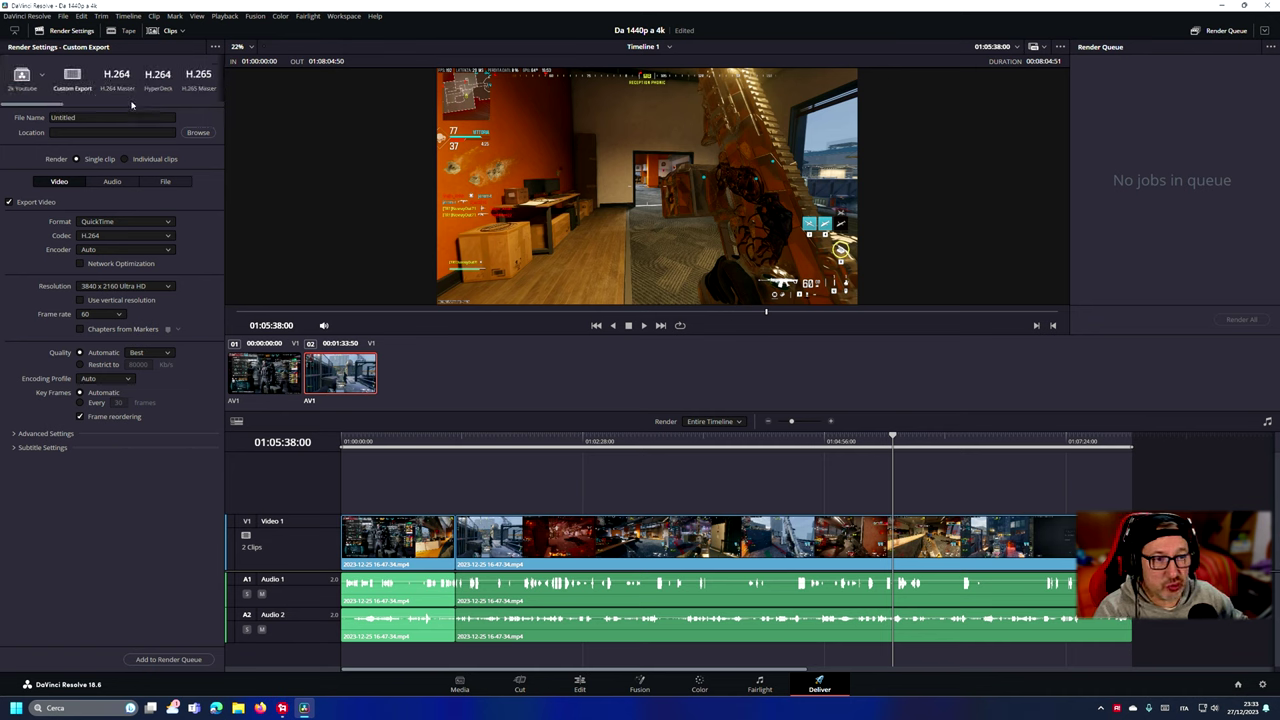
pyautogui.moveTo(46, 105)
pyautogui.mouseDown()
pyautogui.moveTo(155, 115)
pyautogui.moveTo(17, 112)
pyautogui.mouseUp()
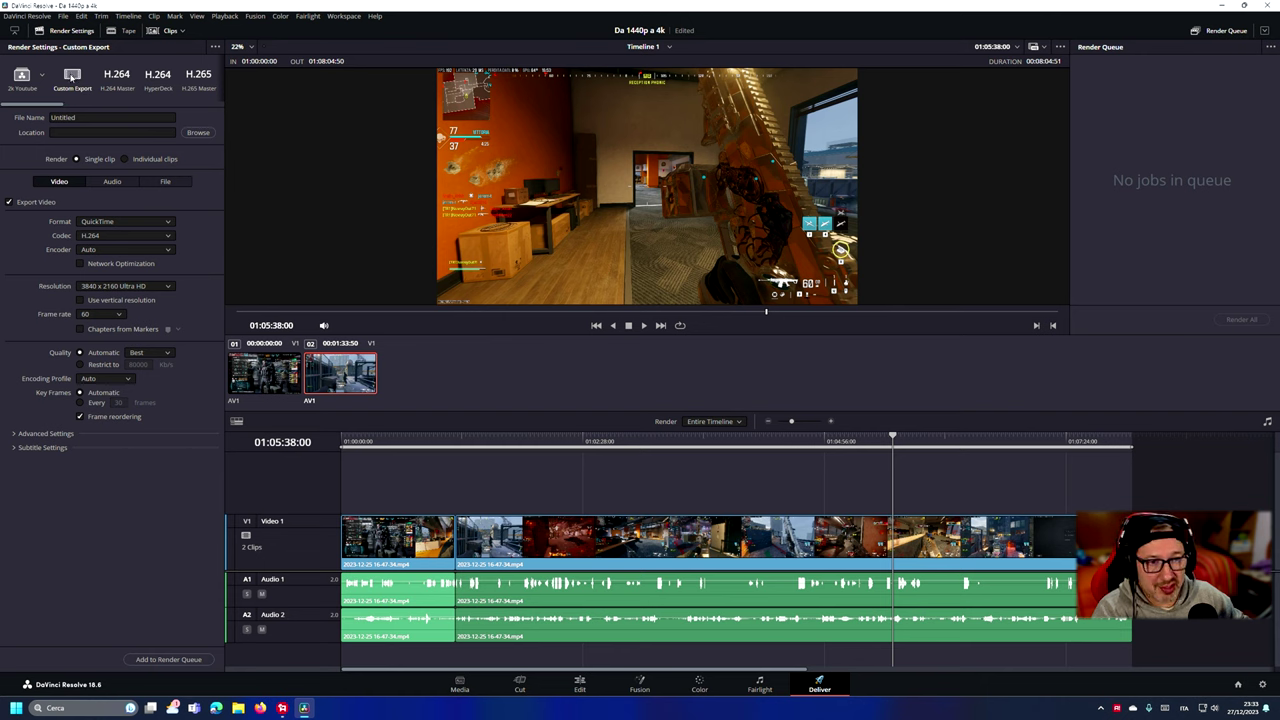
pyautogui.click(43, 78)
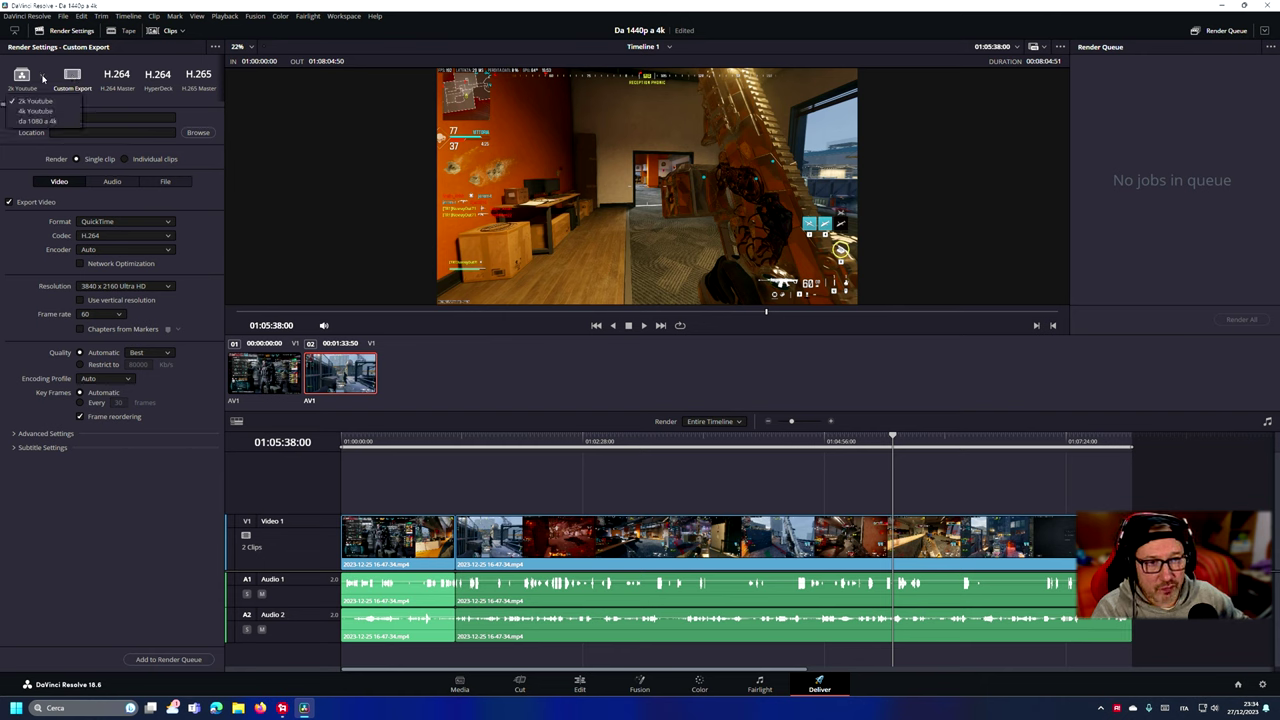
pyautogui.click(216, 47)
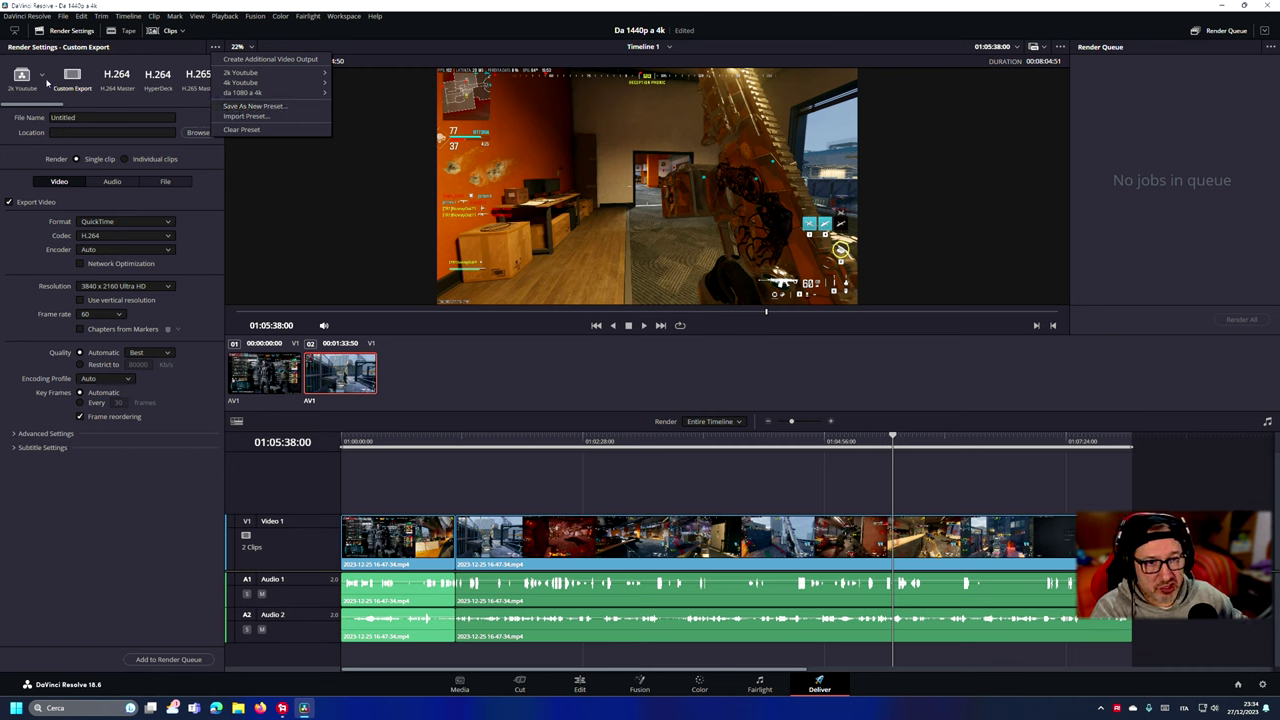
pyautogui.click(42, 75)
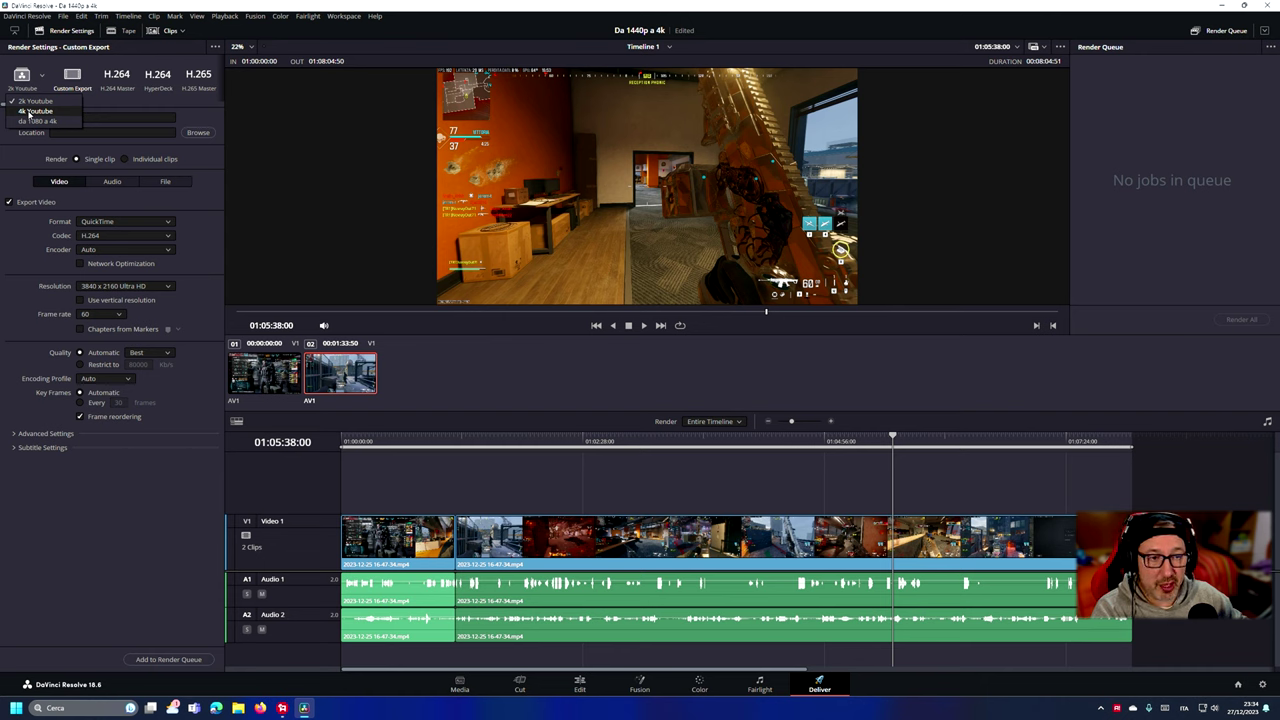
# Step: Apply the 4k Youtube preset, expand Advanced Settings and name the output 'fghfgh'
pyautogui.click(30, 112)
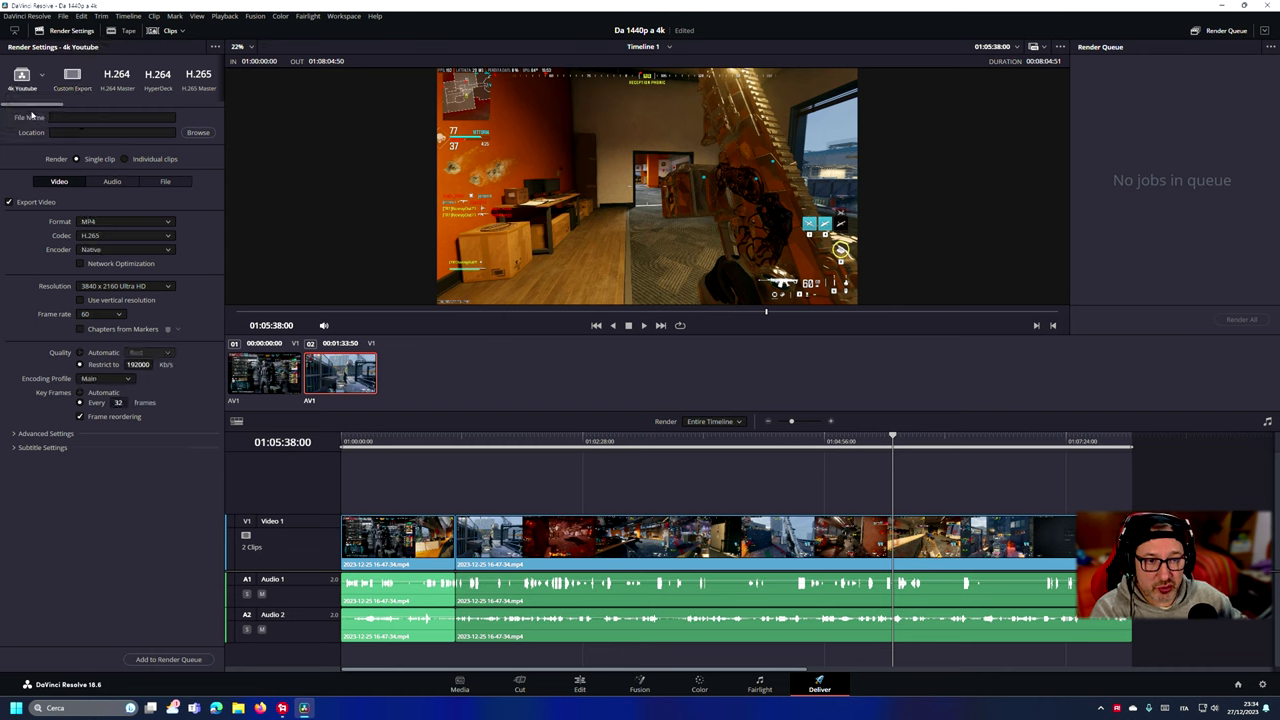
pyautogui.click(35, 433)
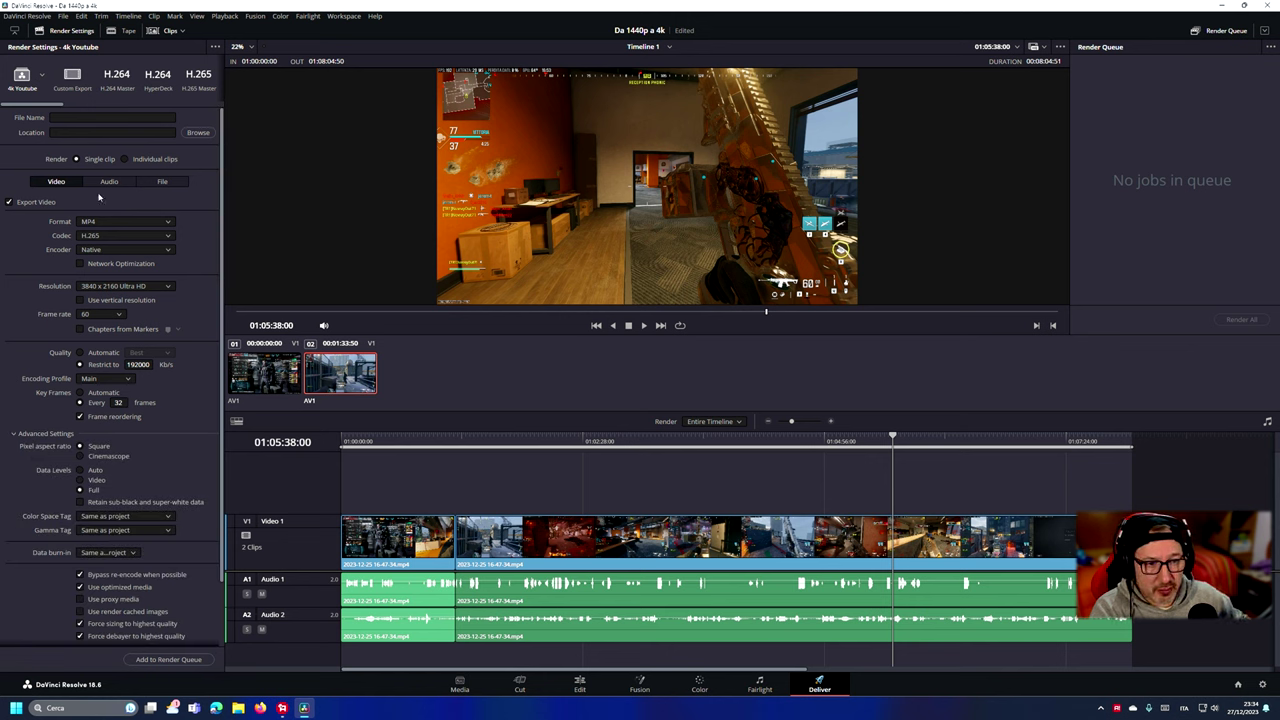
pyautogui.click(78, 118)
pyautogui.write('fghfgh')
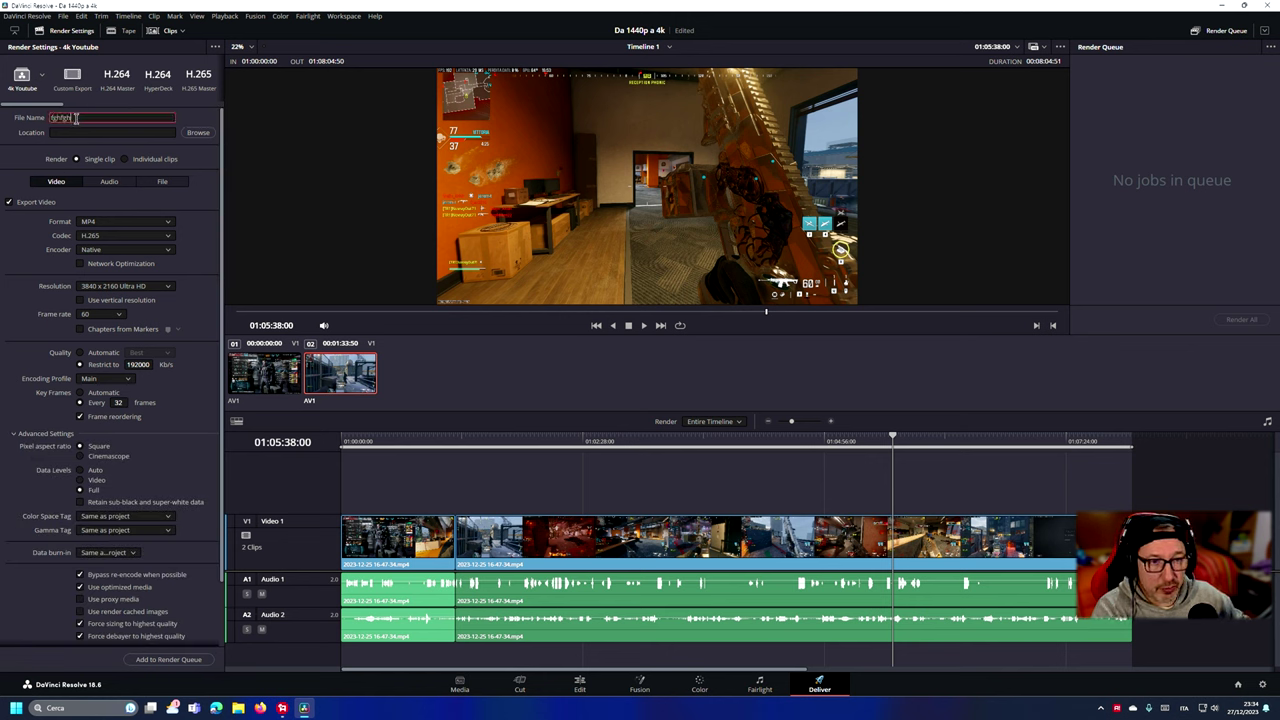
# Step: Set the render destination folder to F:\Renderizzati
pyautogui.click(196, 133)
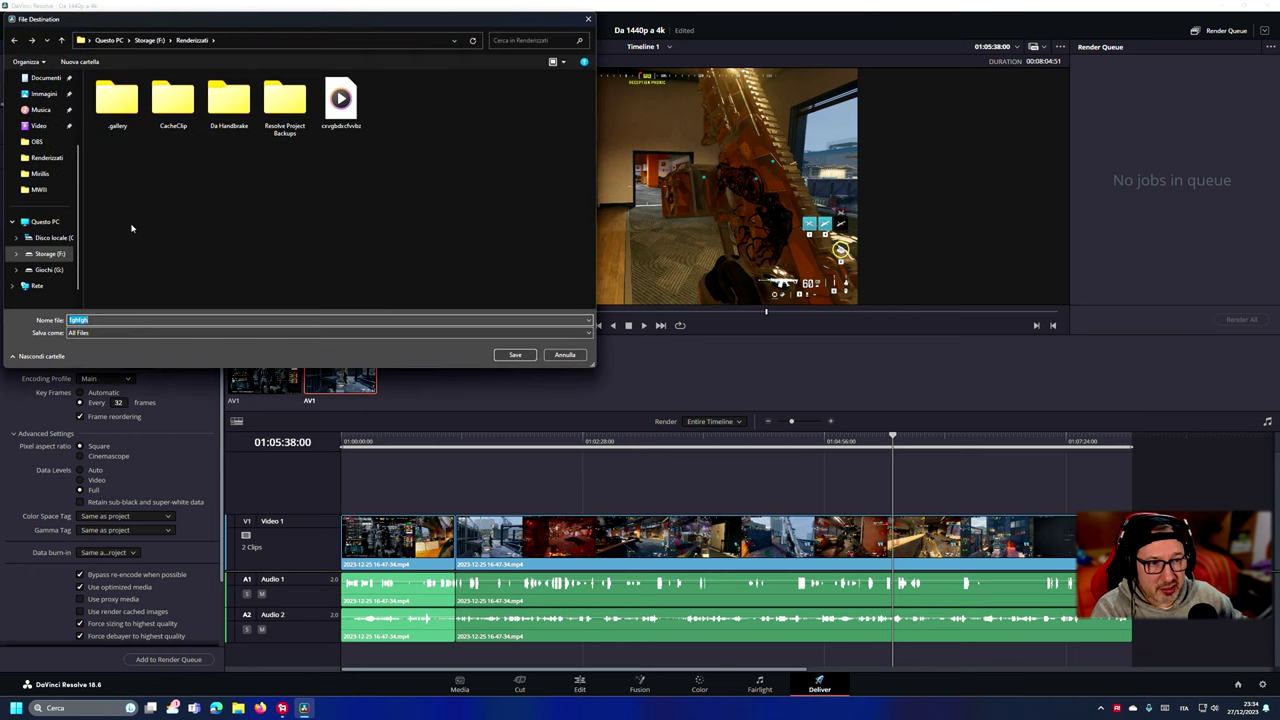
pyautogui.click(48, 256)
pyautogui.doubleClick(115, 100)
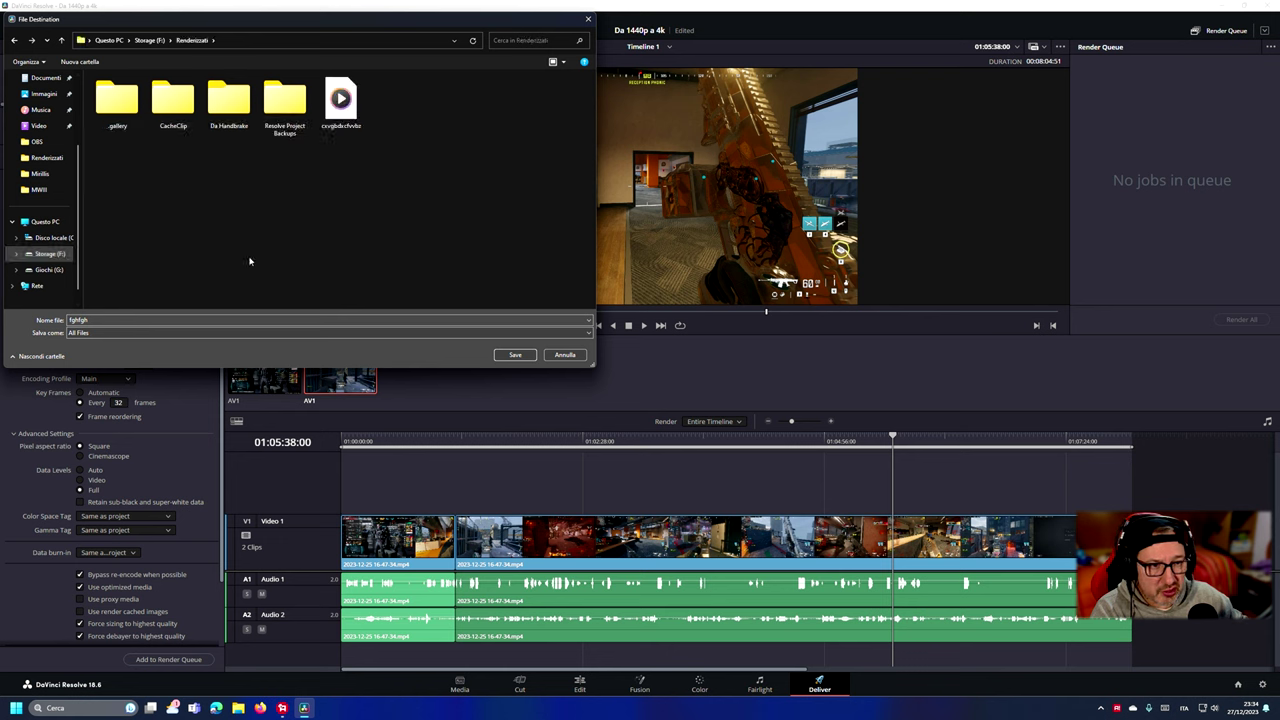
pyautogui.click(510, 355)
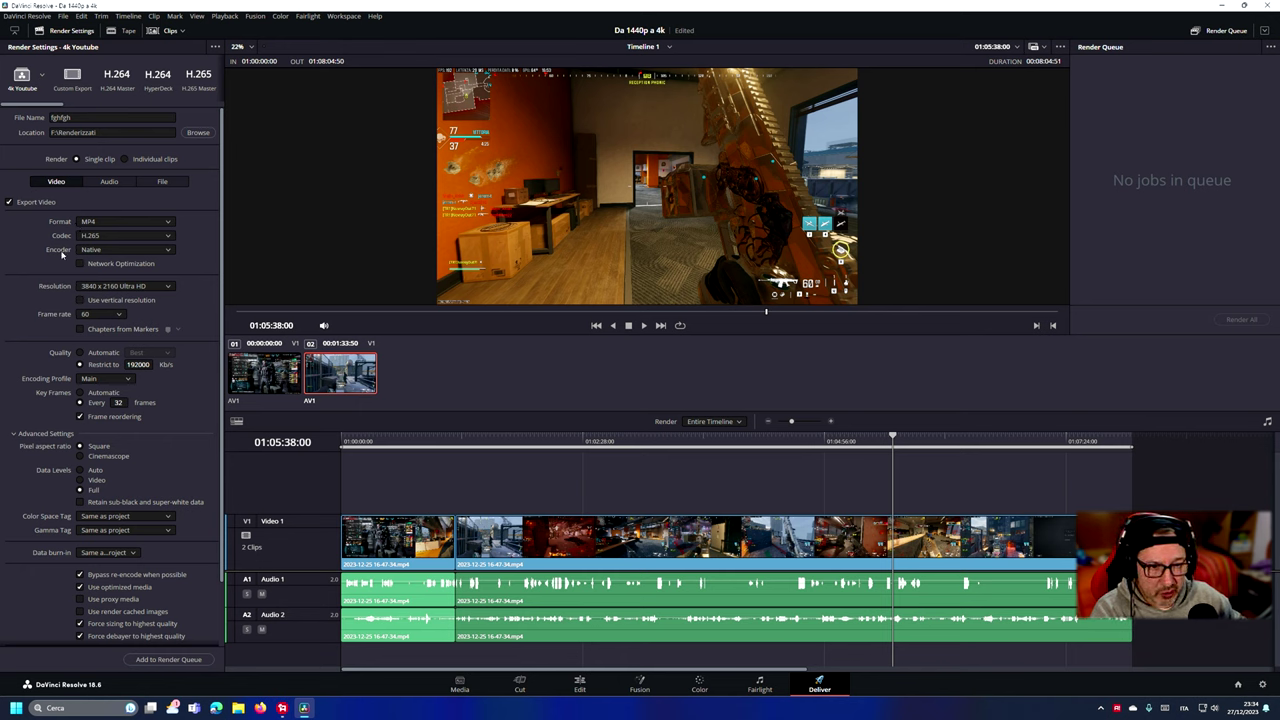
pyautogui.click(99, 250)
pyautogui.click(99, 251)
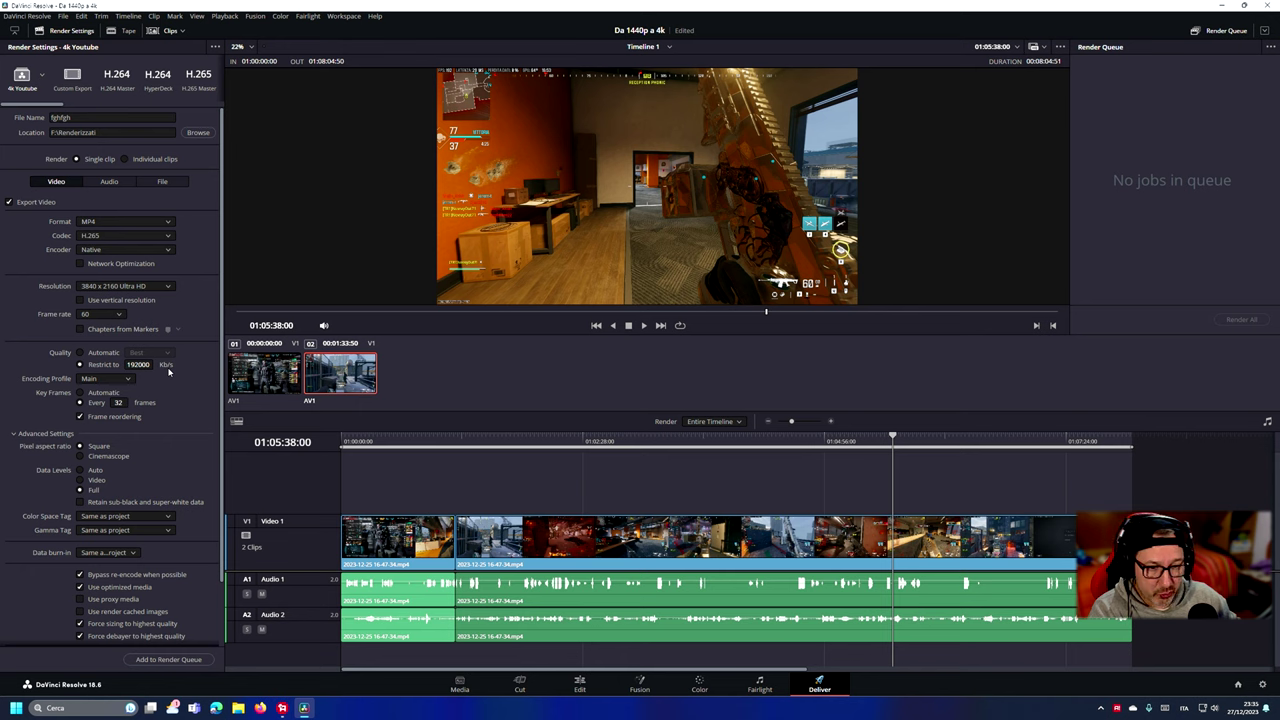
pyautogui.click(129, 382)
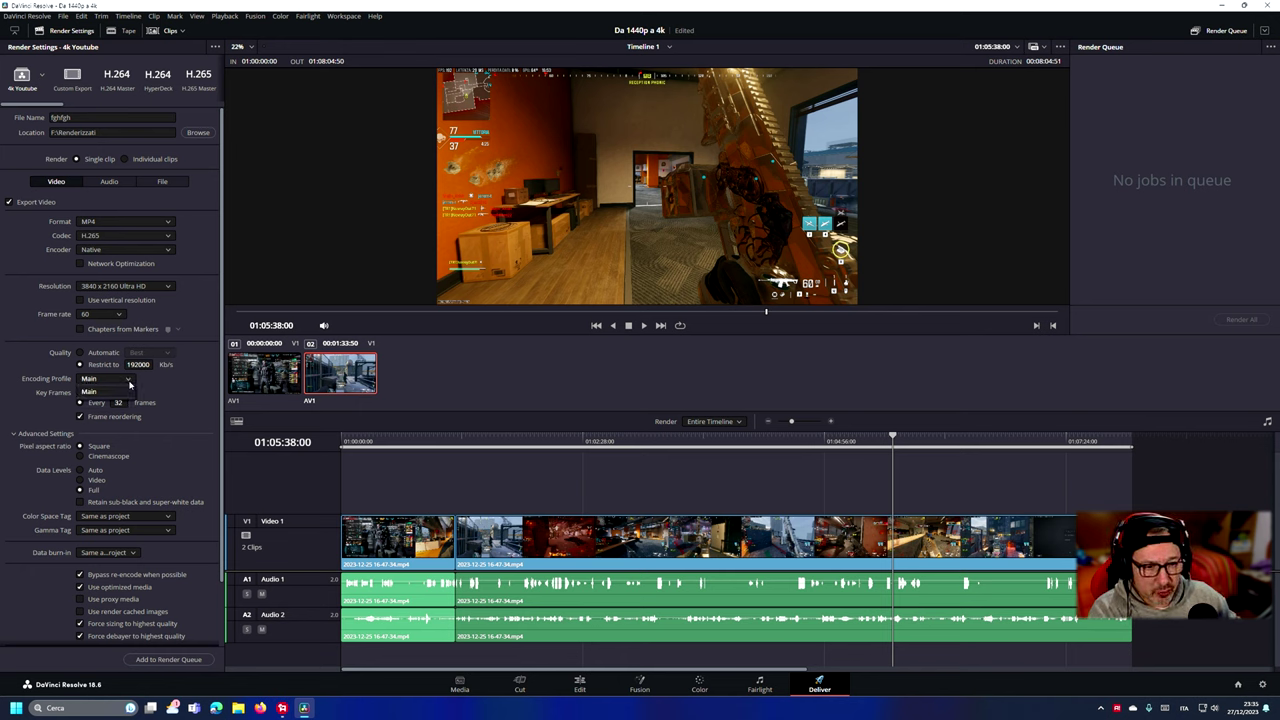
pyautogui.click(110, 391)
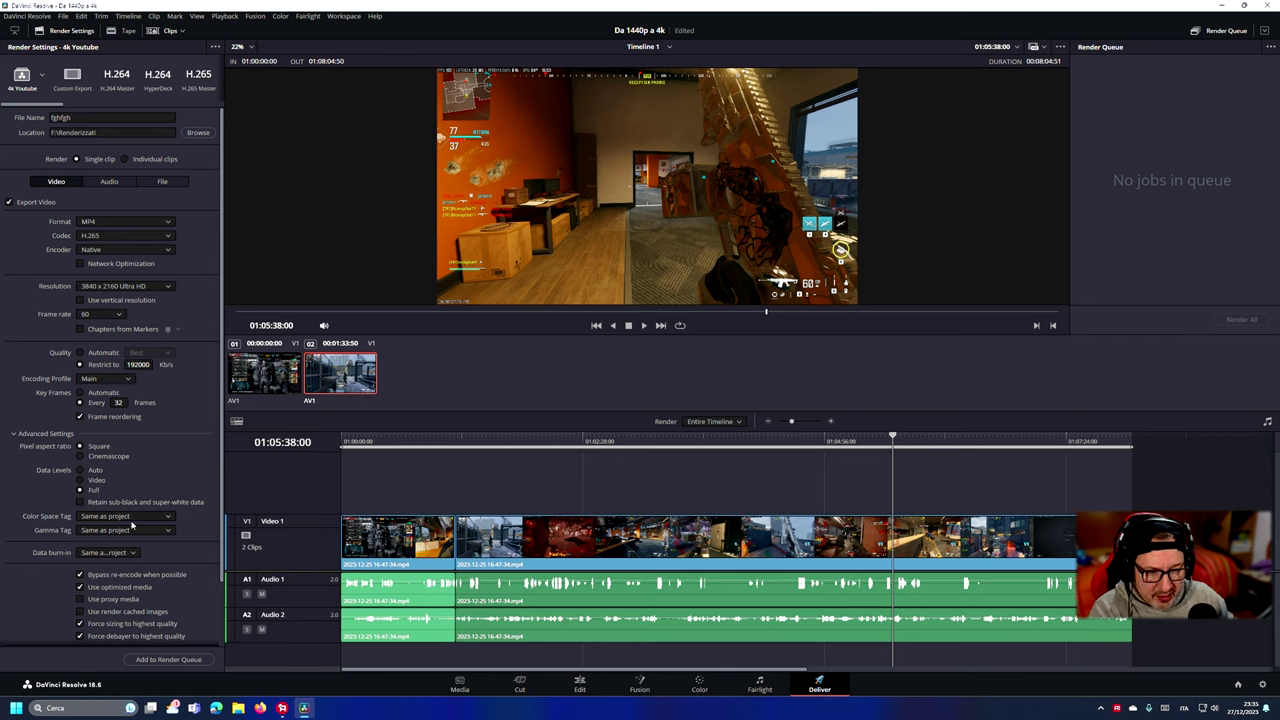
# Step: Enable Force debayer to highest quality in the render settings
pyautogui.scroll(-1, 222, 524)
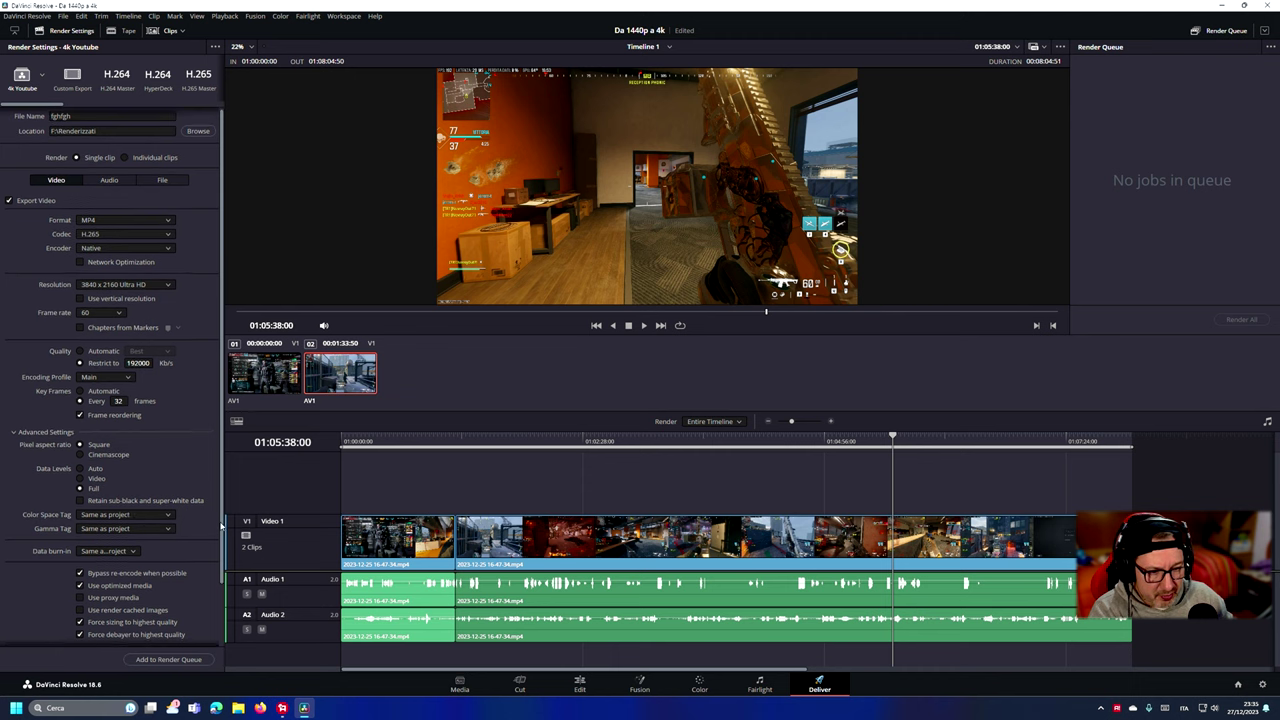
pyautogui.moveTo(222, 524); pyautogui.dragTo(226, 596)
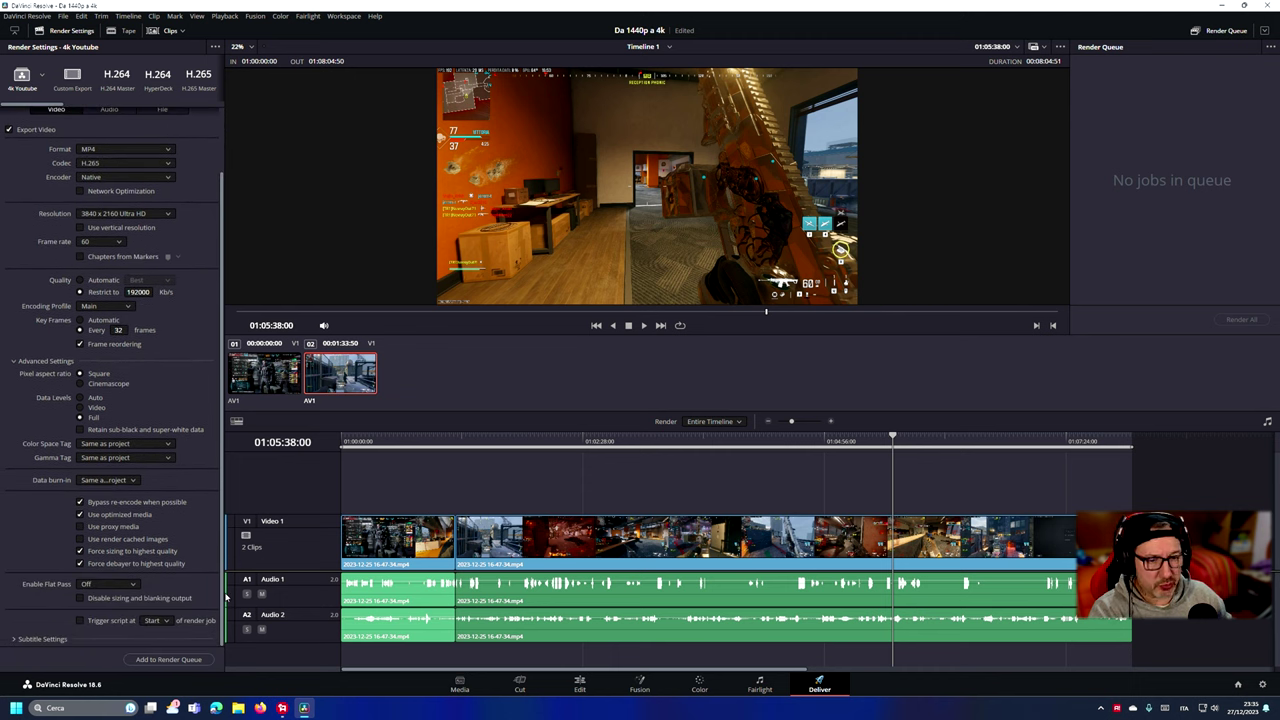
pyautogui.click(1261, 684)
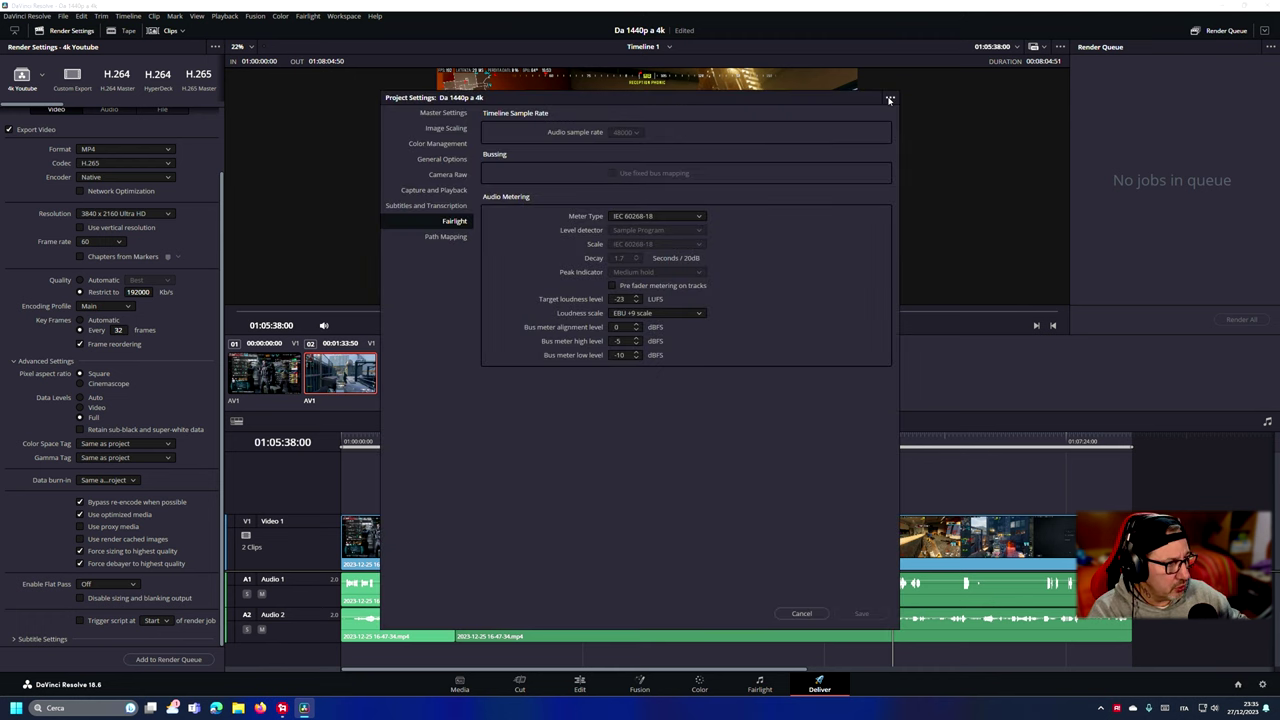
pyautogui.click(801, 613)
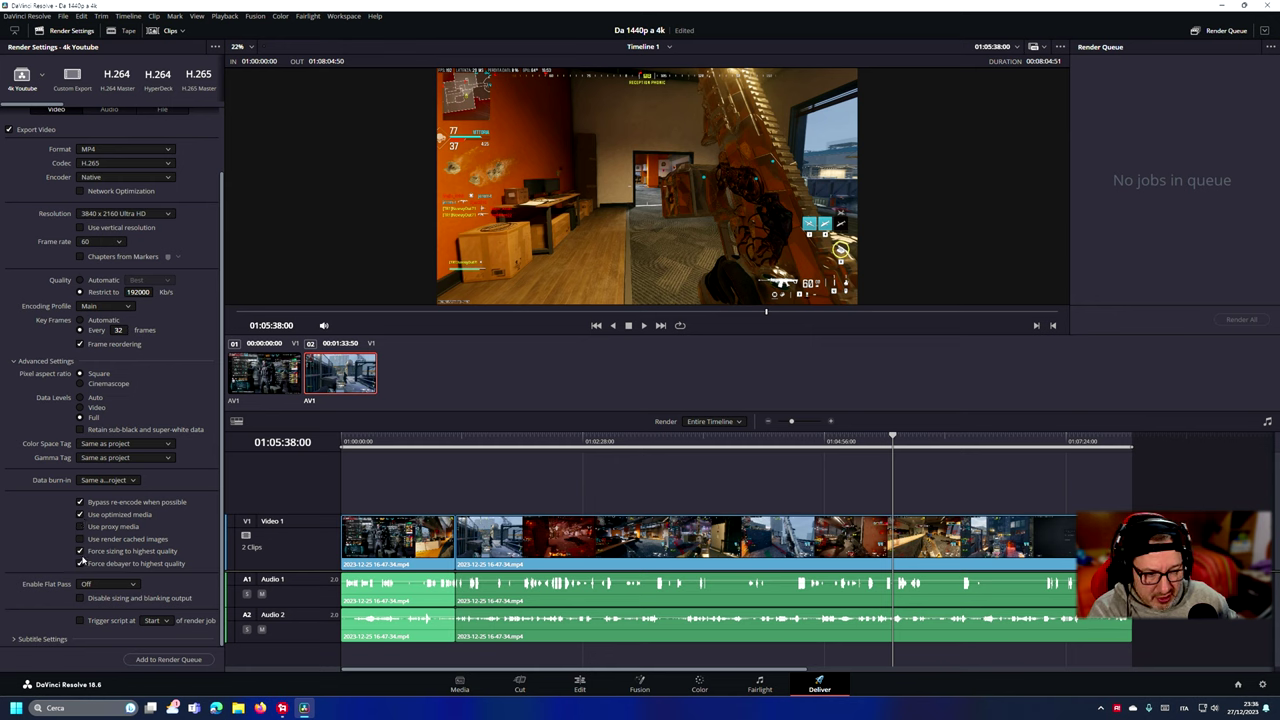
pyautogui.click(81, 562)
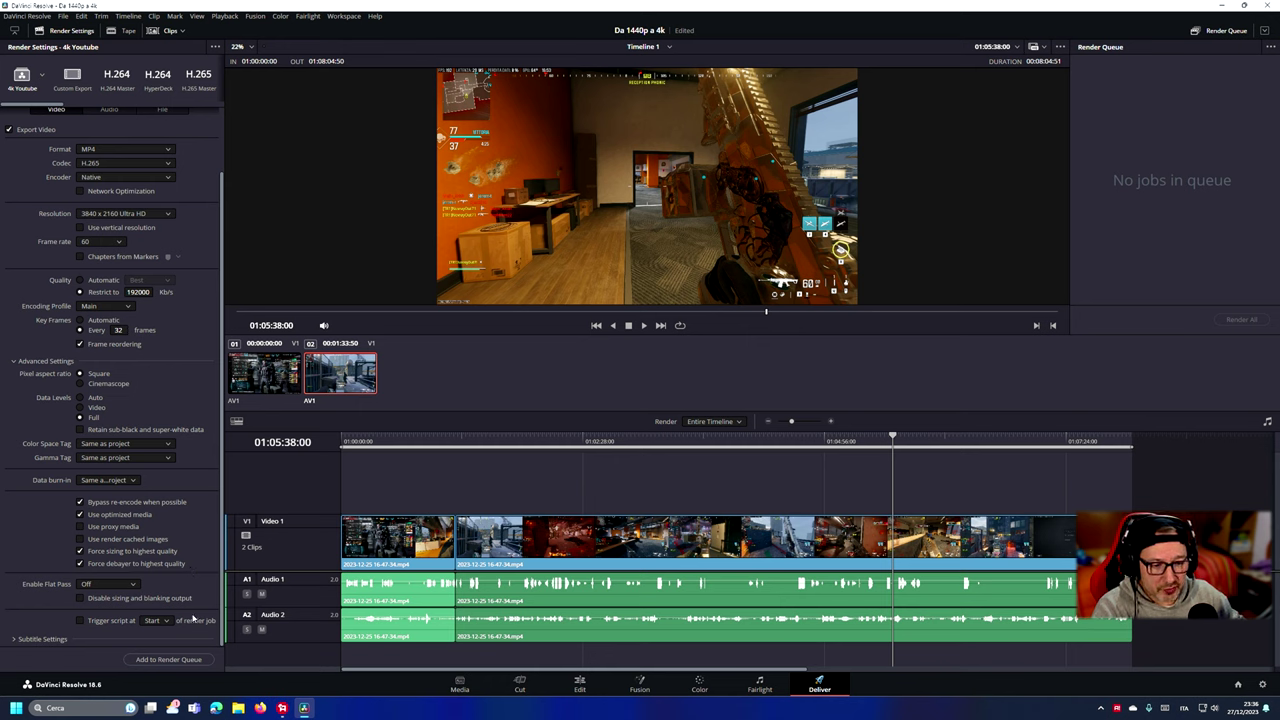
# Step: Add Timeline 1 to the render queue and start rendering with Render All
pyautogui.click(164, 662)
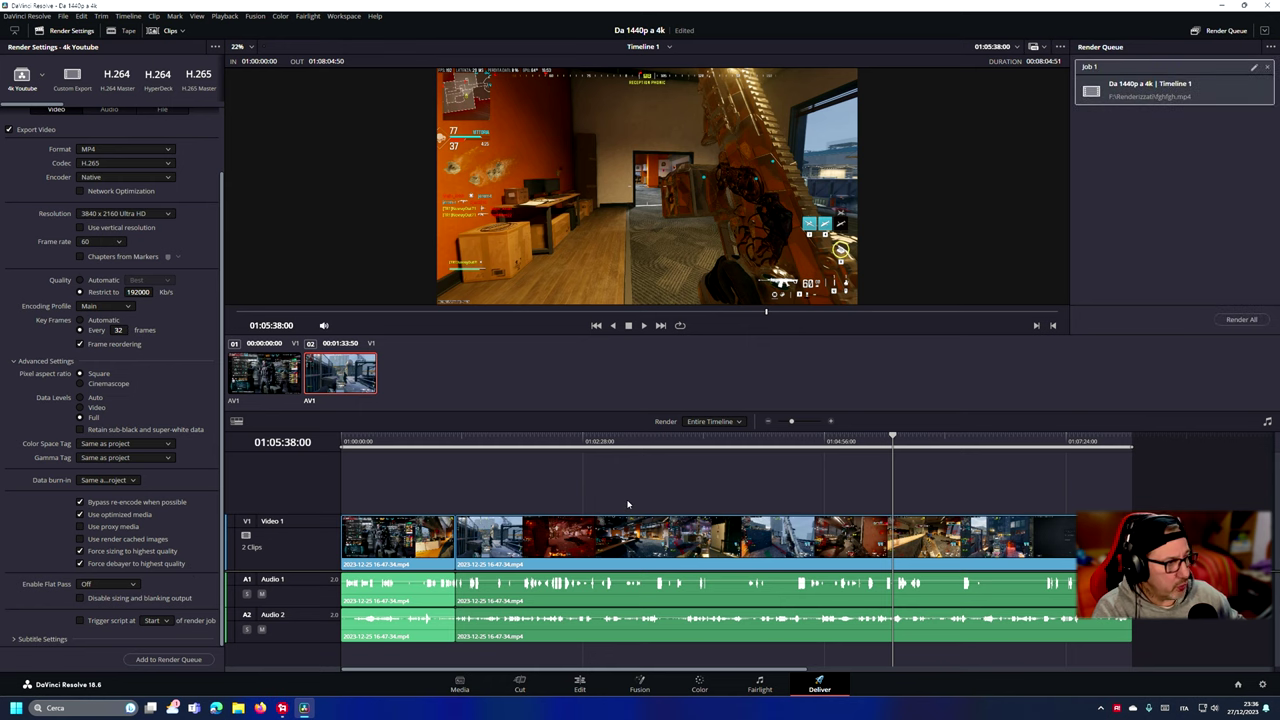
pyautogui.click(1241, 319)
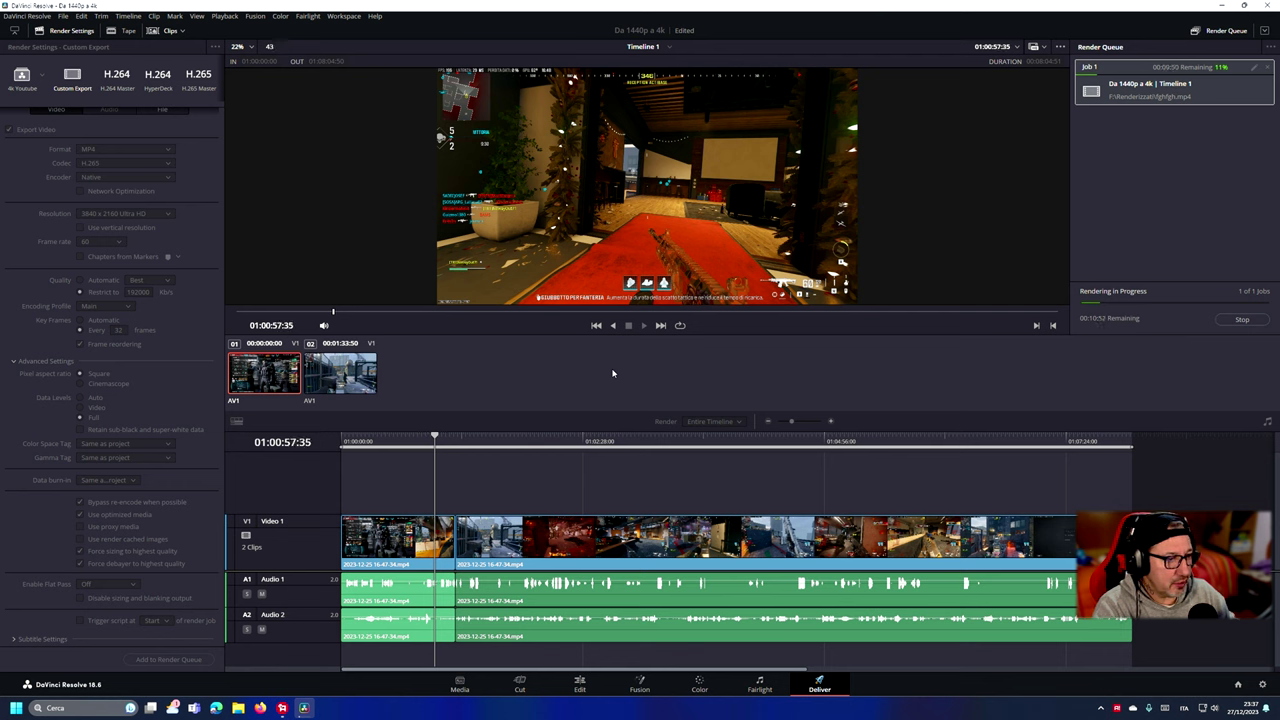
# Step: Stop the Job 1 render at about 12% complete
pyautogui.click(1243, 320)
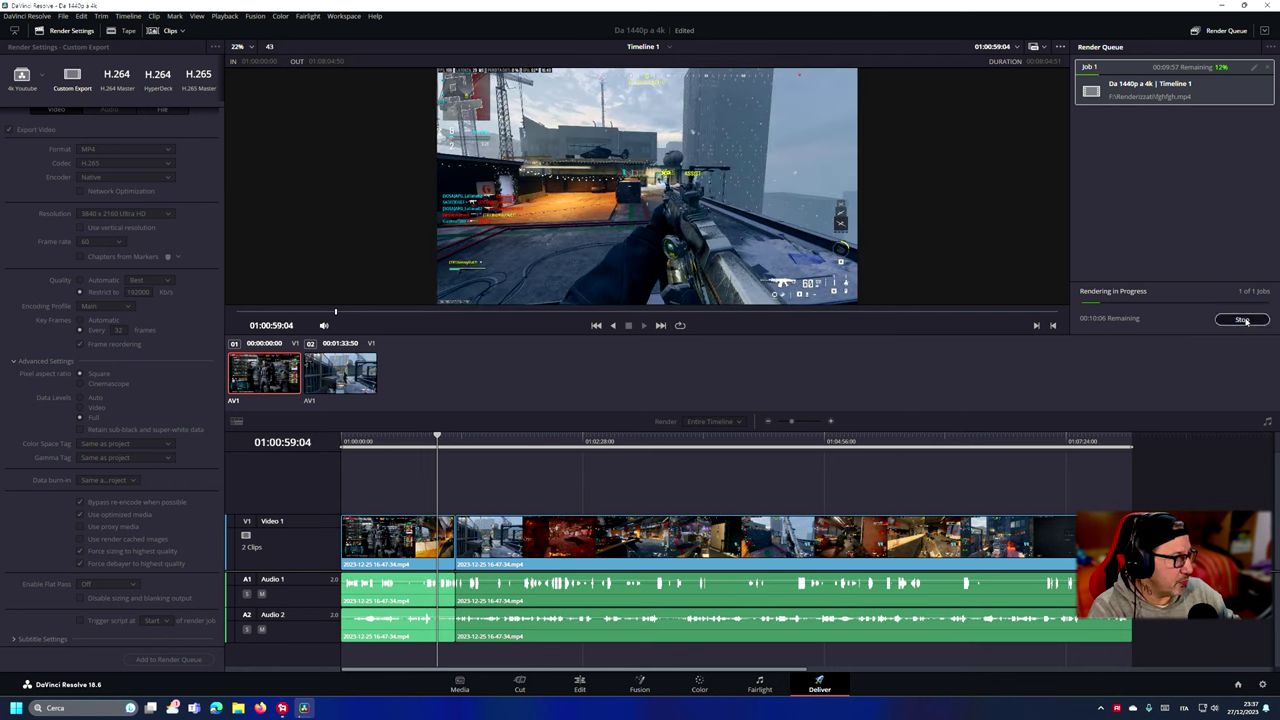